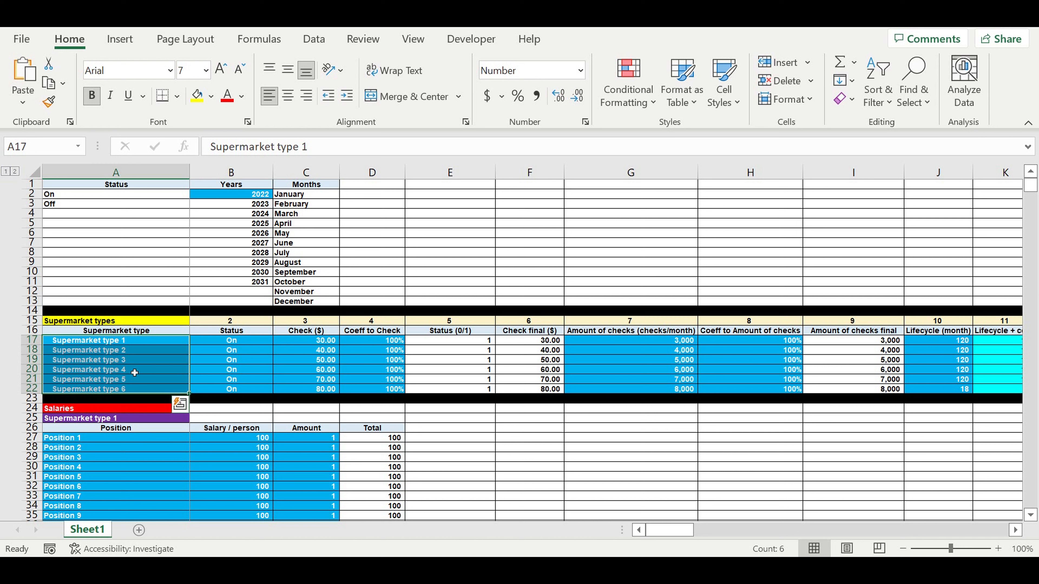
# - Scroll the Supermarket types table right to the Direct cost final ($/check) header in P16
pyautogui.click(150, 350)
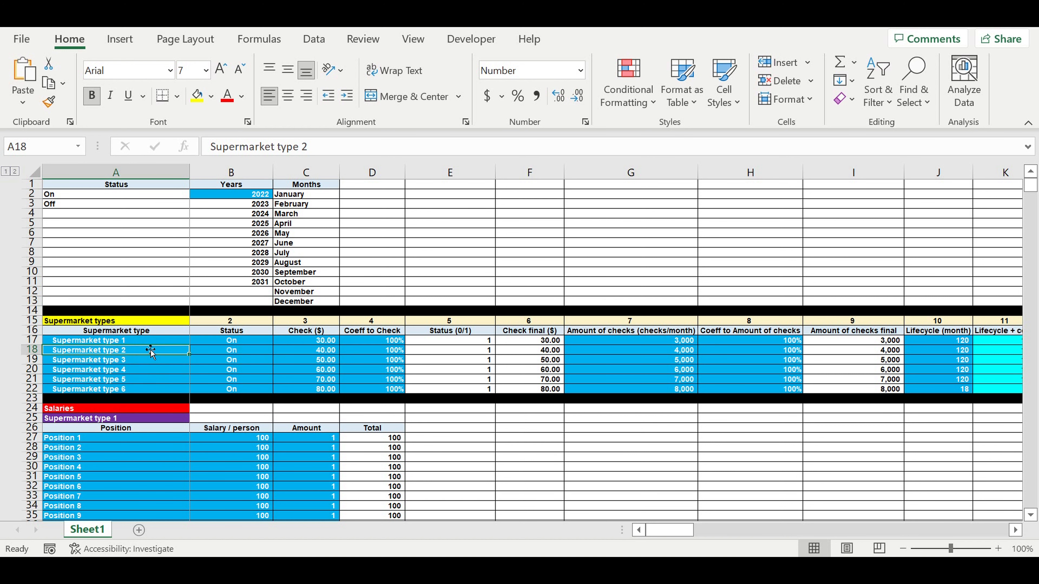
pyautogui.moveTo(670, 532)
pyautogui.mouseDown()
pyautogui.moveTo(743, 539)
pyautogui.moveTo(667, 544)
pyautogui.mouseUp()
pyautogui.moveTo(104, 343); pyautogui.dragTo(106, 390)
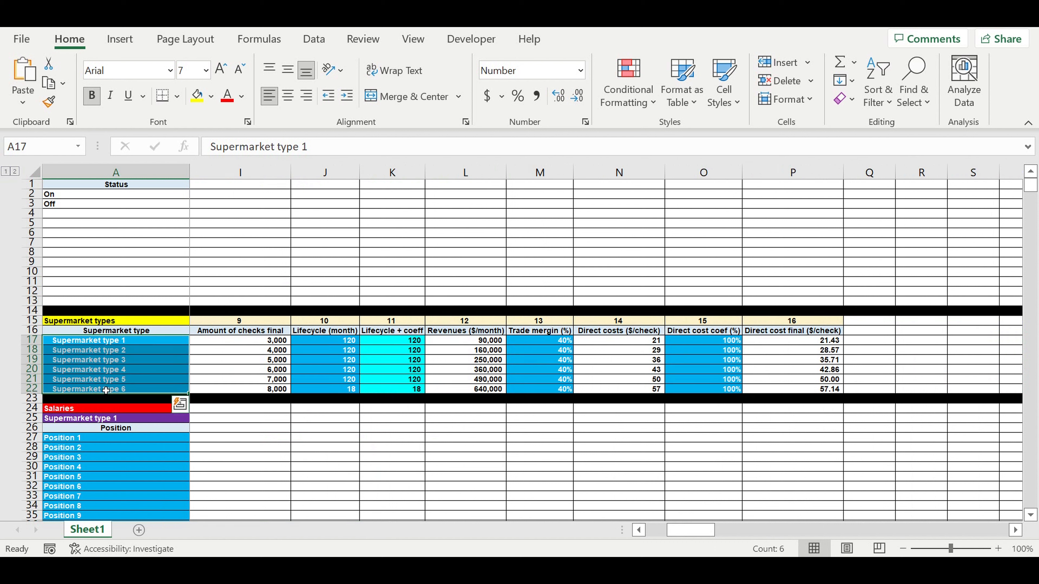
pyautogui.click(803, 334)
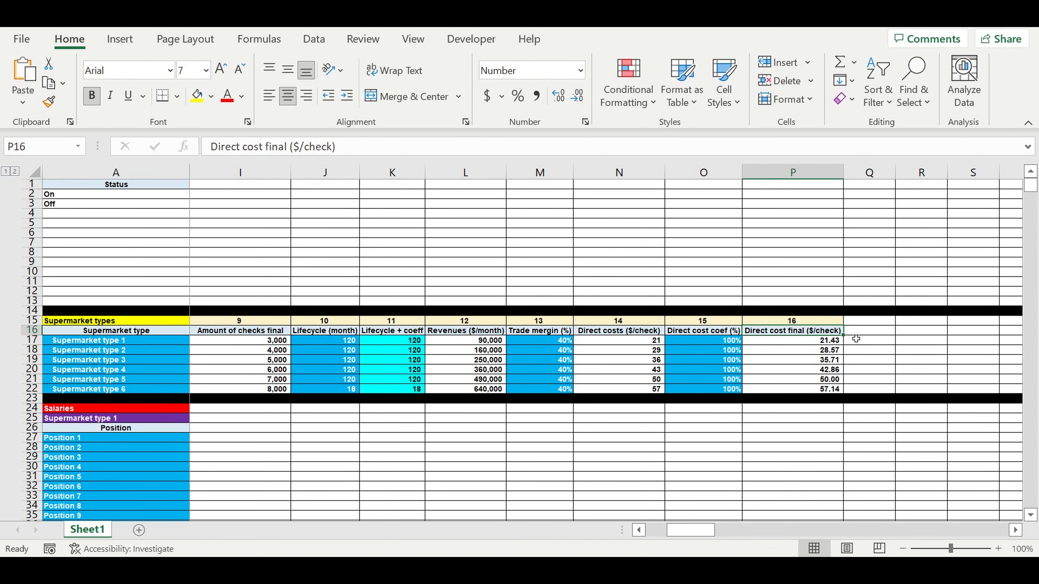
# - Copy P16's header into Q16 and retitle it 'Asset tax ($/month)' with a capital A
pyautogui.moveTo(848, 340); pyautogui.dragTo(885, 334)
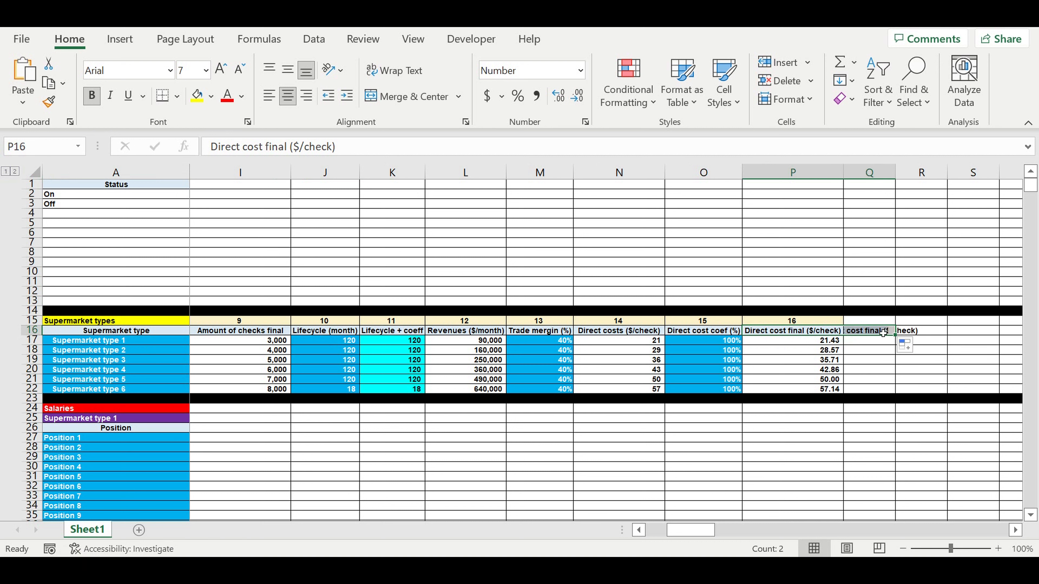
pyautogui.write('a')
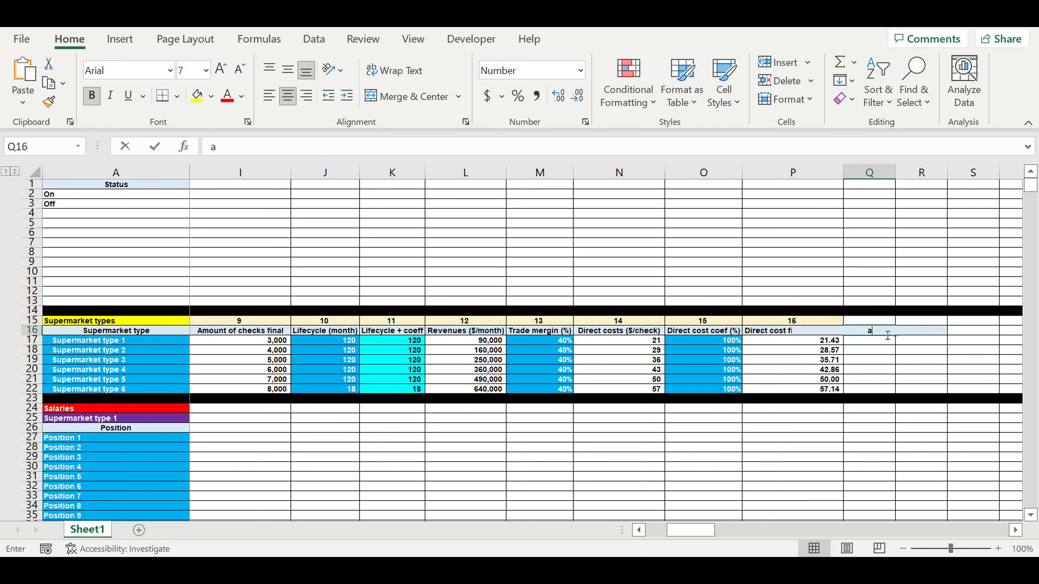
pyautogui.write('sset tax')
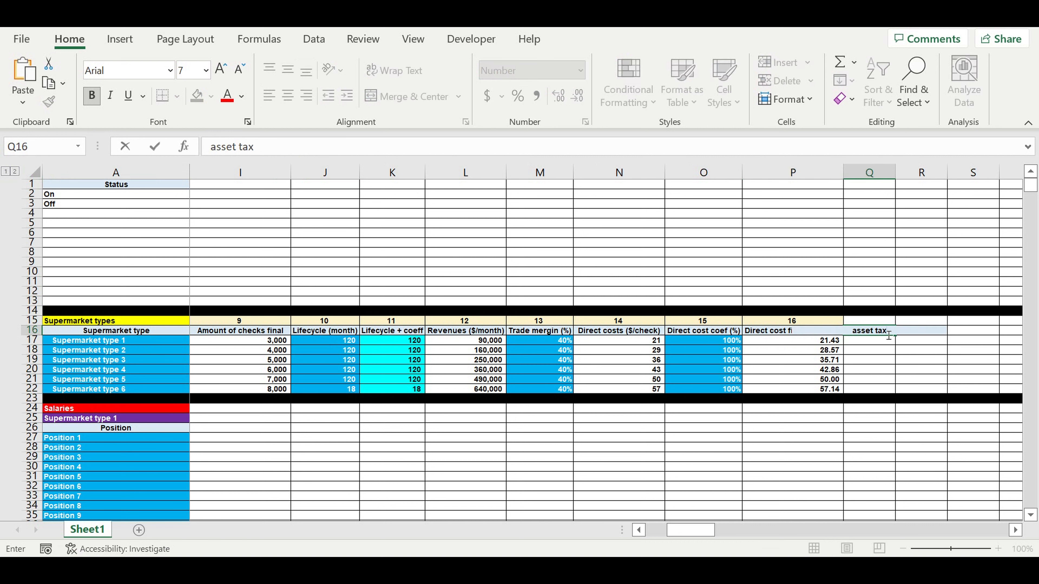
pyautogui.write(' ($/month')
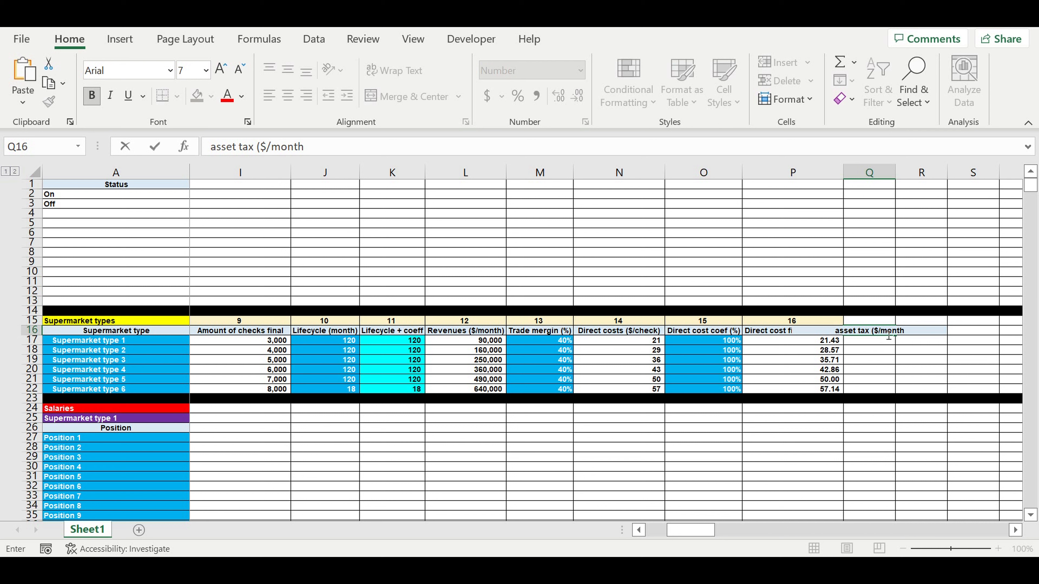
pyautogui.write(')')
pyautogui.click(215, 147)
pyautogui.press('BackSpace')
pyautogui.write('A')
pyautogui.press('Return')
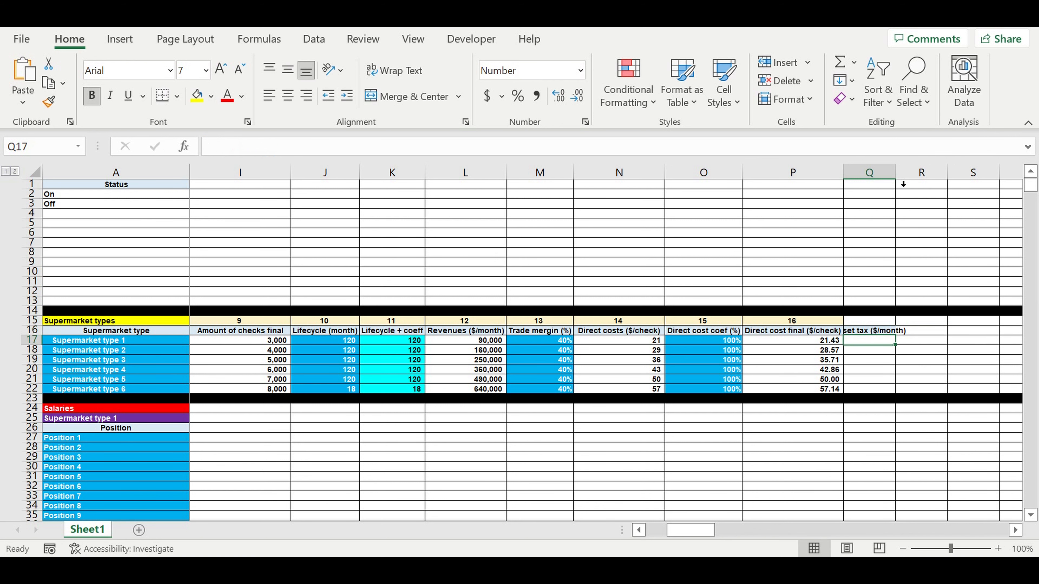
# - Autofit column Q and enter asset taxes 200, 300, 400, 500, 600, 700 in Q17:Q22
pyautogui.doubleClick(895, 172)
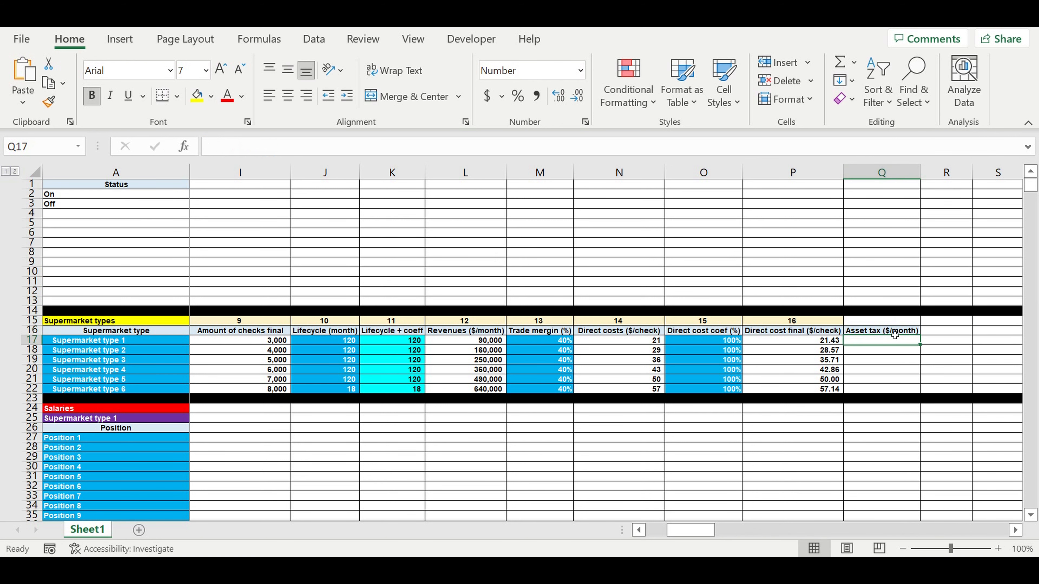
pyautogui.write('200')
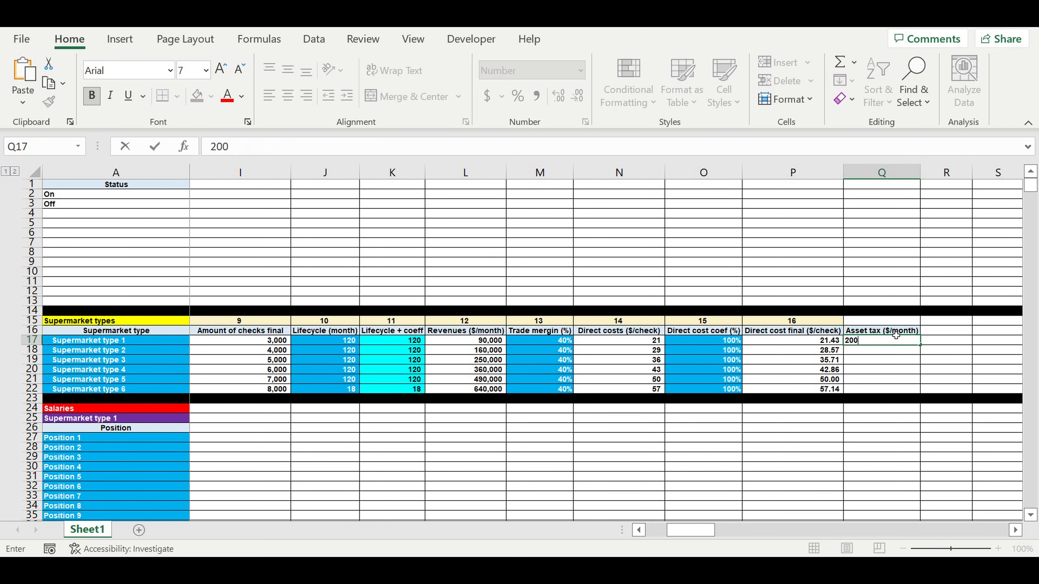
pyautogui.press('Return')
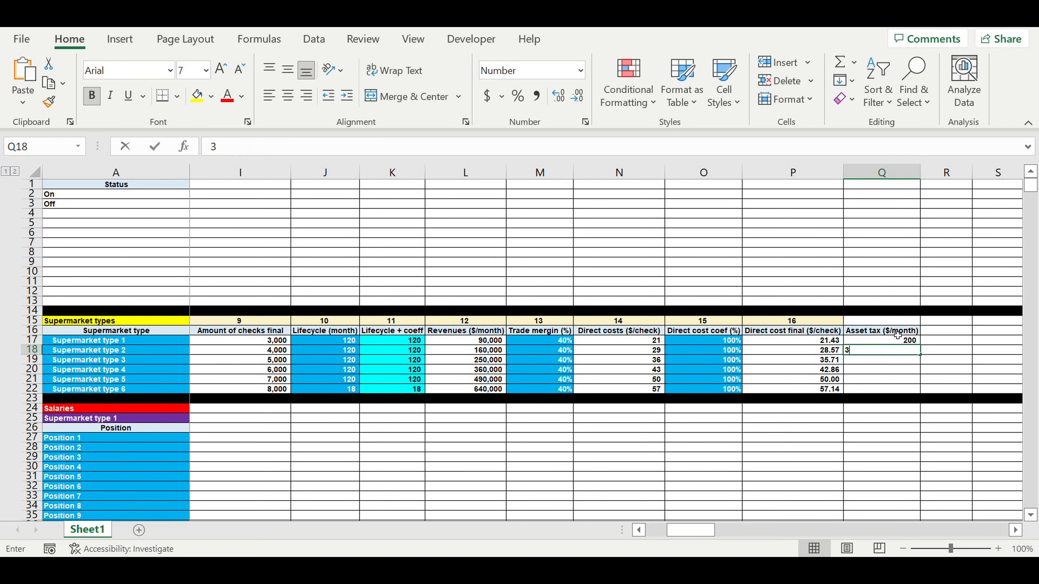
pyautogui.write('300')
pyautogui.press('Return')
pyautogui.write('400')
pyautogui.press('Return')
pyautogui.write('500')
pyautogui.press('Return')
pyautogui.write('6')
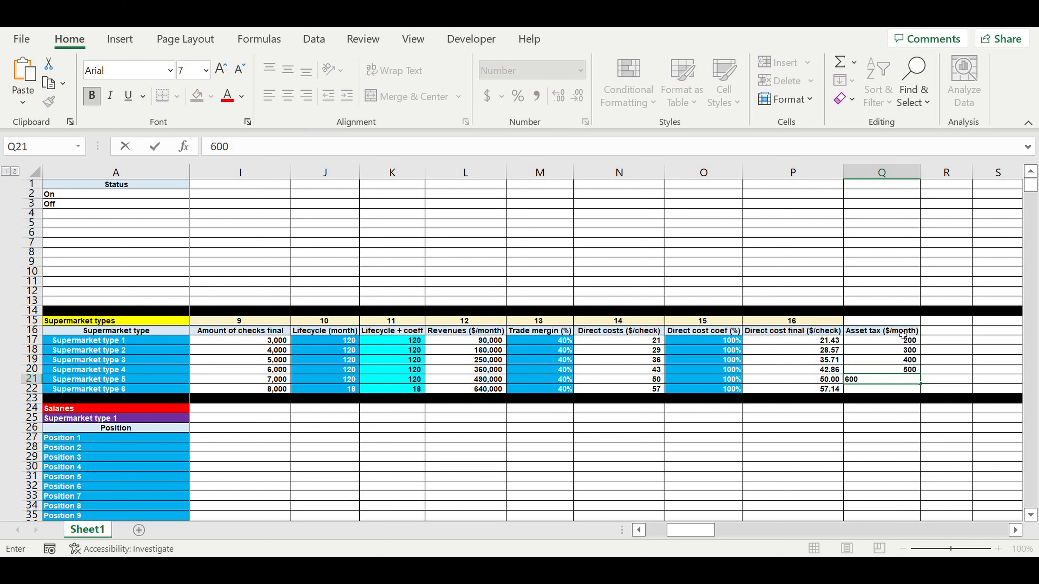
pyautogui.write('00')
pyautogui.press('Return')
pyautogui.write('70')
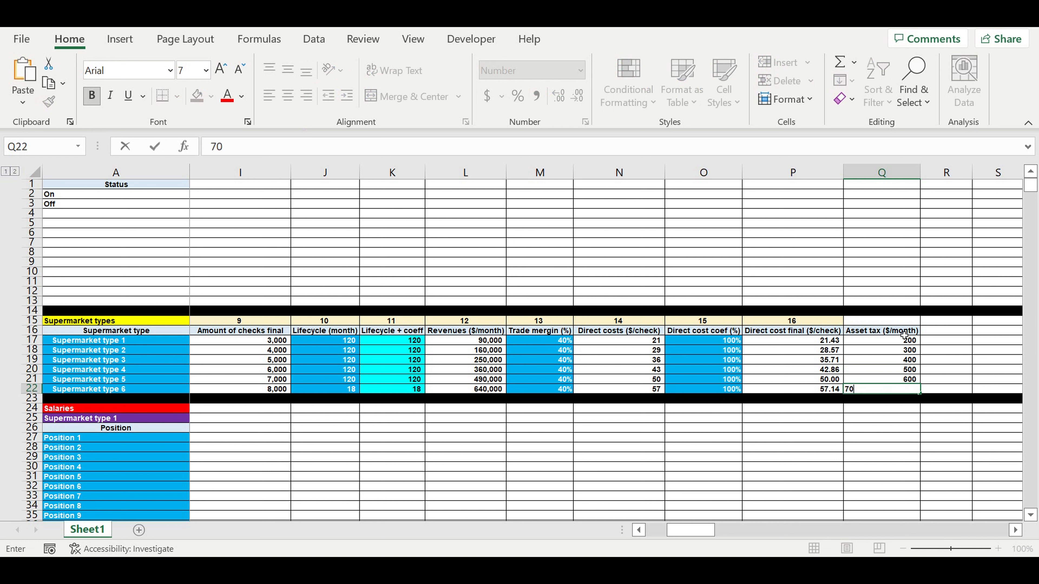
pyautogui.write('0')
pyautogui.press('Return')
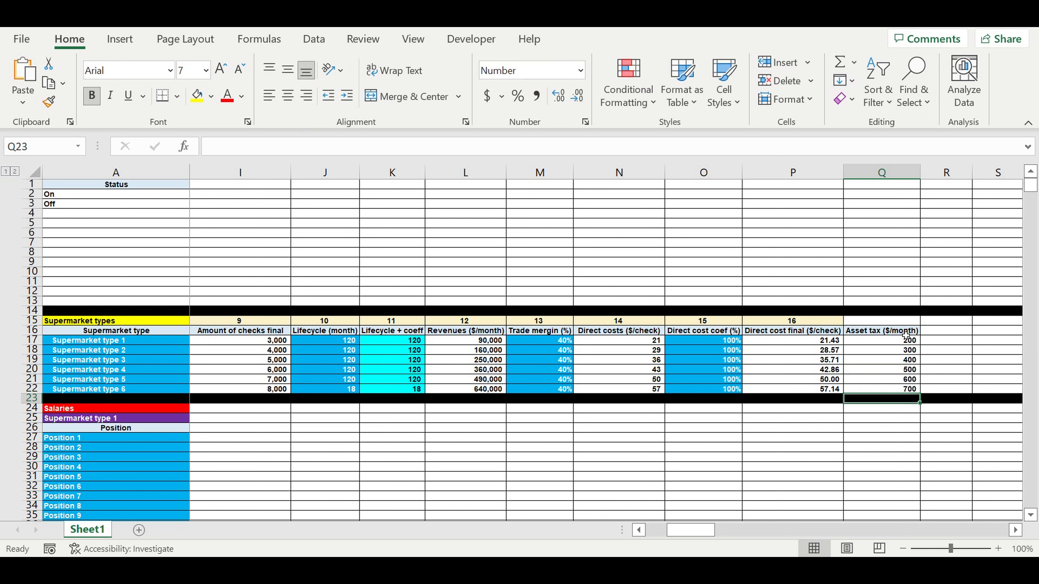
# - Format the asset tax values Q17:Q22 with white text on a blue fill
pyautogui.moveTo(899, 345); pyautogui.dragTo(906, 389)
pyautogui.click(242, 96)
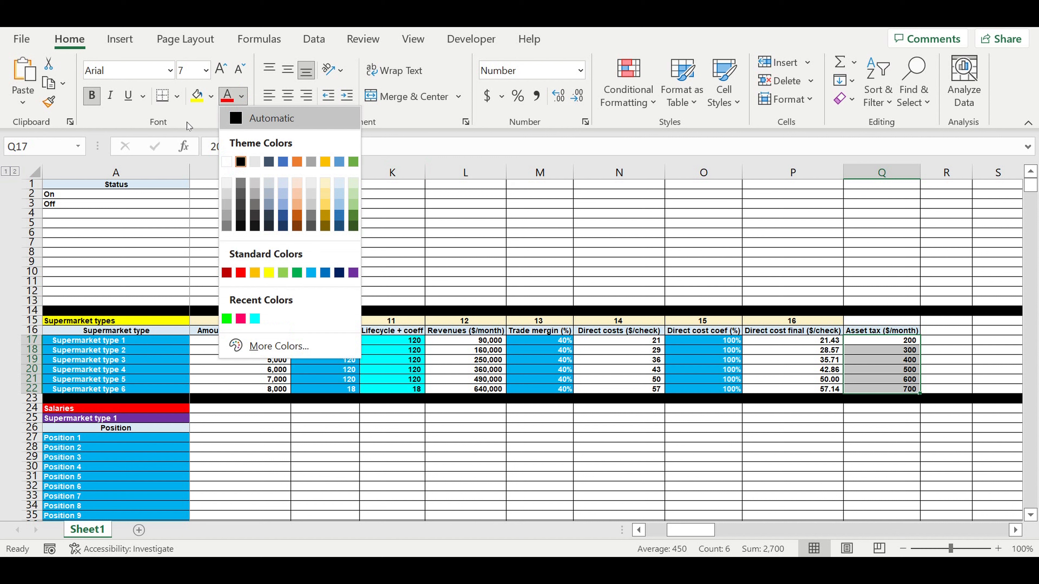
pyautogui.click(227, 161)
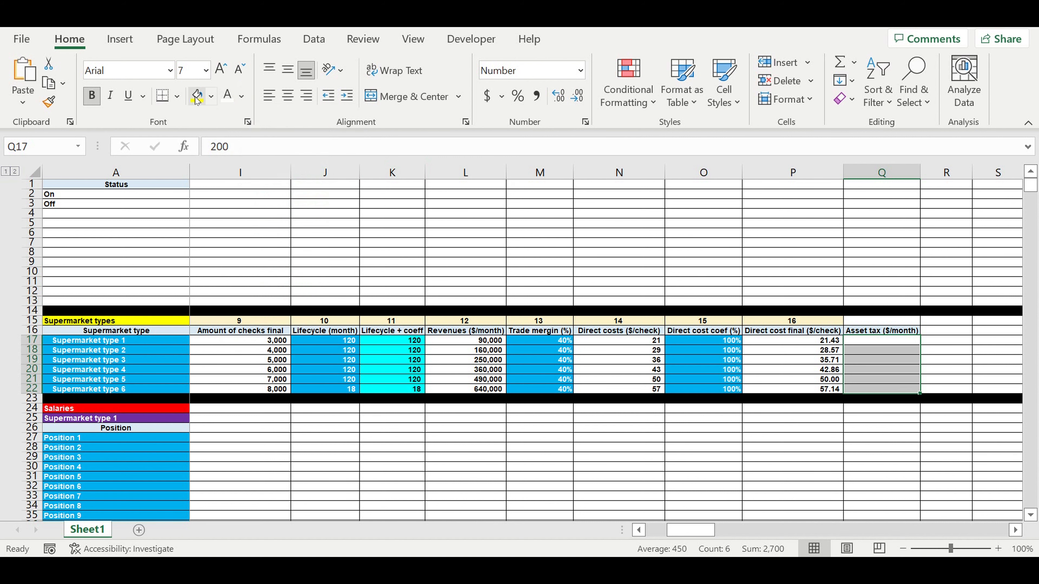
pyautogui.click(211, 96)
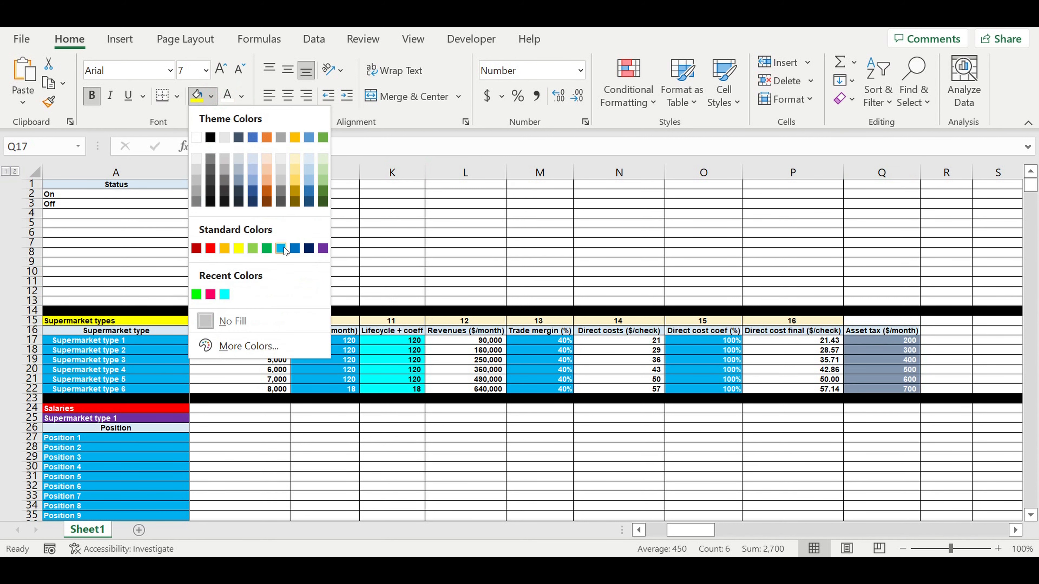
pyautogui.click(295, 248)
# - Extend the column numbering row from P15 into Q15 and R15 (17, 18)
pyautogui.click(856, 332)
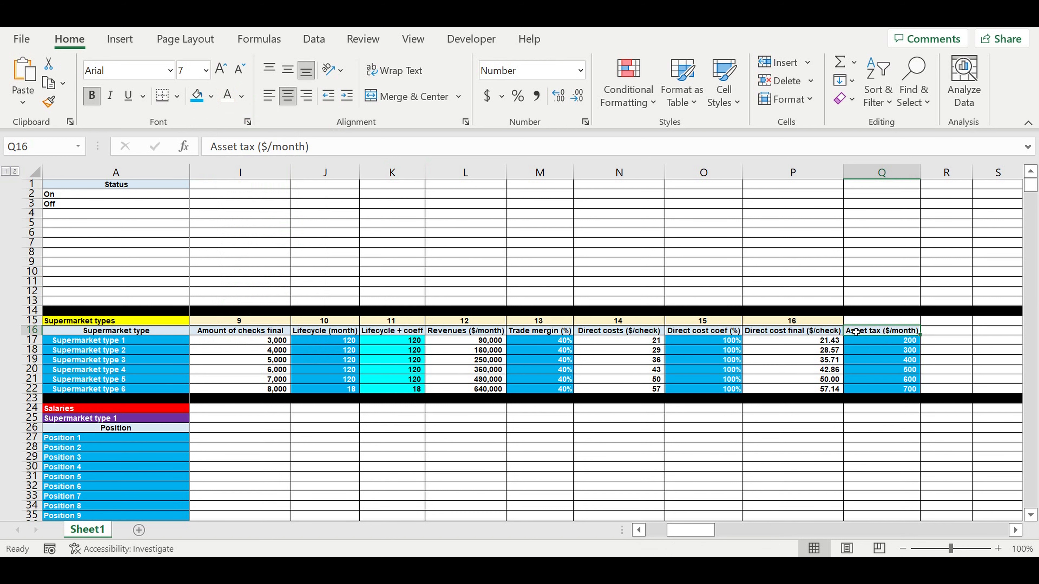
pyautogui.click(834, 323)
pyautogui.moveTo(845, 327); pyautogui.dragTo(973, 329)
# - Copy the Asset tax header into R16 and edit it to 'Asset tax +coeff ($/month)'
pyautogui.click(960, 360)
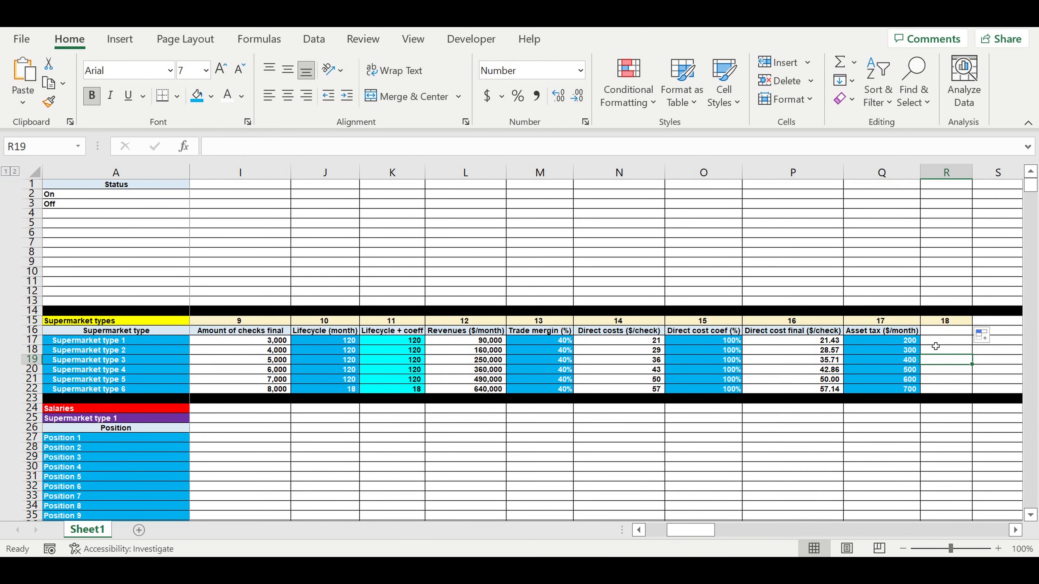
pyautogui.click(910, 334)
pyautogui.moveTo(919, 335); pyautogui.dragTo(953, 354)
pyautogui.press('Right')
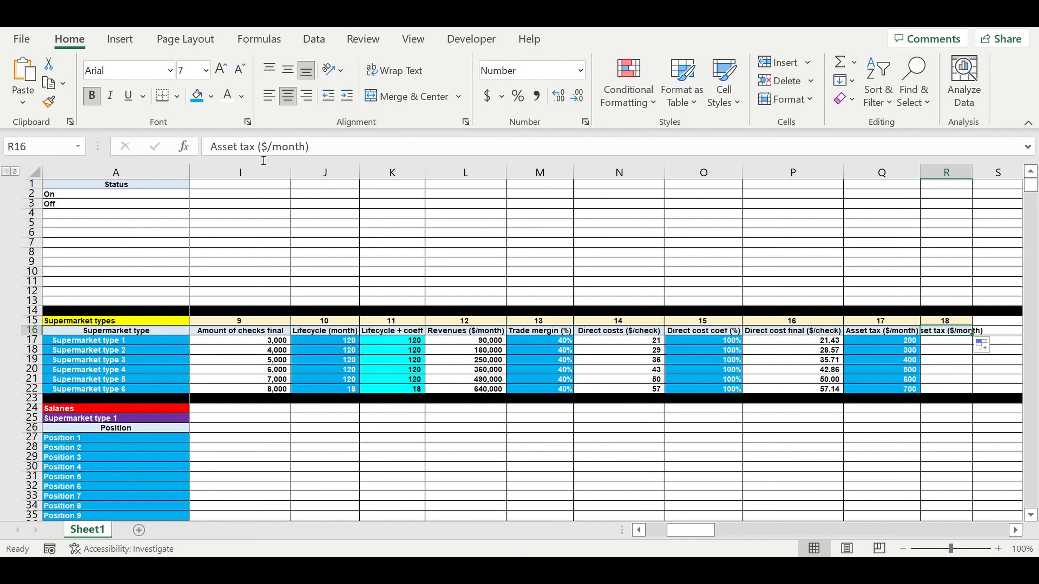
pyautogui.moveTo(254, 148); pyautogui.dragTo(249, 148)
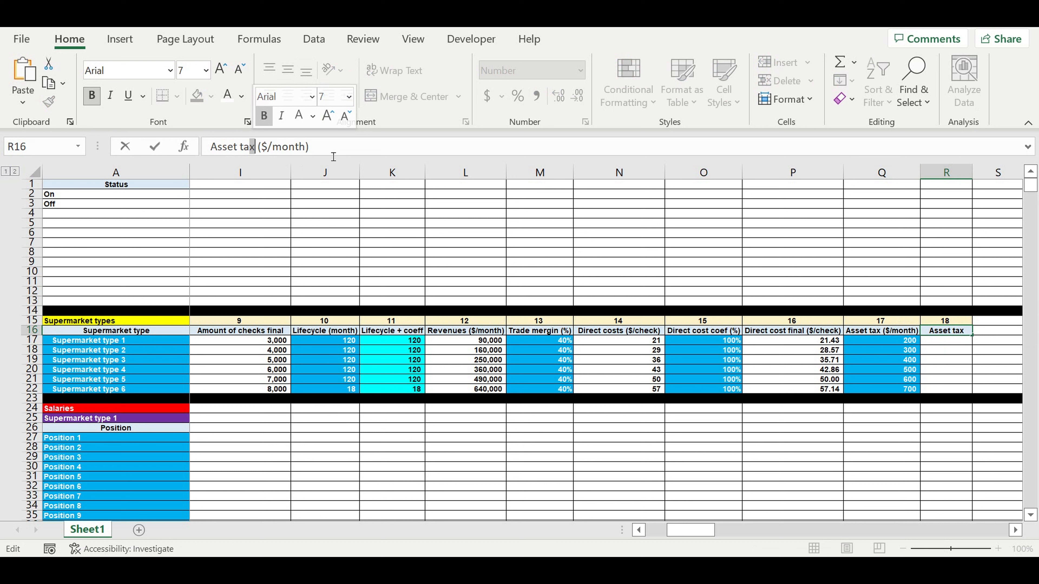
pyautogui.press('Right')
pyautogui.write('+')
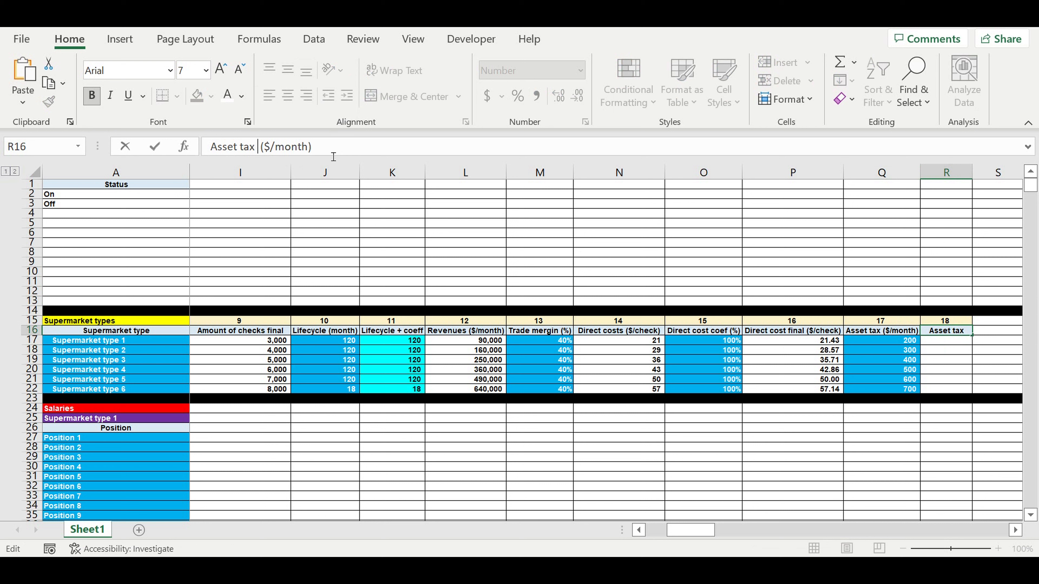
pyautogui.write('coe')
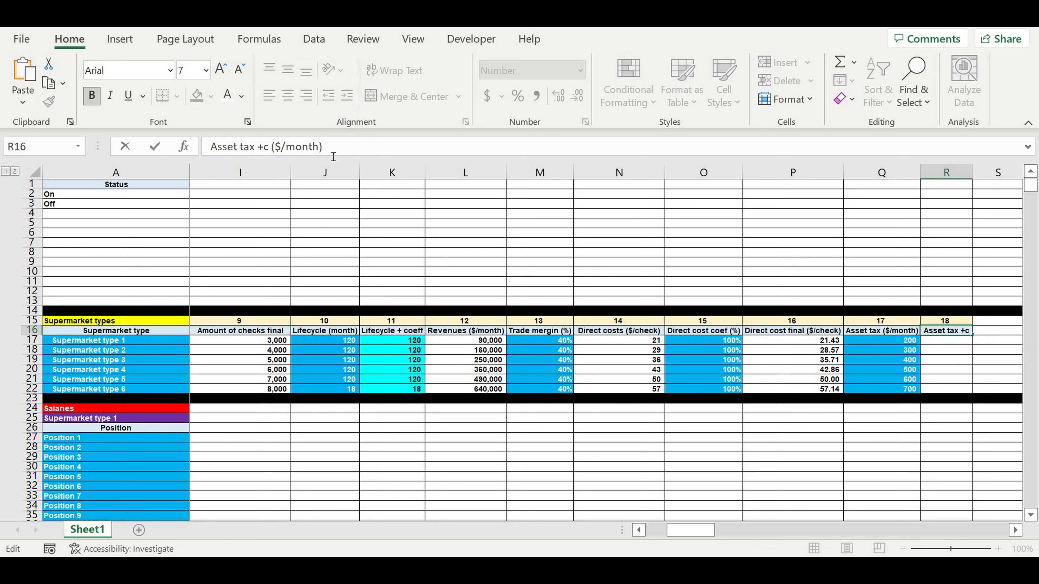
pyautogui.write('ff')
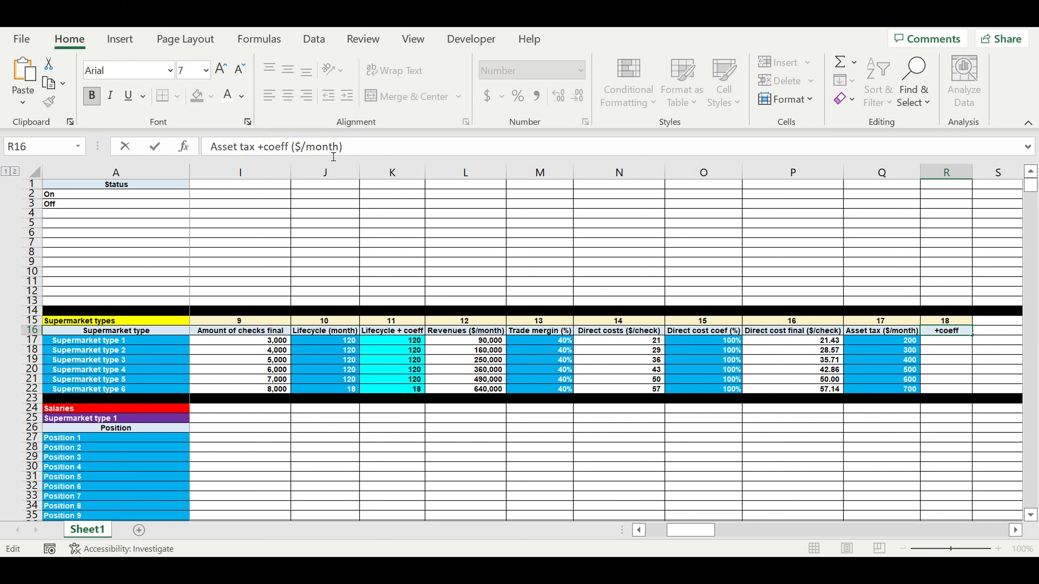
pyautogui.press('Return')
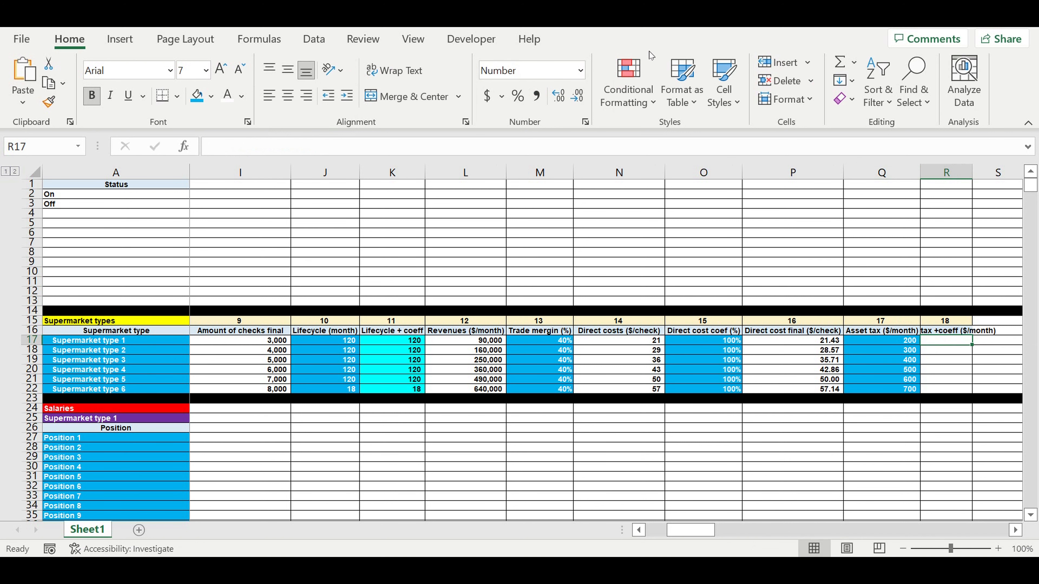
# - Autofit column R and enter =Q17*E17 in R17 (asset tax times Status)
pyautogui.moveTo(973, 181); pyautogui.dragTo(975, 181)
pyautogui.doubleClick(975, 181)
pyautogui.click(960, 345)
pyautogui.write('=')
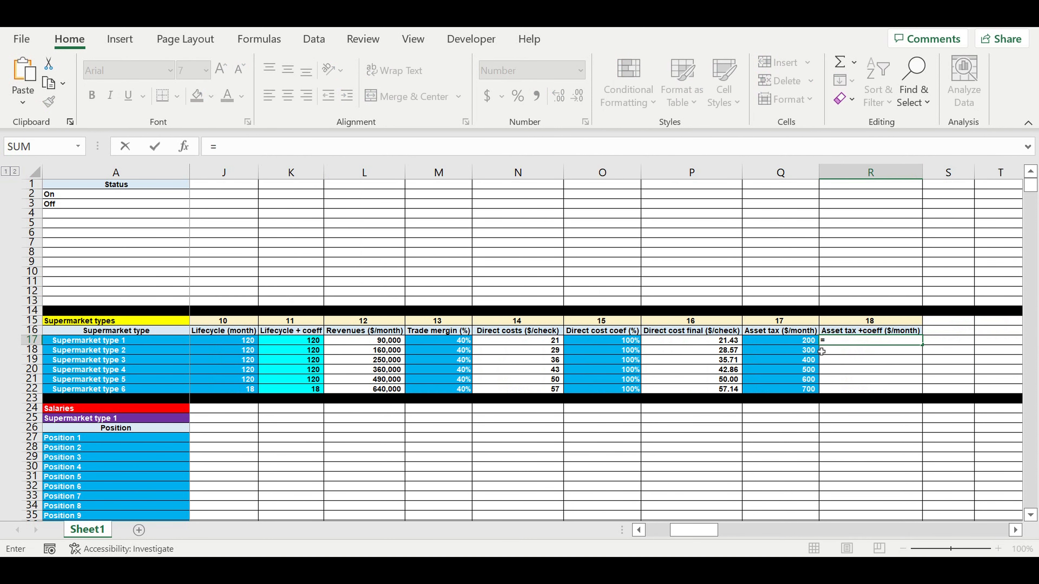
pyautogui.click(789, 345)
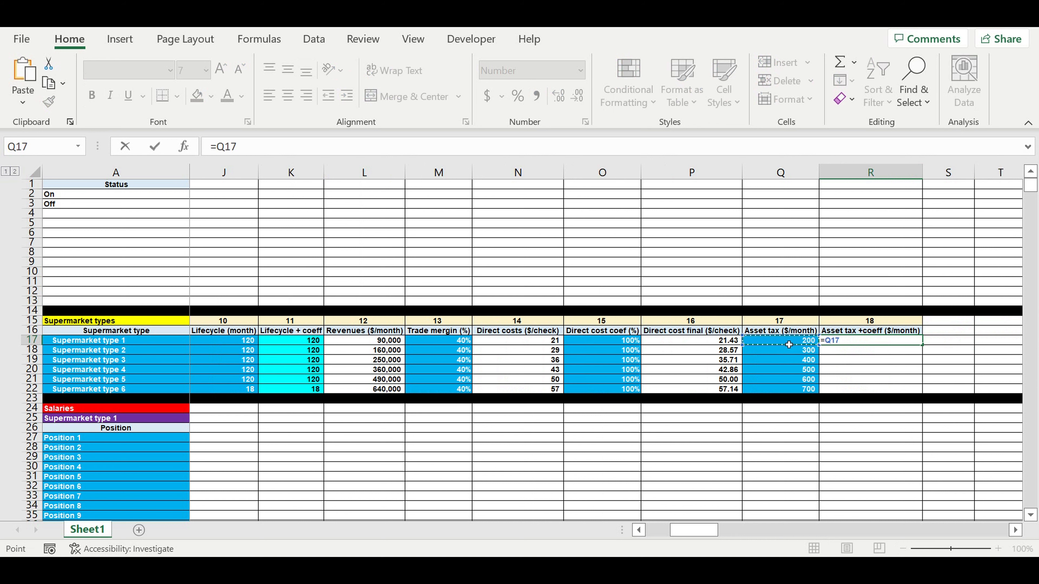
pyautogui.write('*')
pyautogui.moveTo(698, 530); pyautogui.dragTo(601, 541)
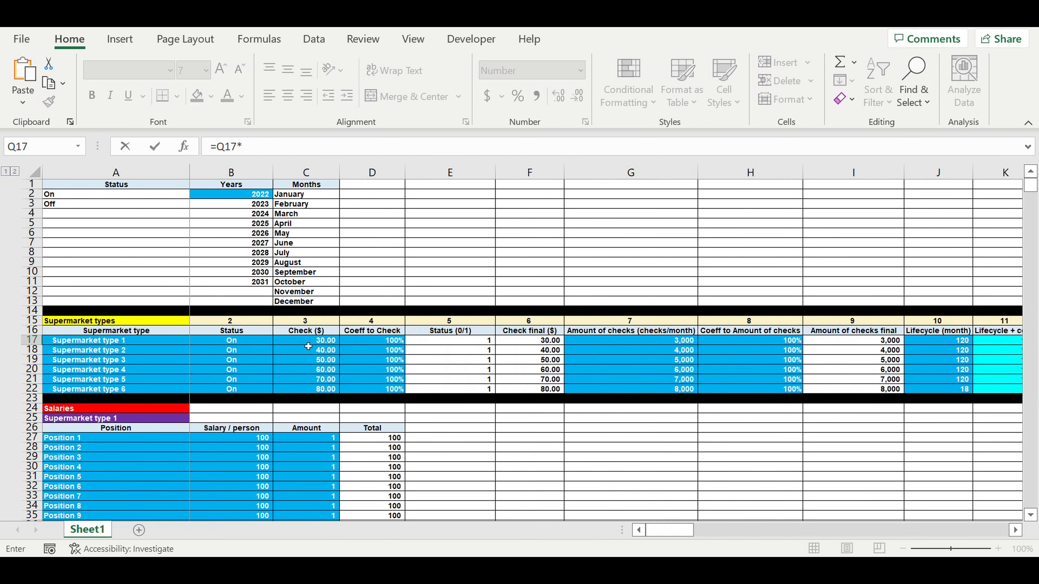
pyautogui.click(458, 343)
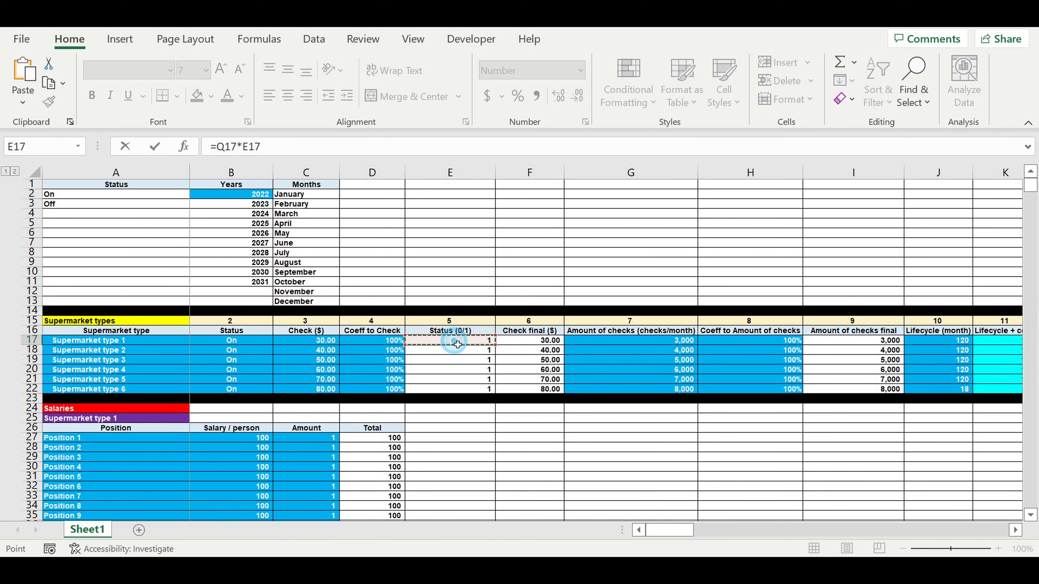
pyautogui.press('Return')
# - Fill the R17 formula down to R22 and scroll back toward column A
pyautogui.click(902, 340)
pyautogui.moveTo(922, 345); pyautogui.dragTo(925, 391)
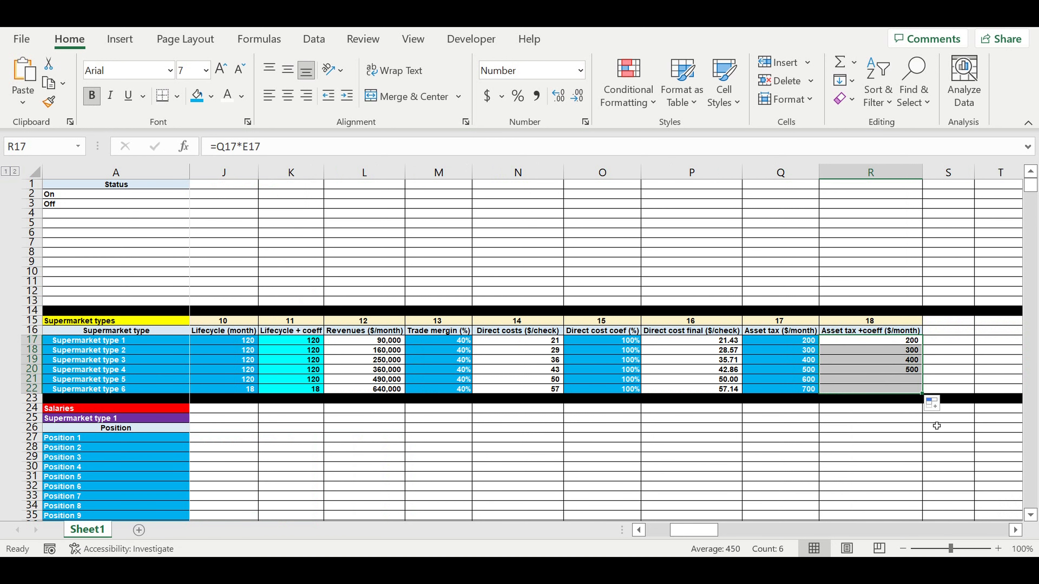
pyautogui.click(900, 428)
pyautogui.moveTo(696, 530); pyautogui.dragTo(599, 531)
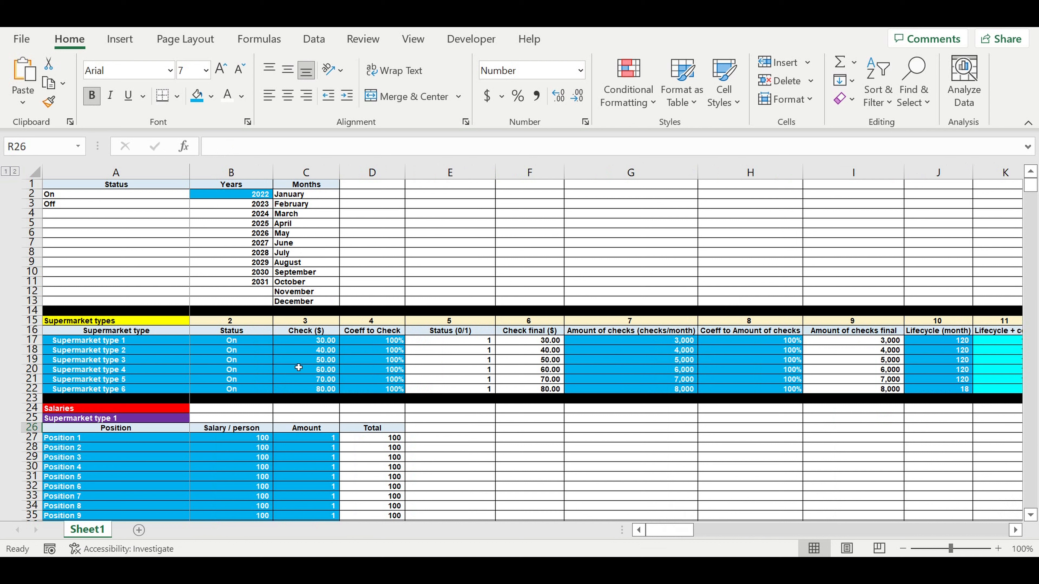
# - Switch Supermarket type 3's status to Off and confirm its asset tax in R19 drops to 0
pyautogui.click(239, 362)
pyautogui.click(278, 360)
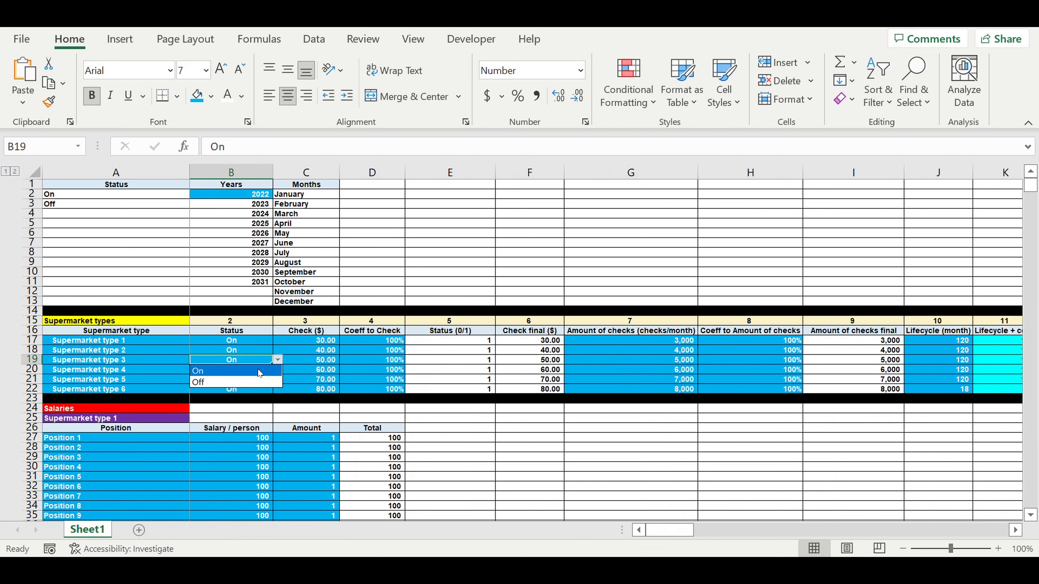
pyautogui.click(252, 381)
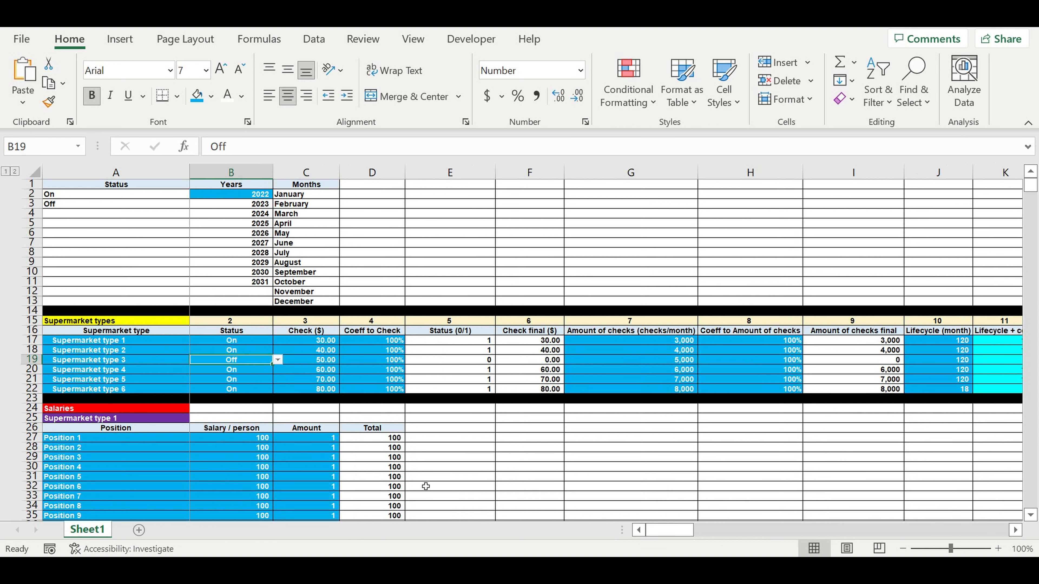
pyautogui.moveTo(667, 530); pyautogui.dragTo(727, 531)
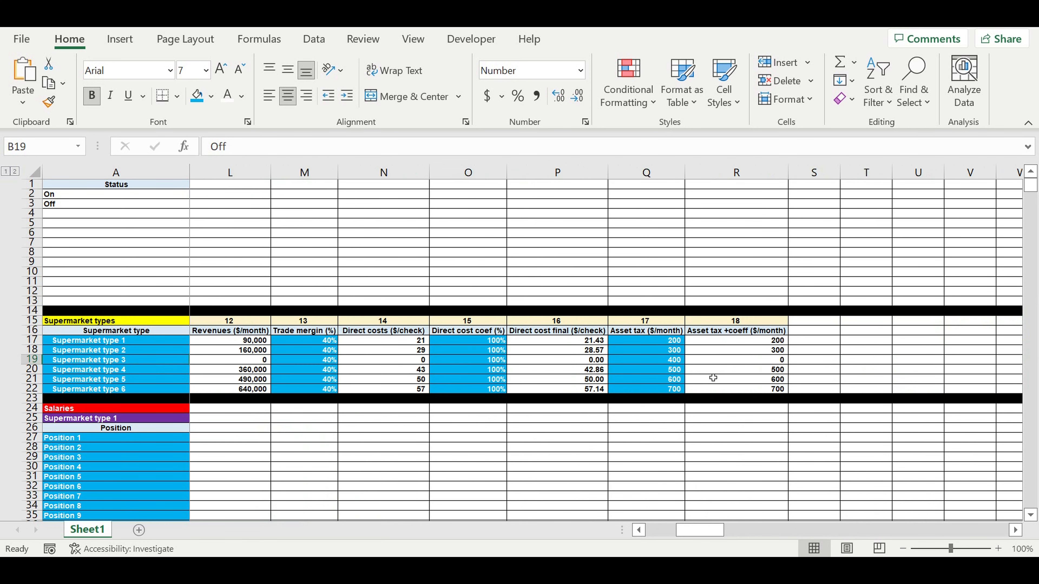
pyautogui.click(769, 365)
pyautogui.moveTo(694, 538); pyautogui.dragTo(601, 518)
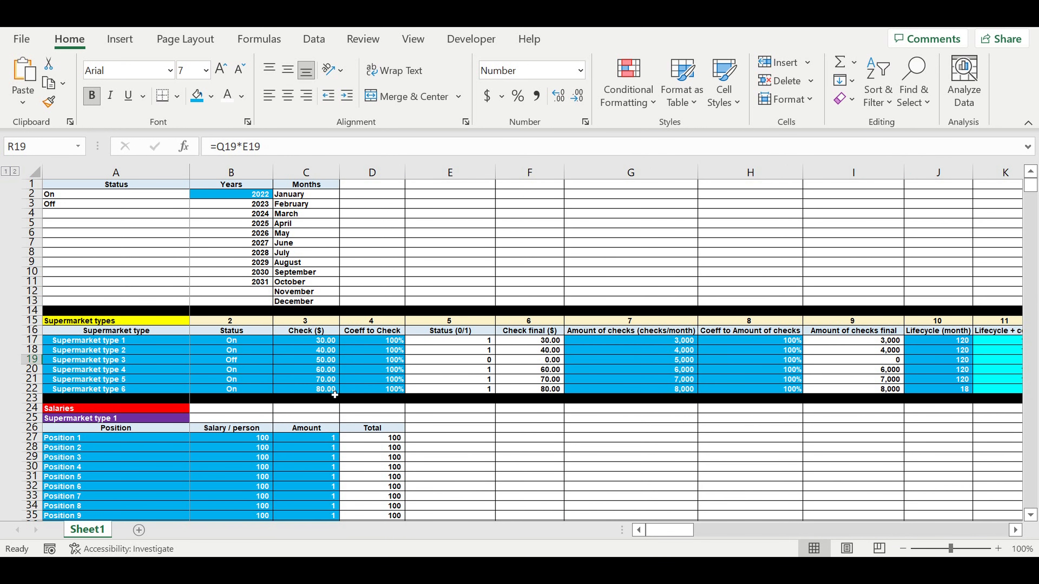
# - Set Supermarket type 3's status back to On and scroll down the sheet
pyautogui.click(230, 361)
pyautogui.click(278, 362)
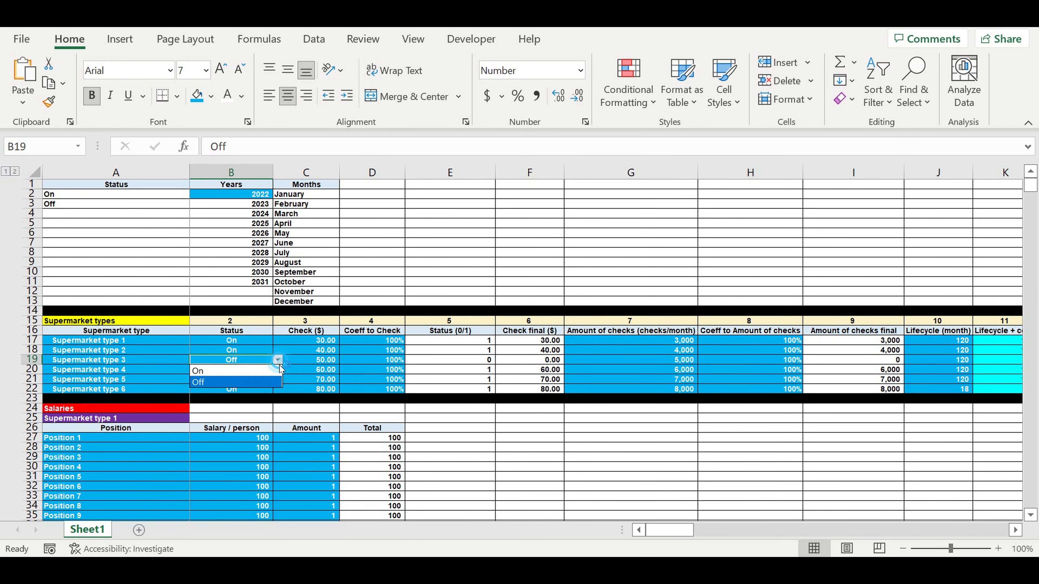
pyautogui.click(198, 370)
pyautogui.click(398, 390)
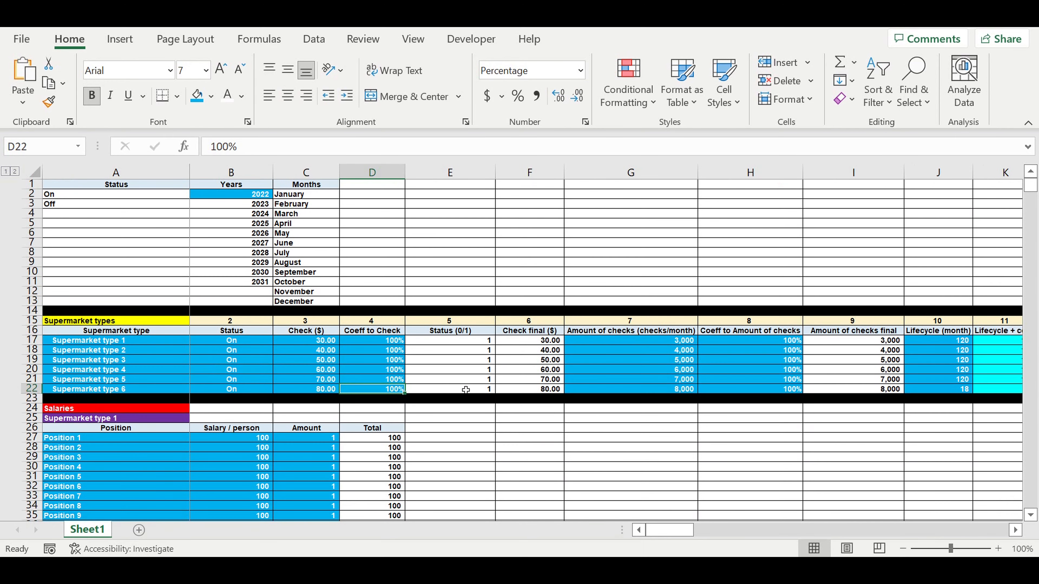
pyautogui.click(479, 418)
pyautogui.scroll(-5, 509, 420)
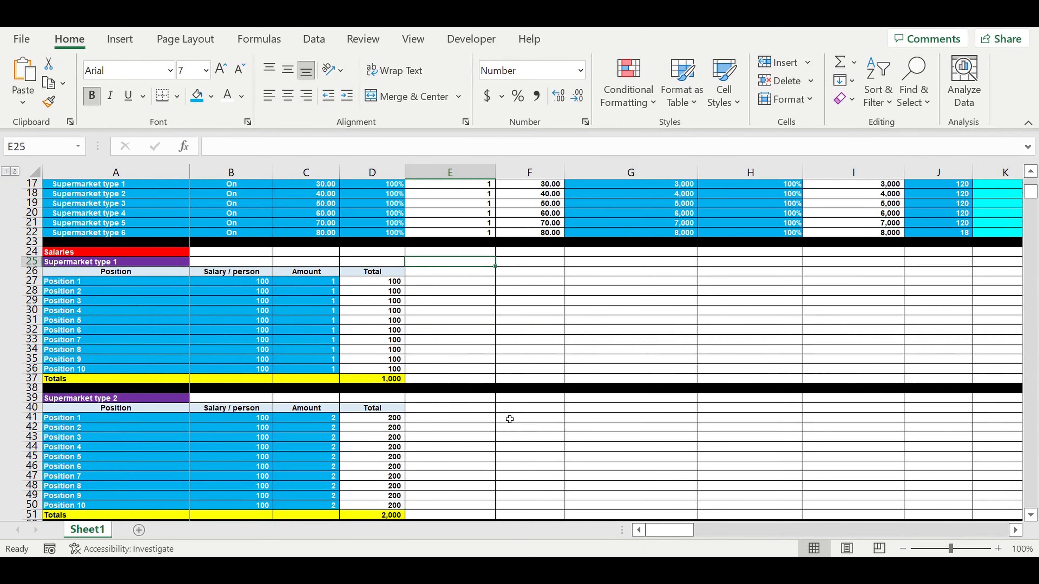
pyautogui.scroll(-20, 509, 417)
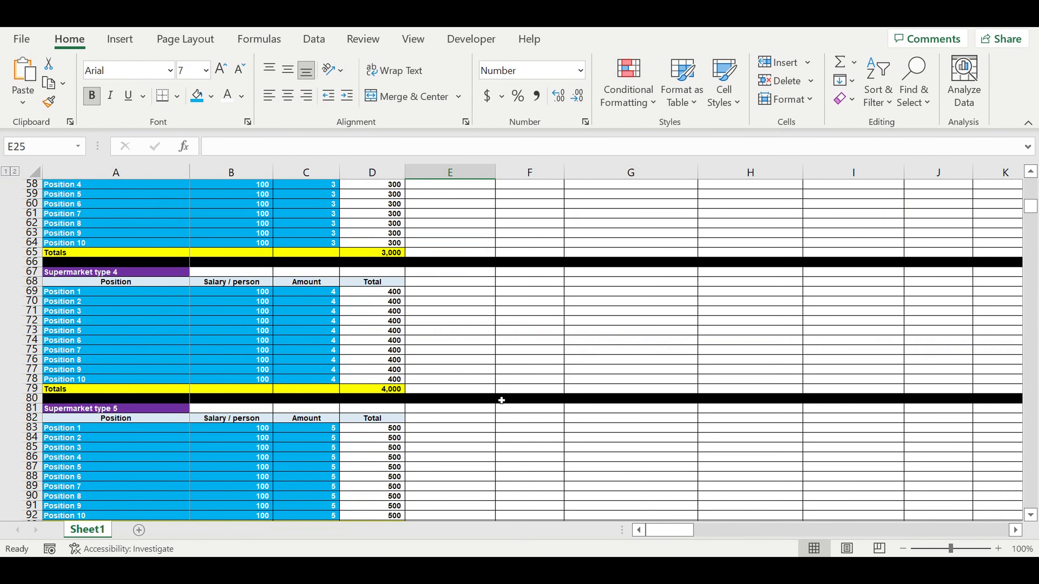
# - Scroll down to the Core table around row 441
pyautogui.scroll(-11, 498, 402)
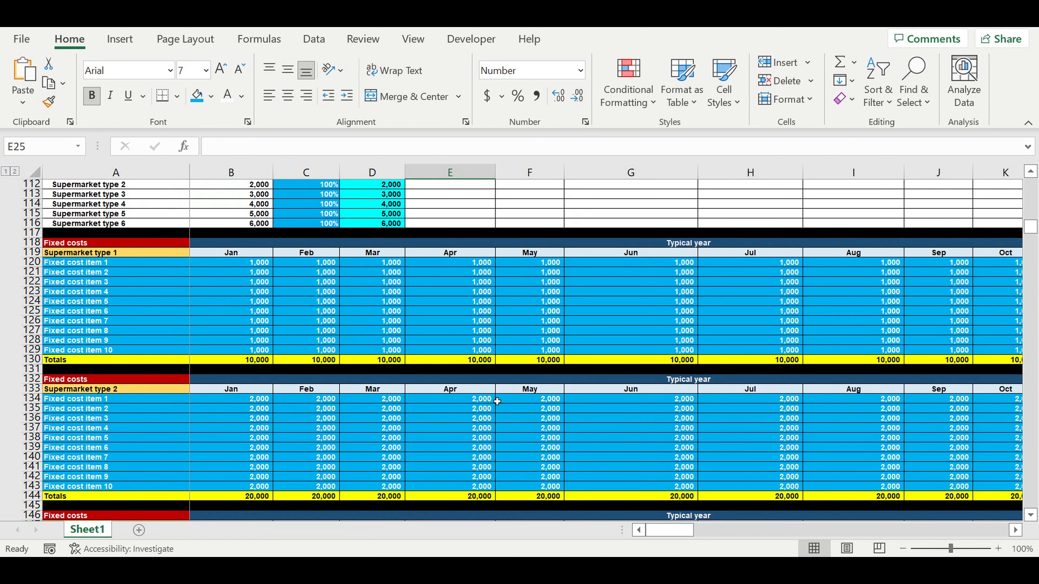
pyautogui.scroll(-9, 495, 399)
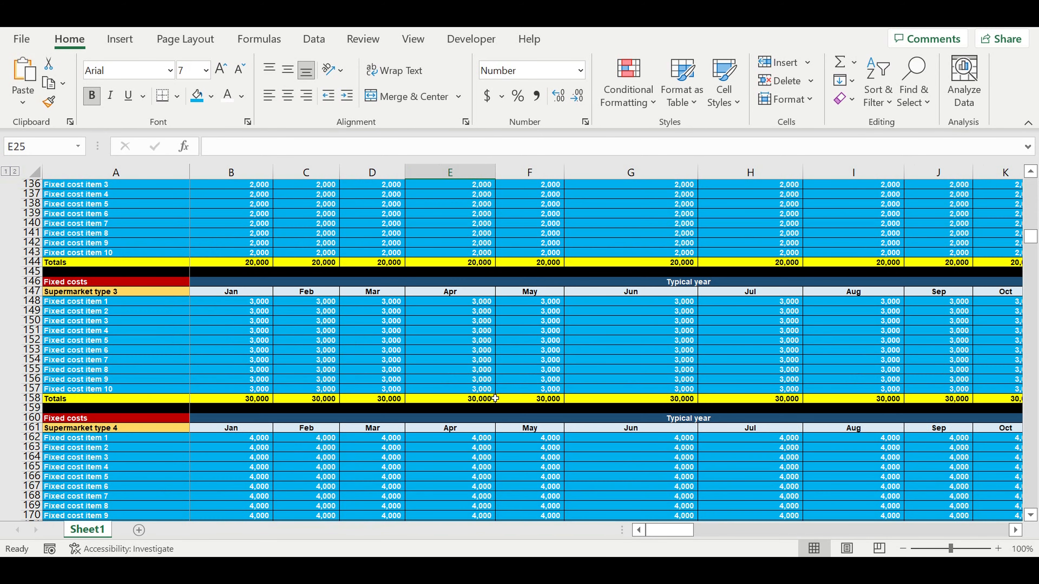
pyautogui.scroll(-11, 495, 398)
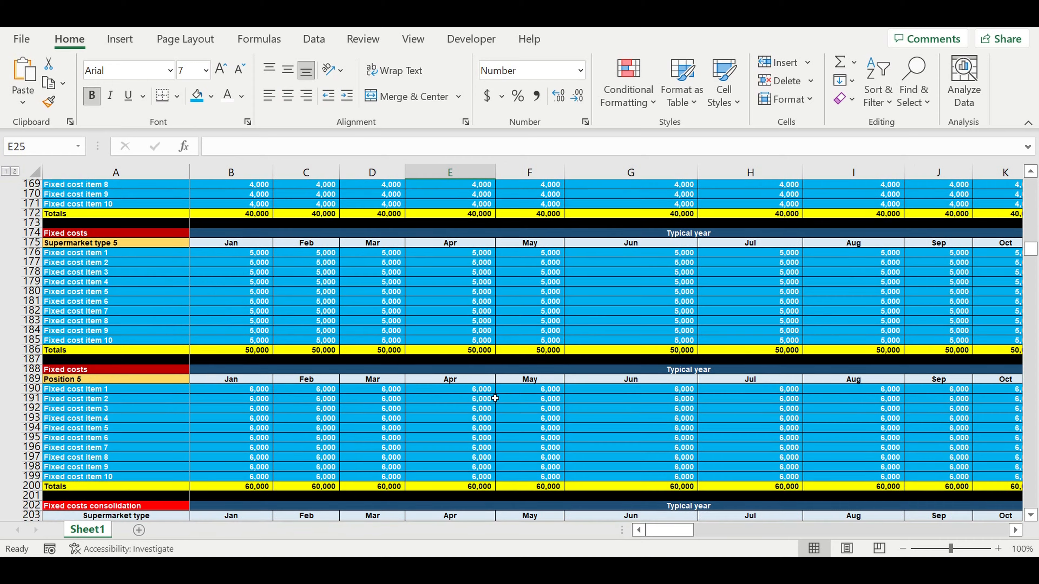
pyautogui.scroll(-5, 495, 399)
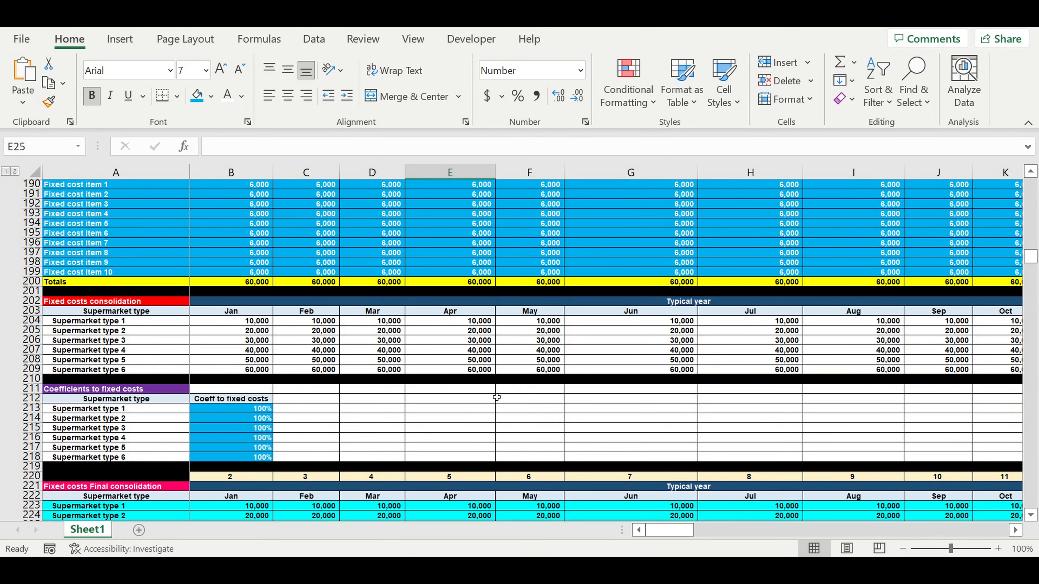
pyautogui.scroll(-13, 498, 396)
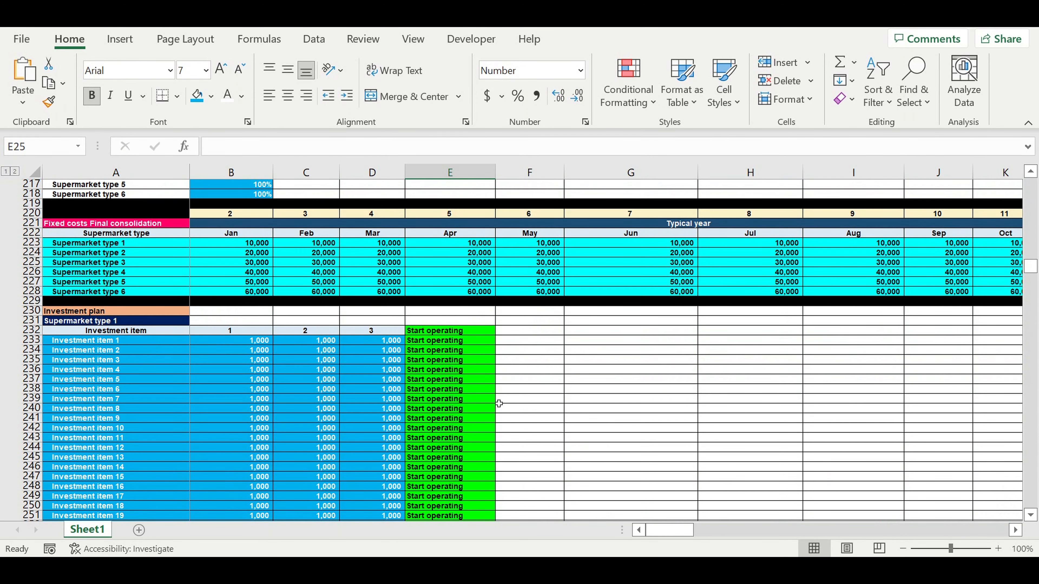
pyautogui.scroll(-7, 995, 320)
pyautogui.moveTo(1030, 283); pyautogui.dragTo(1026, 360)
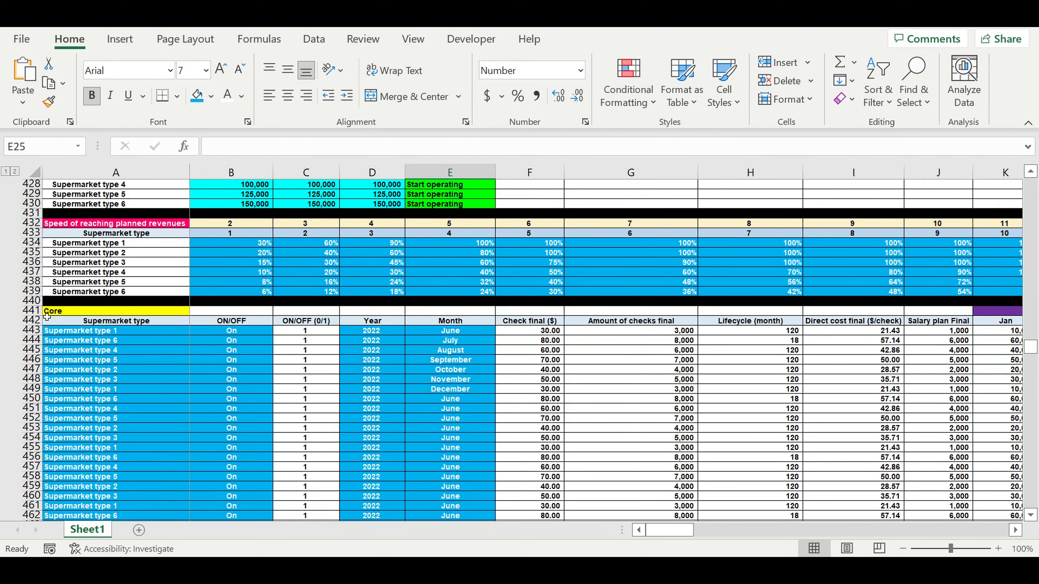
# - Extend the extrapolation header from AR442 into the new column AS
pyautogui.click(30, 310)
pyautogui.moveTo(675, 530); pyautogui.dragTo(800, 526)
pyautogui.click(584, 321)
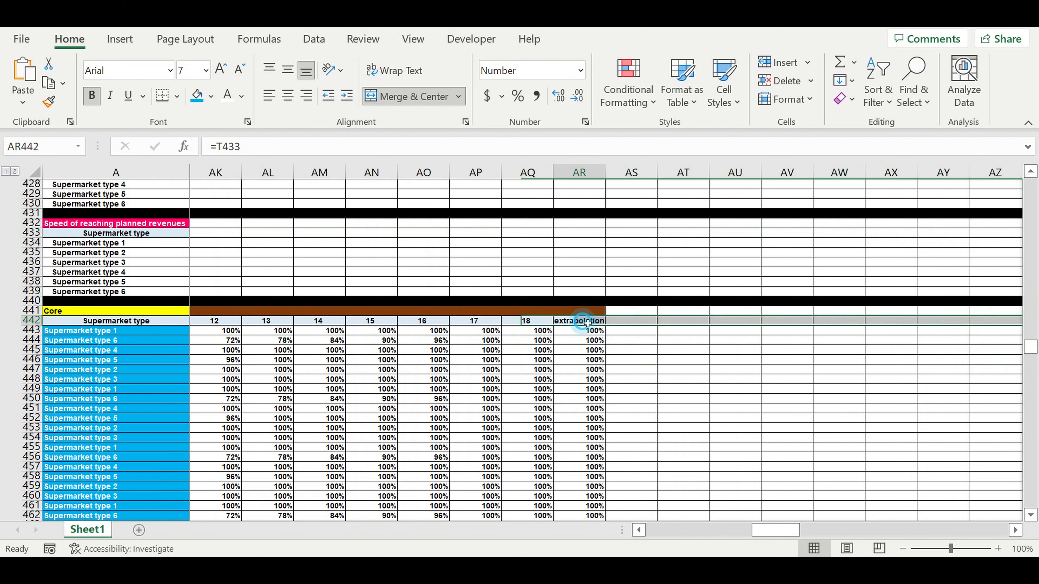
pyautogui.moveTo(610, 330); pyautogui.dragTo(648, 329)
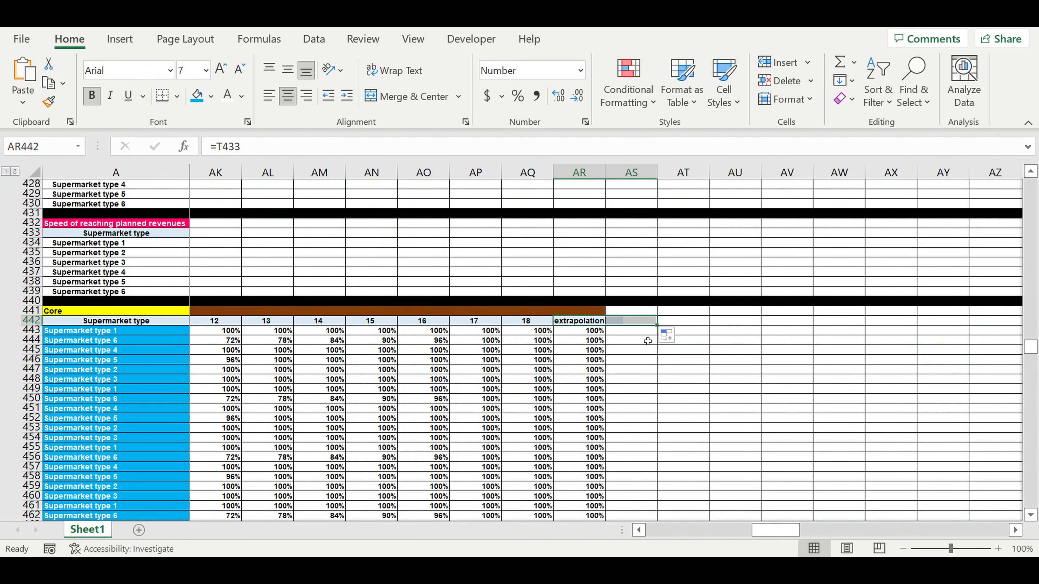
pyautogui.click(633, 350)
# - Link AS442 to the Asset tax +coeff ($/month) heading with =R16
pyautogui.click(632, 323)
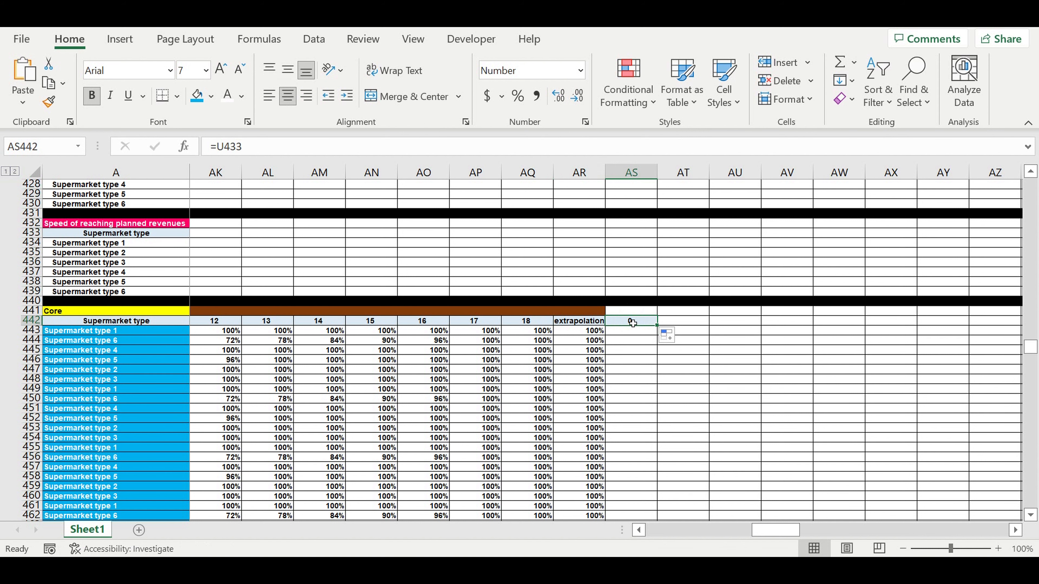
pyautogui.write('=')
pyautogui.moveTo(785, 535); pyautogui.dragTo(625, 532)
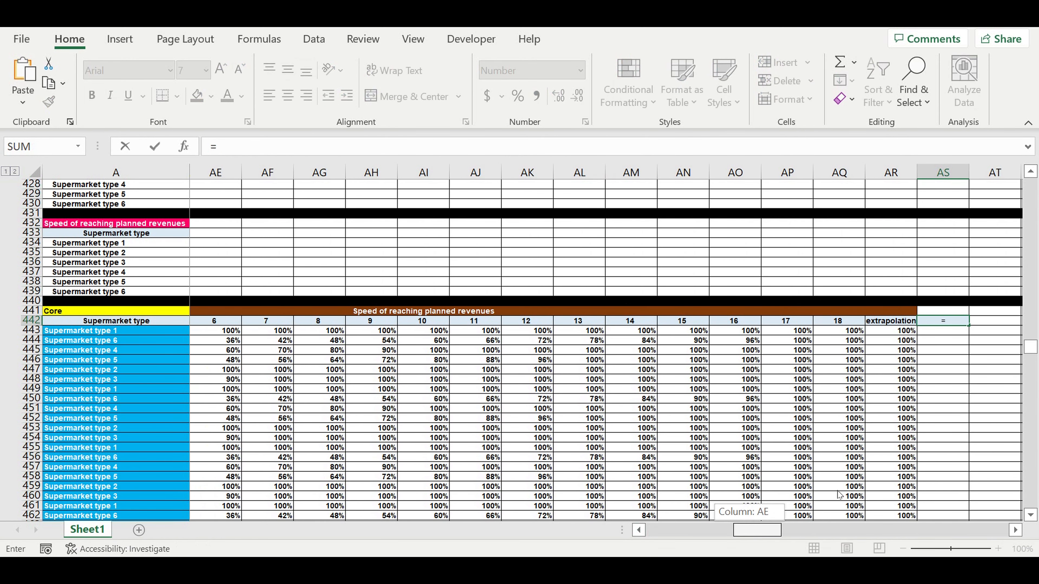
pyautogui.moveTo(1031, 348); pyautogui.dragTo(1030, 180)
pyautogui.moveTo(677, 533); pyautogui.dragTo(708, 532)
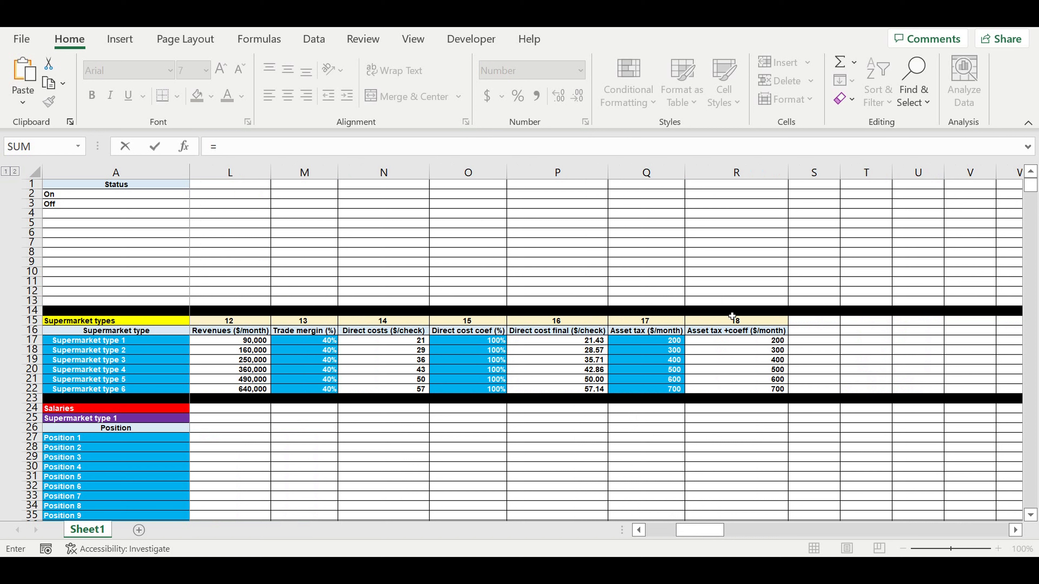
pyautogui.click(717, 333)
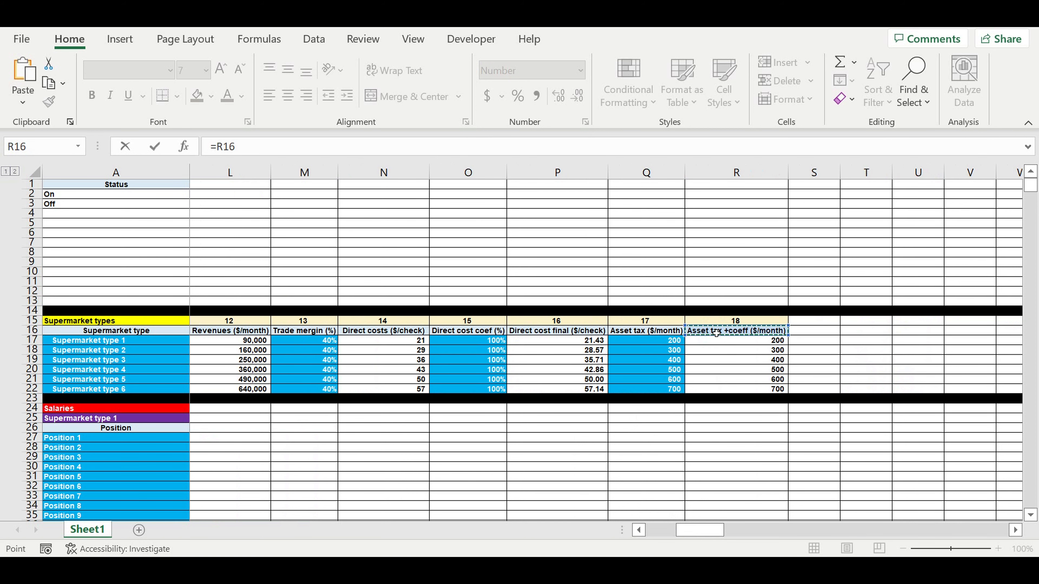
pyautogui.press('Escape')
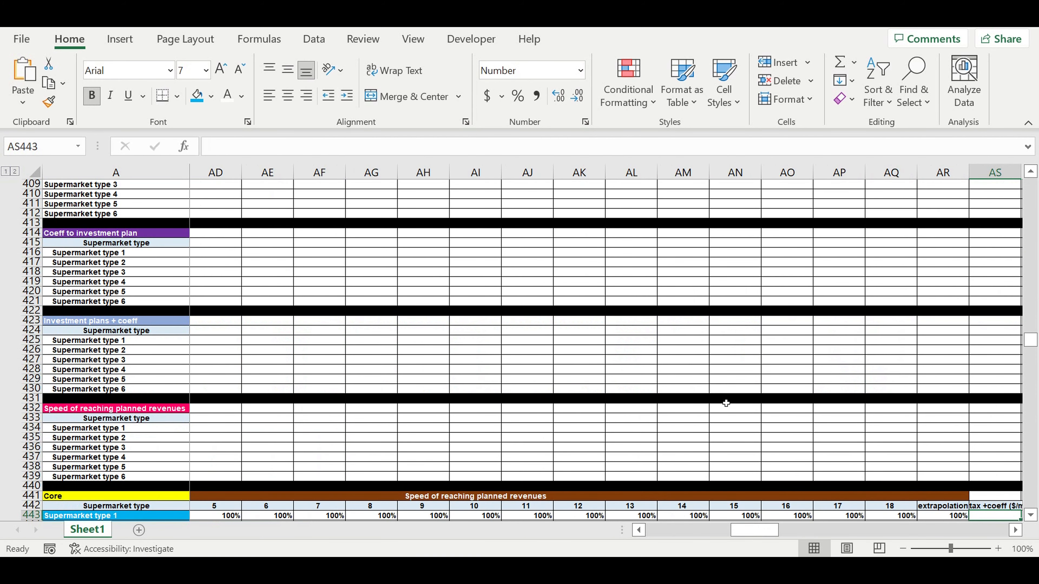
# - Autofit column AS to fit its Asset tax +coeff heading
pyautogui.scroll(-3, 726, 403)
pyautogui.click(1017, 530)
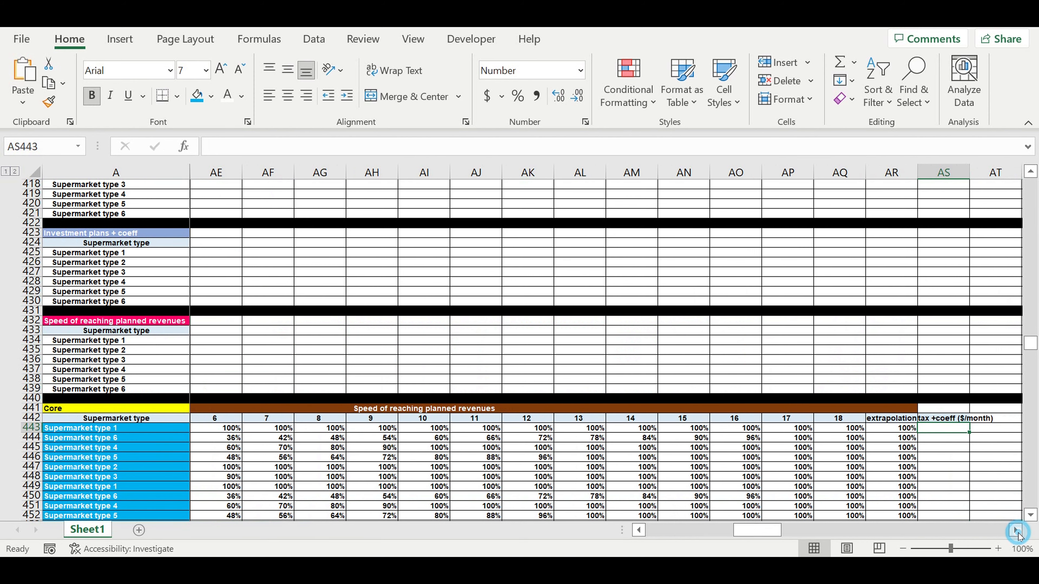
pyautogui.click(1016, 531)
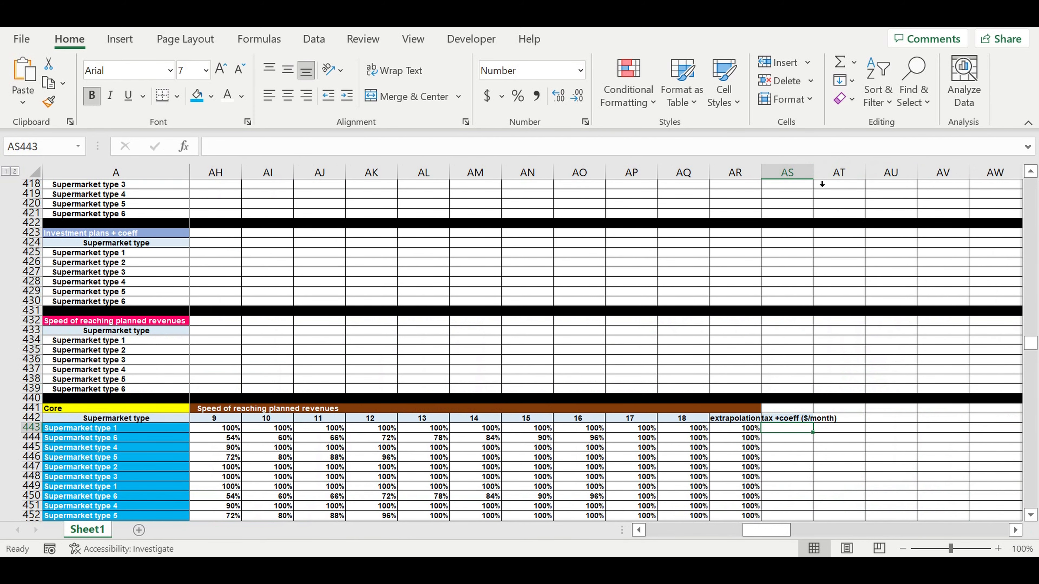
pyautogui.doubleClick(813, 173)
pyautogui.click(846, 467)
# - In AS443, start =VLOOKUP($A443, using the Supermarket types range A17:R22
pyautogui.click(804, 428)
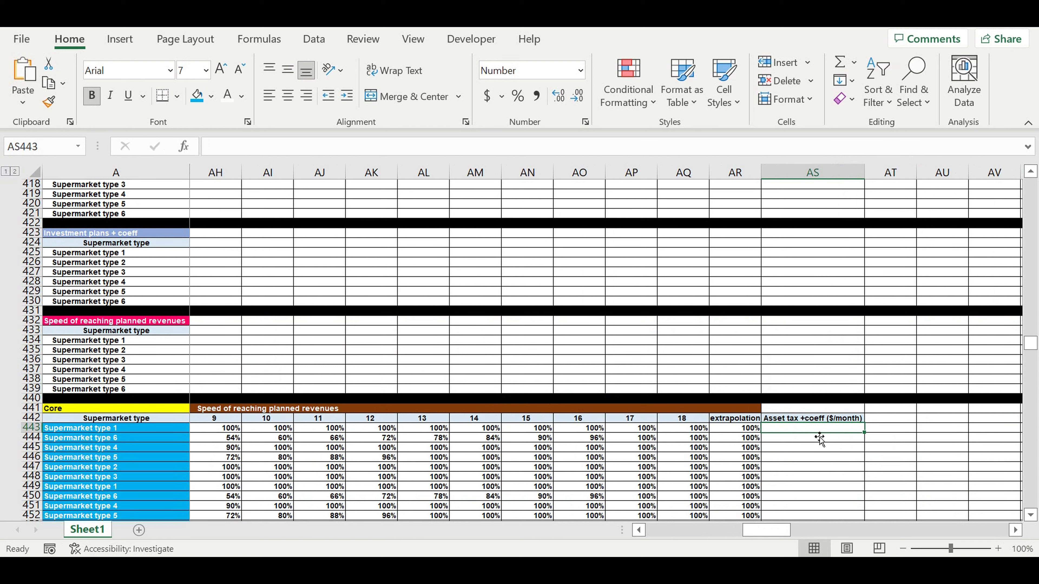
pyautogui.write('=v')
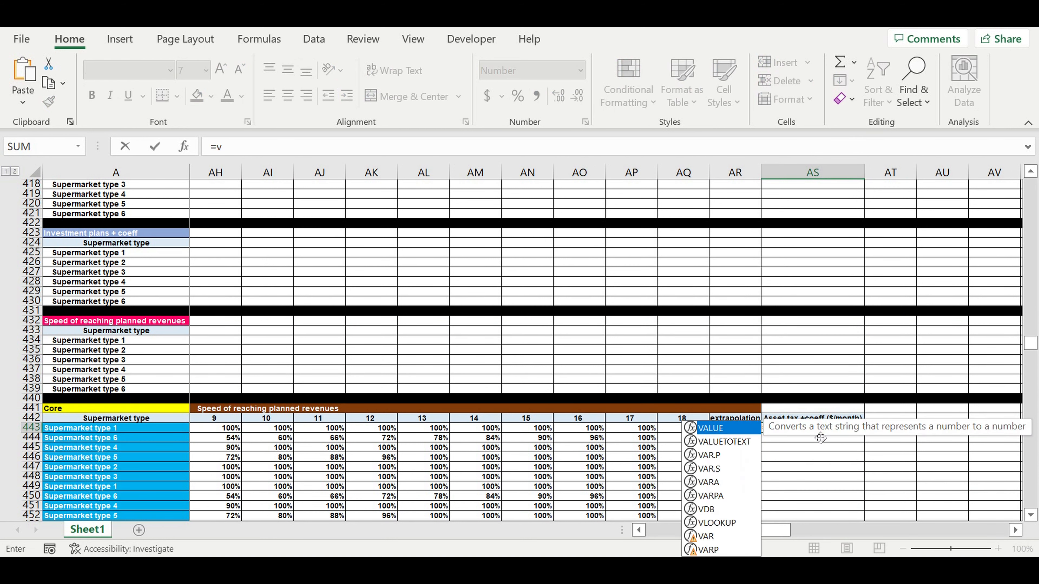
pyautogui.write('l')
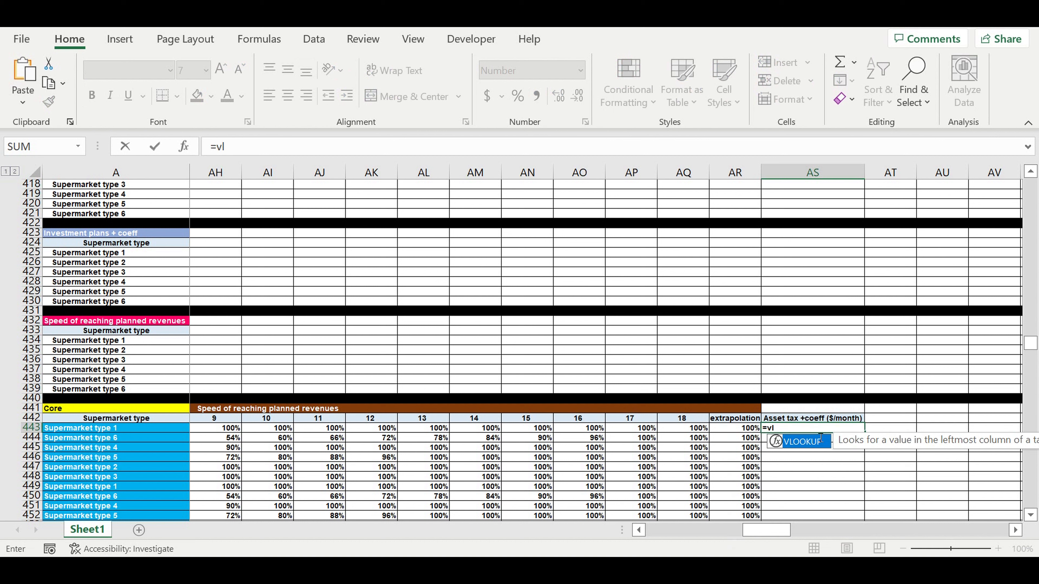
pyautogui.doubleClick(800, 441)
pyautogui.moveTo(766, 531); pyautogui.dragTo(544, 533)
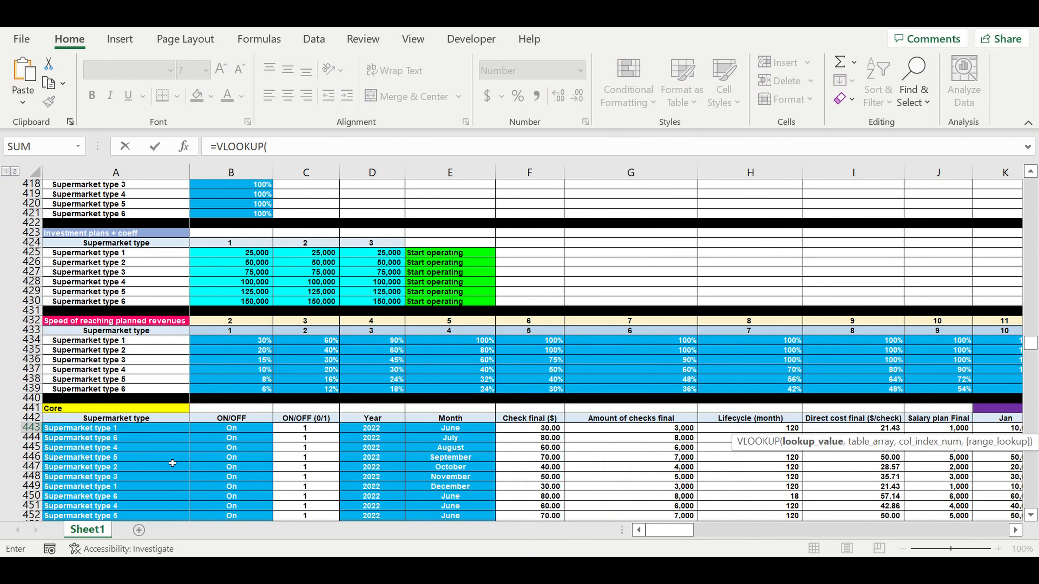
pyautogui.click(63, 431)
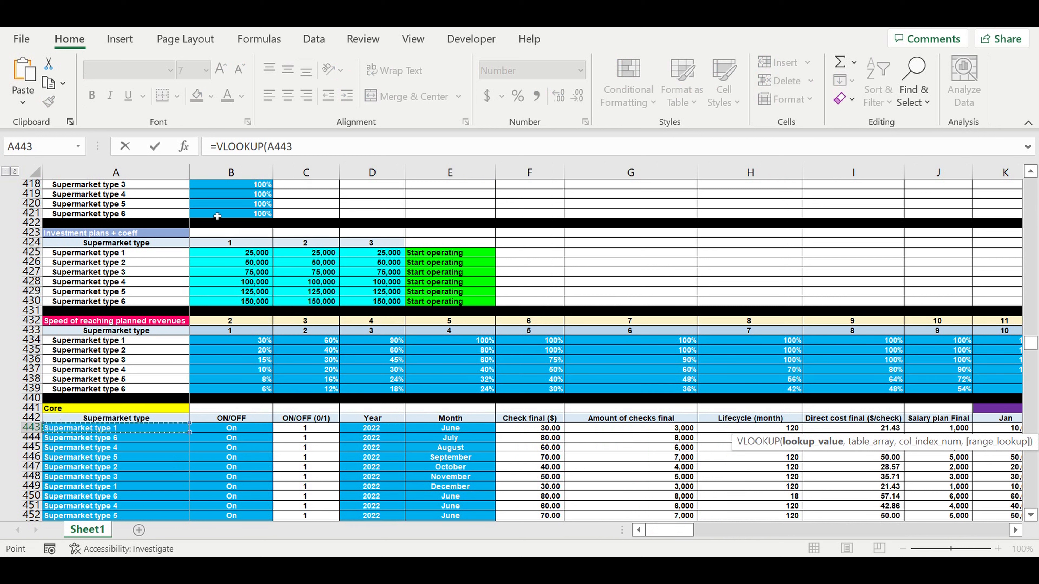
pyautogui.click(271, 148)
pyautogui.press('Left')
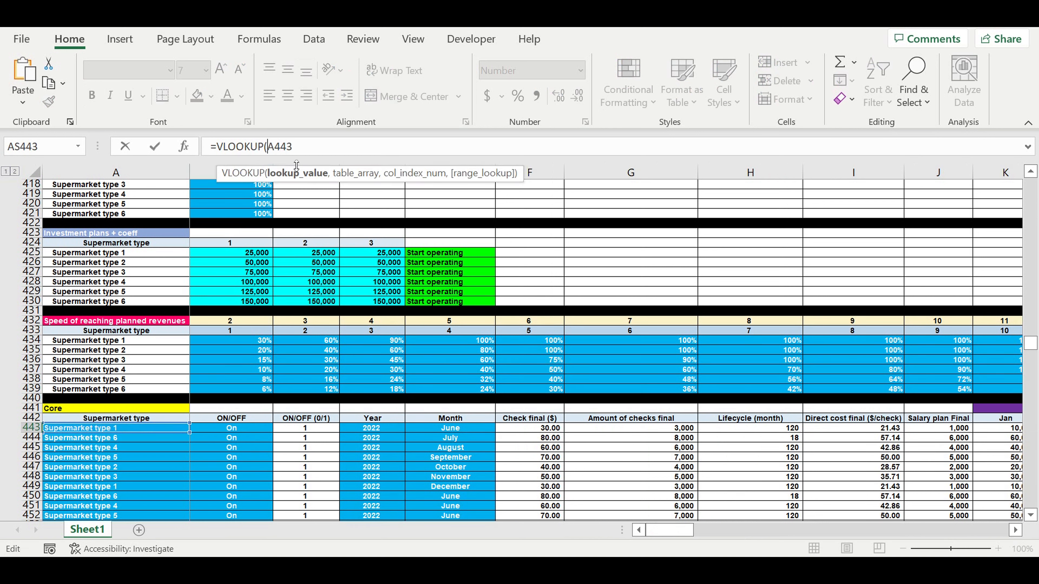
pyautogui.write('$')
pyautogui.click(352, 151)
pyautogui.write(',')
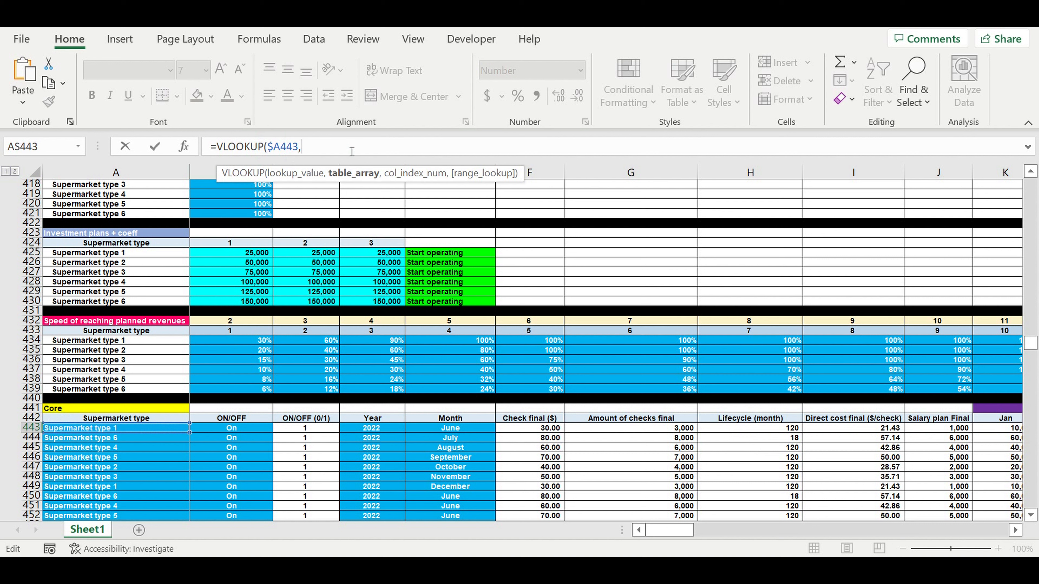
pyautogui.moveTo(1031, 345); pyautogui.dragTo(1029, 168)
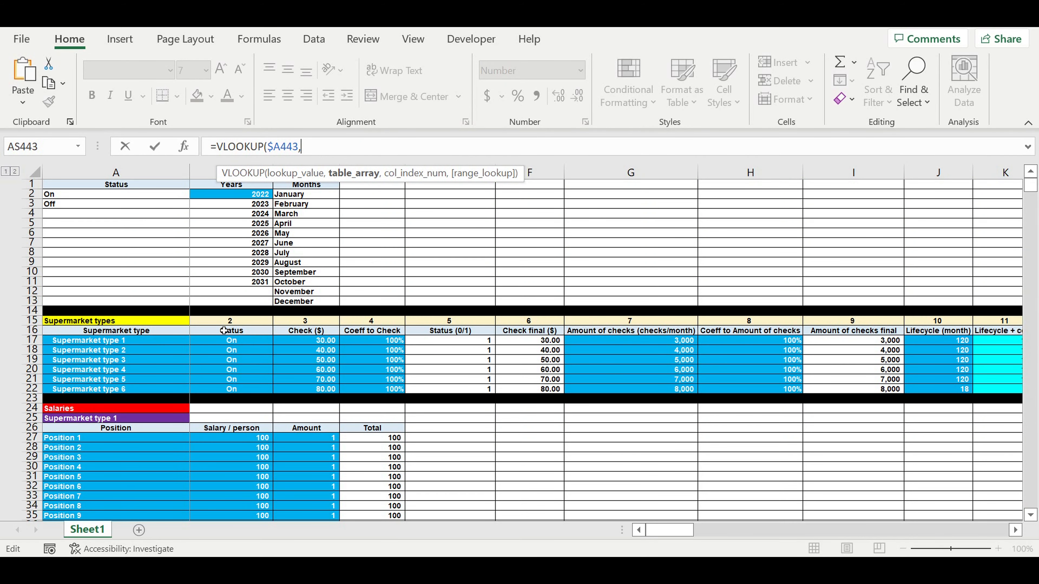
pyautogui.moveTo(96, 340); pyautogui.dragTo(888, 391)
# - Finish the AS443 VLOOKUP with column index R$15 and exact match 0
pyautogui.click(368, 146)
pyautogui.write(',')
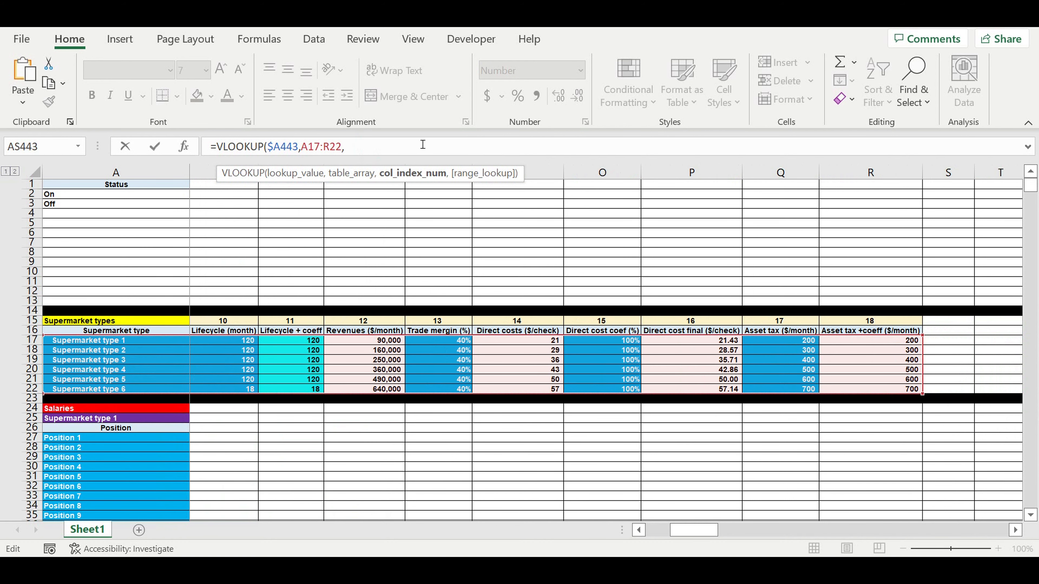
pyautogui.click(873, 323)
pyautogui.click(359, 150)
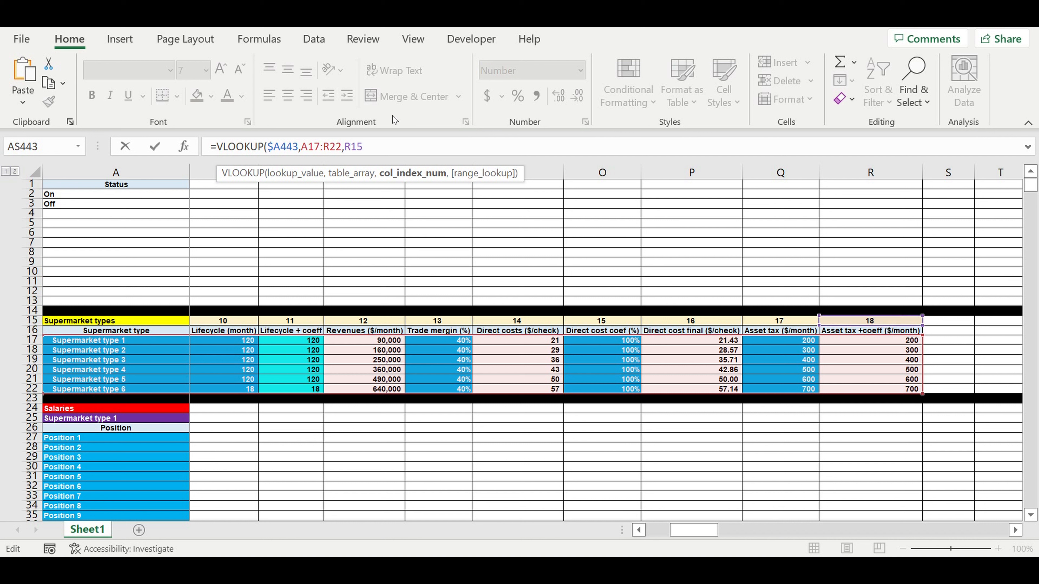
pyautogui.write('$')
pyautogui.click(399, 146)
pyautogui.write(',0)')
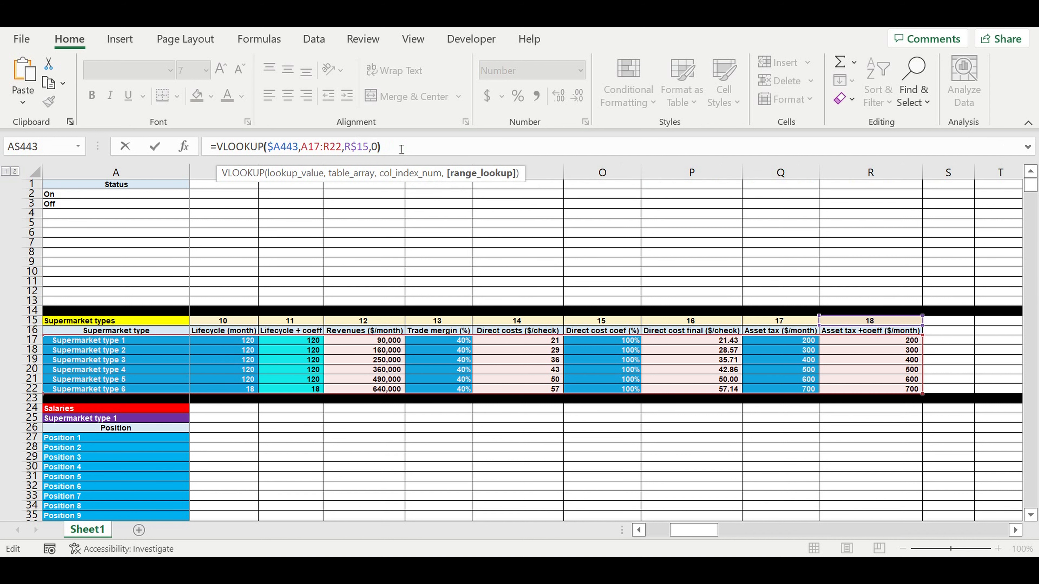
# - Wrap the lookup in IFERROR with a fallback of 0
pyautogui.click(218, 146)
pyautogui.write('i')
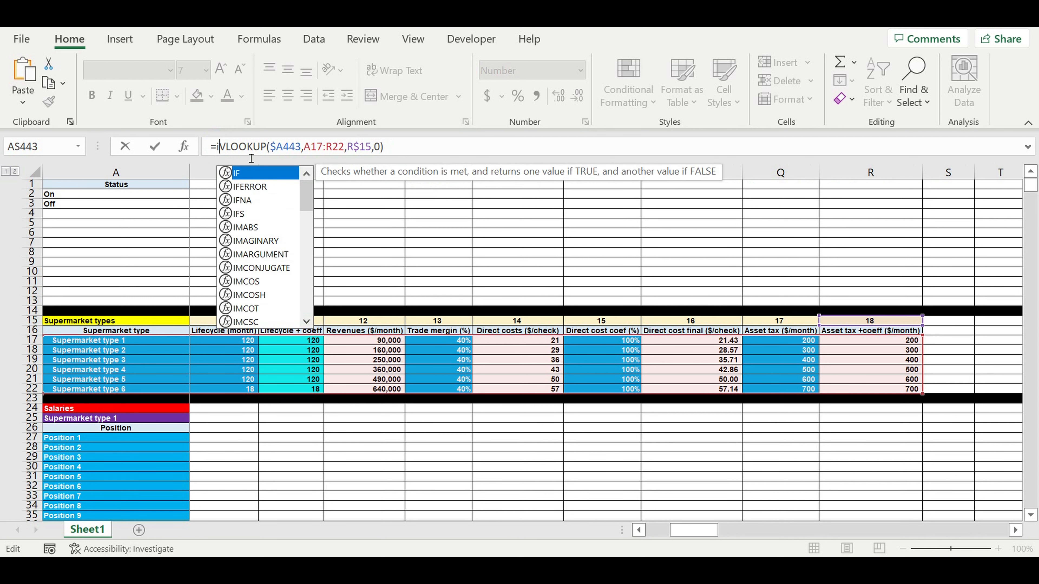
pyautogui.doubleClick(256, 187)
pyautogui.click(456, 152)
pyautogui.write(',0')
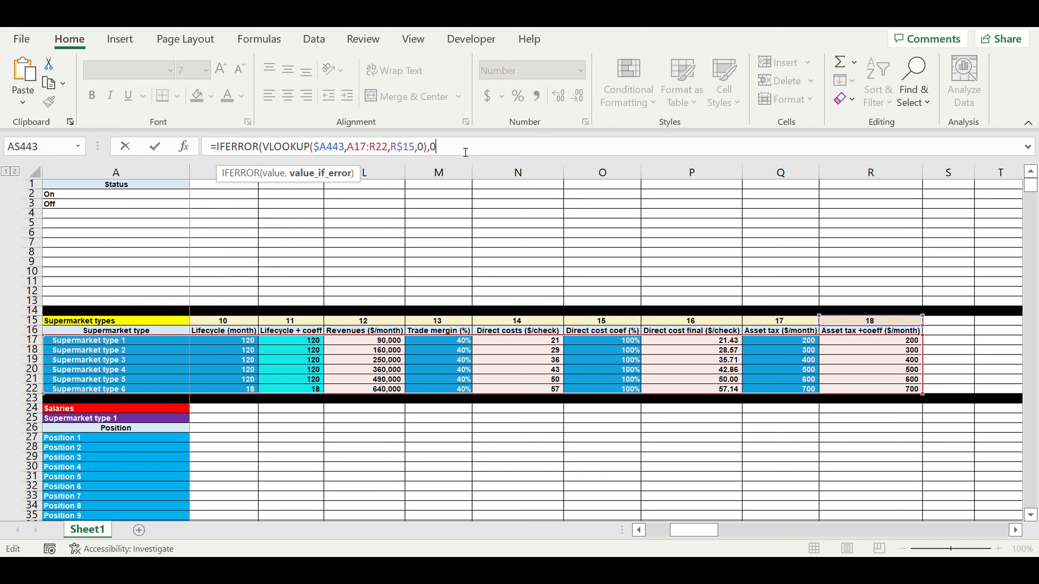
pyautogui.write(')')
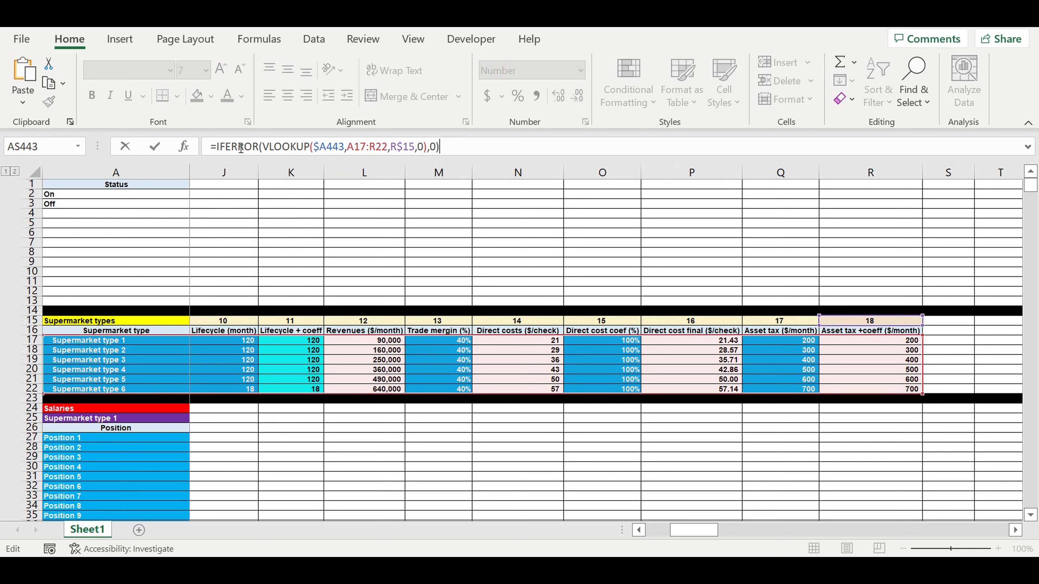
# - Lock the table range as $A$17:$R$22 and commit the formula, which shows 200
pyautogui.moveTo(348, 151); pyautogui.dragTo(369, 152)
pyautogui.click(349, 148)
pyautogui.write('$')
pyautogui.click(360, 143)
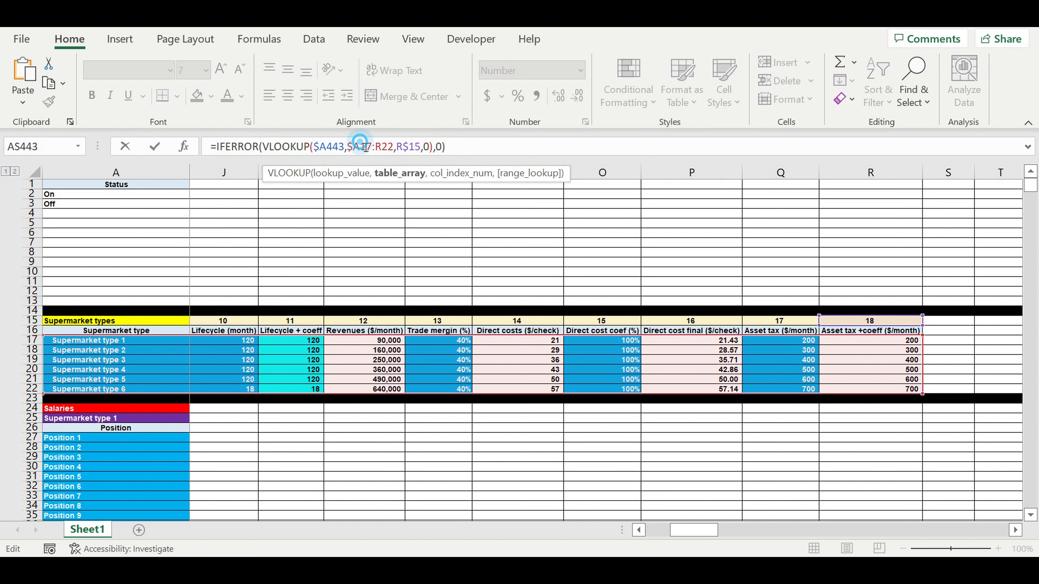
pyautogui.write('$')
pyautogui.click(383, 145)
pyautogui.write('$A')
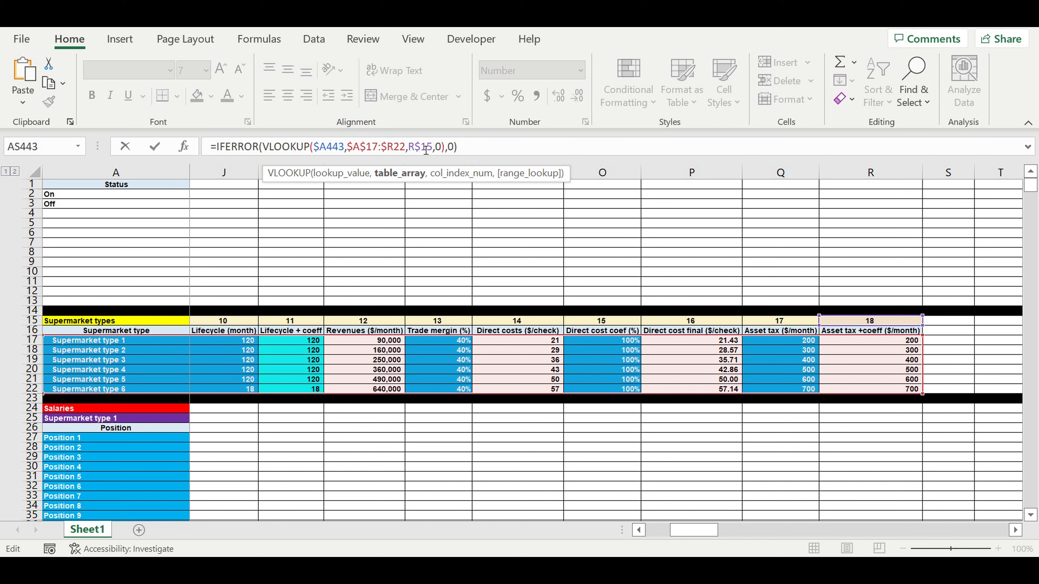
pyautogui.write('$')
pyautogui.press('Return')
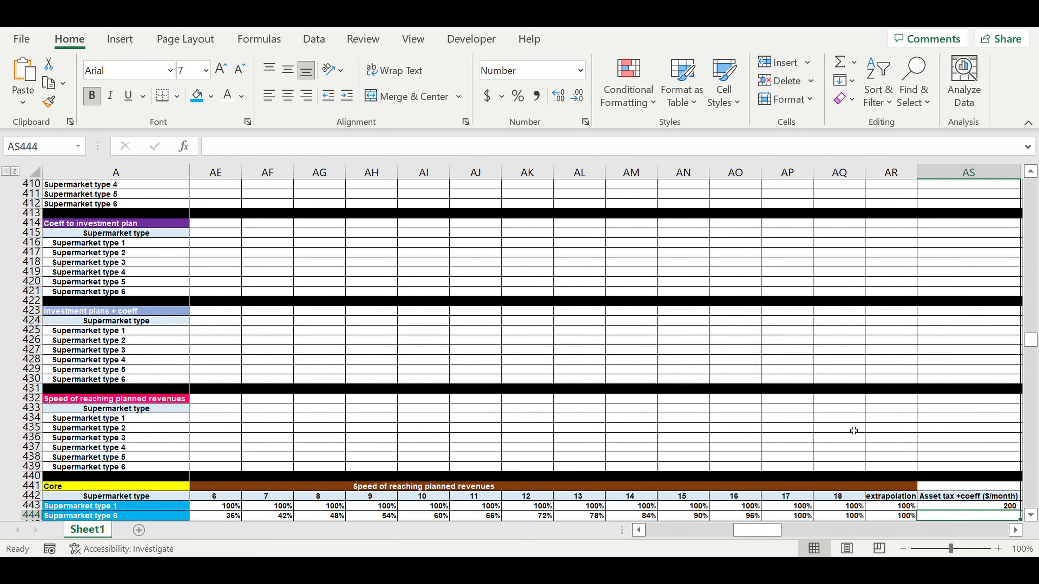
# - Multiply the AS443 asset-tax formula by the ON/OFF flag in C443
pyautogui.scroll(-3, 853, 431)
pyautogui.click(949, 419)
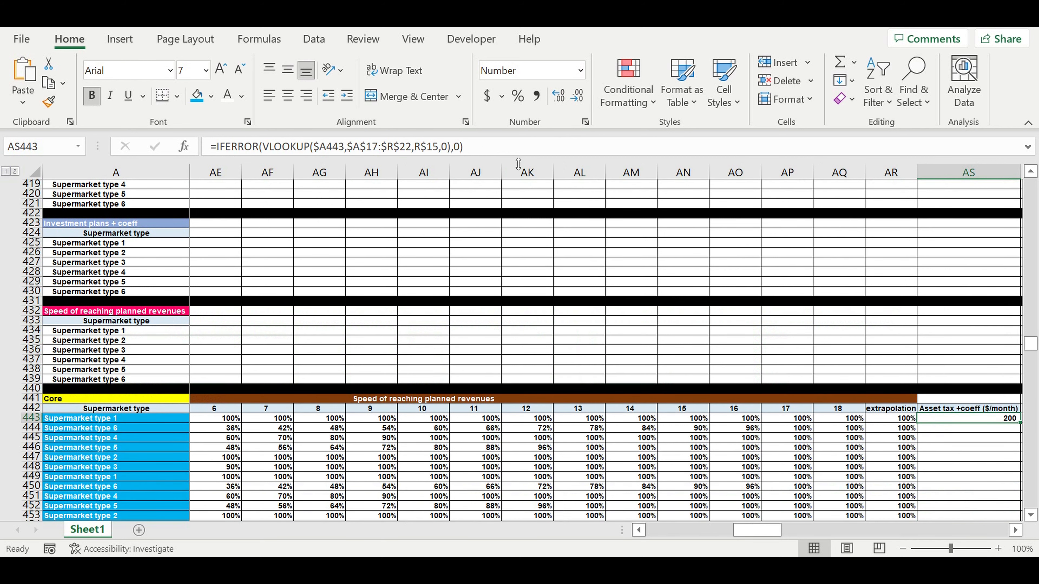
pyautogui.click(496, 148)
pyautogui.write('*')
pyautogui.moveTo(750, 530); pyautogui.dragTo(663, 532)
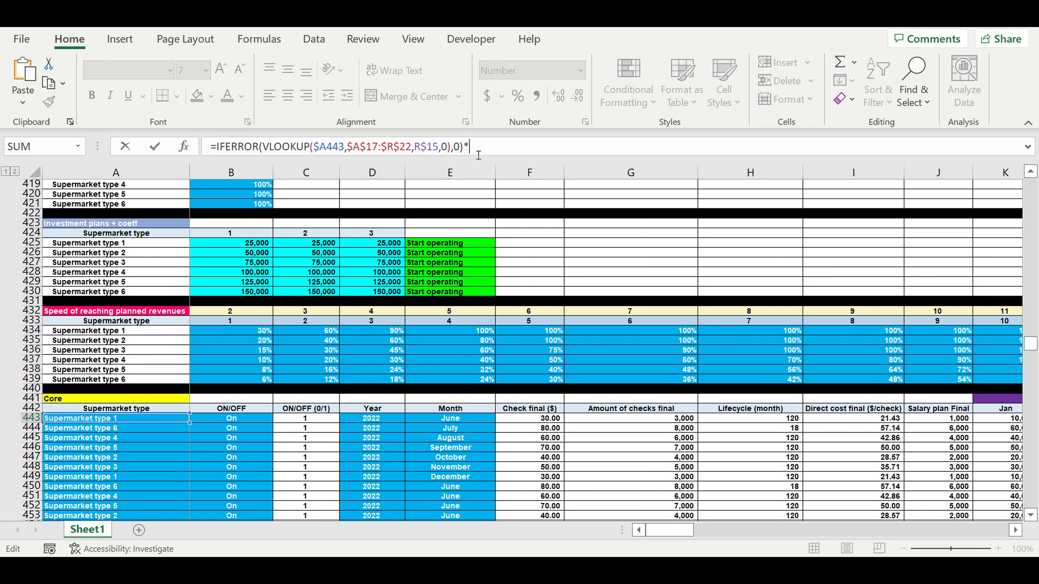
pyautogui.click(311, 422)
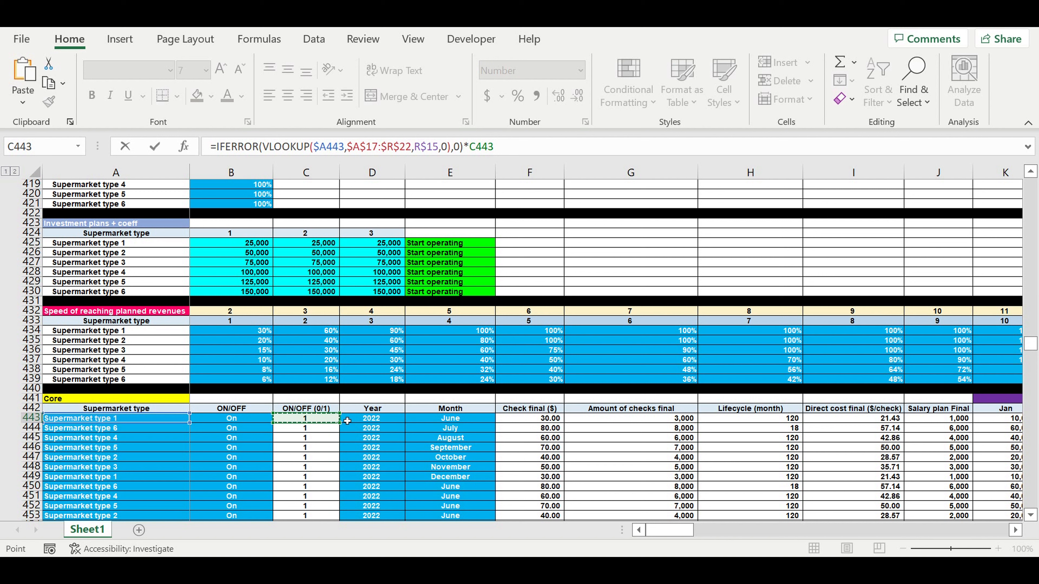
pyautogui.press('Return')
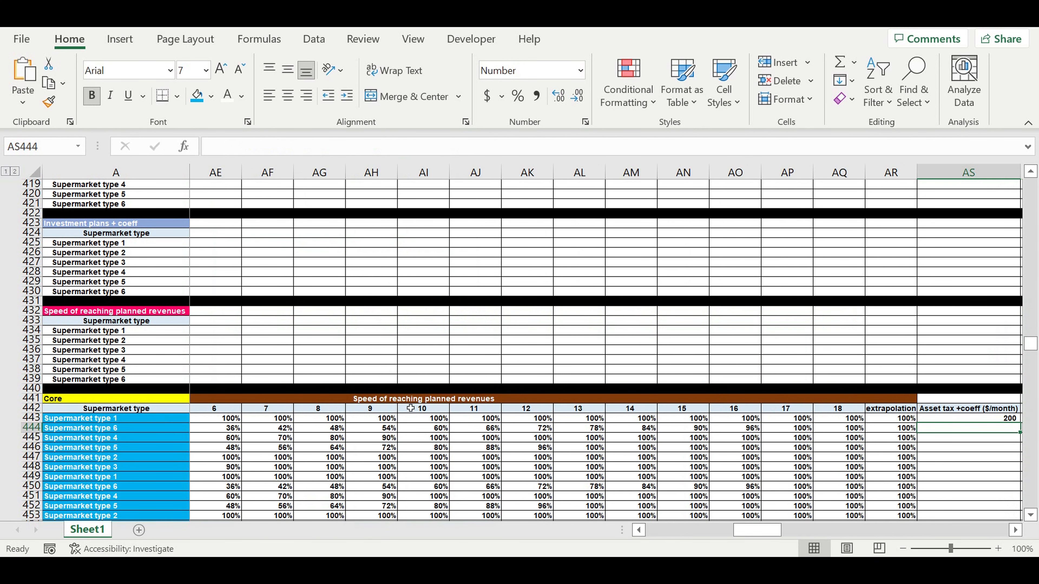
# - Fill the AS443 formula down to AS472, showing values such as 200, 700 and 500
pyautogui.click(1016, 530)
pyautogui.click(1015, 530)
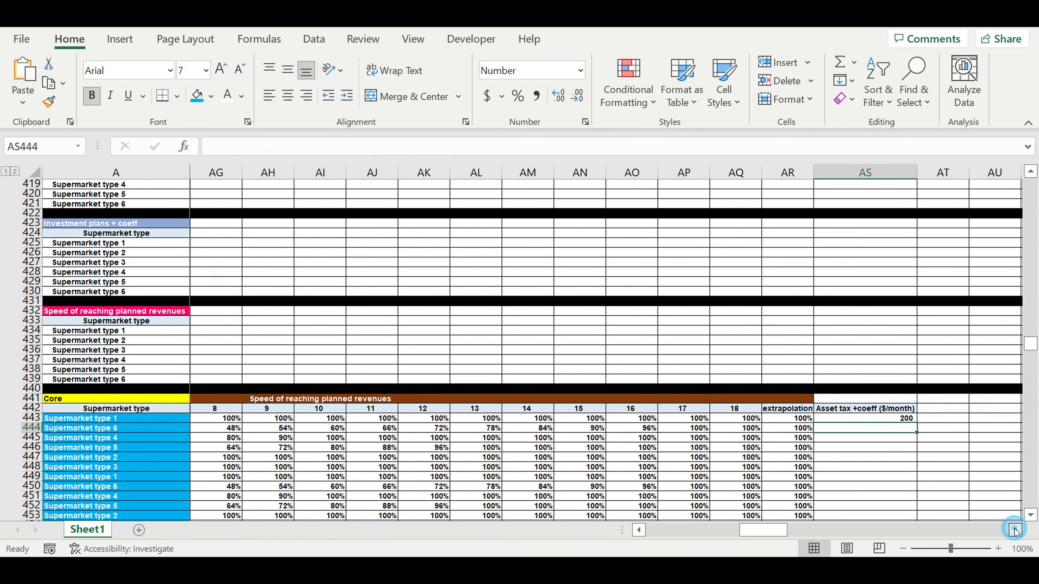
pyautogui.click(1016, 530)
pyautogui.click(836, 421)
pyautogui.moveTo(868, 426); pyautogui.dragTo(814, 471)
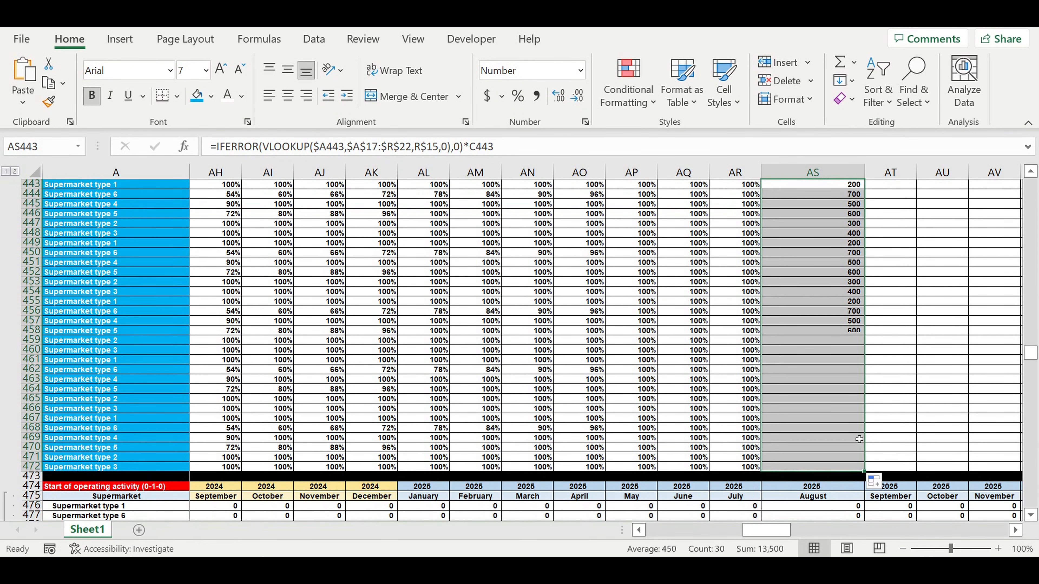
pyautogui.click(894, 391)
# - Check the asset tax values in R17:R22, then move down to the Investment plan ($/month) block at row 837
pyautogui.click(907, 353)
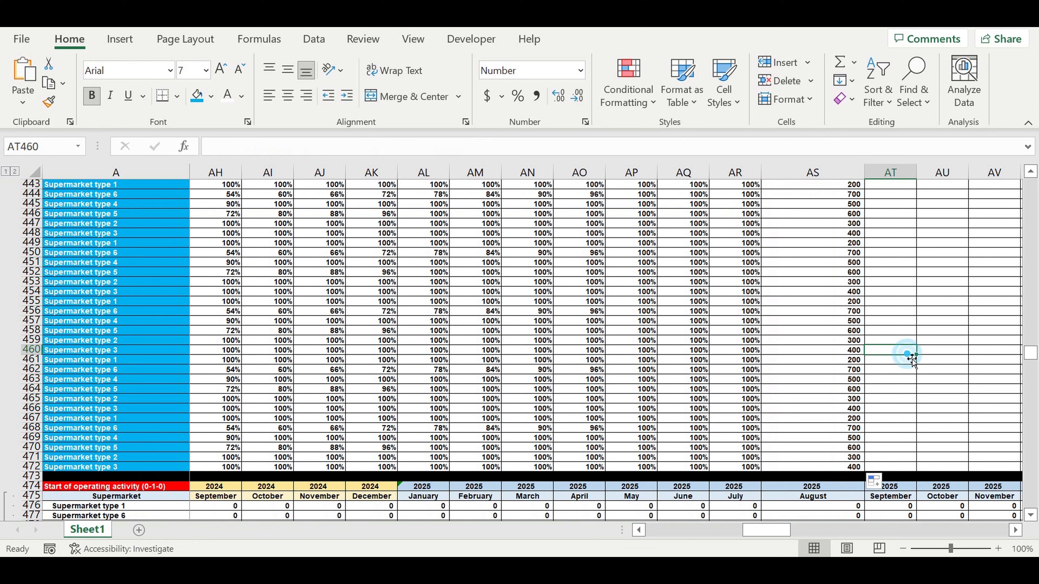
pyautogui.scroll(3, 911, 355)
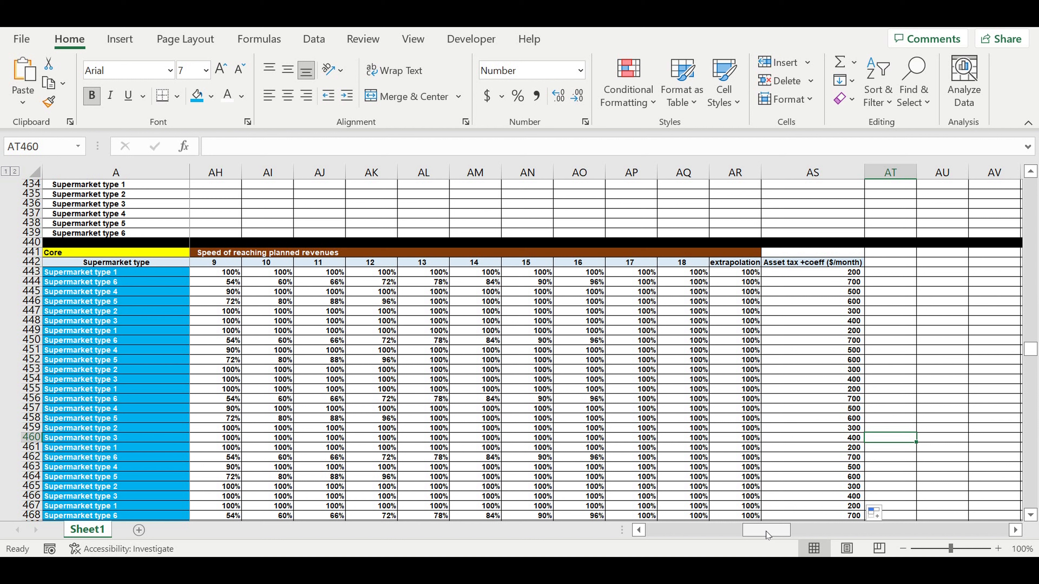
pyautogui.moveTo(766, 532); pyautogui.dragTo(682, 525)
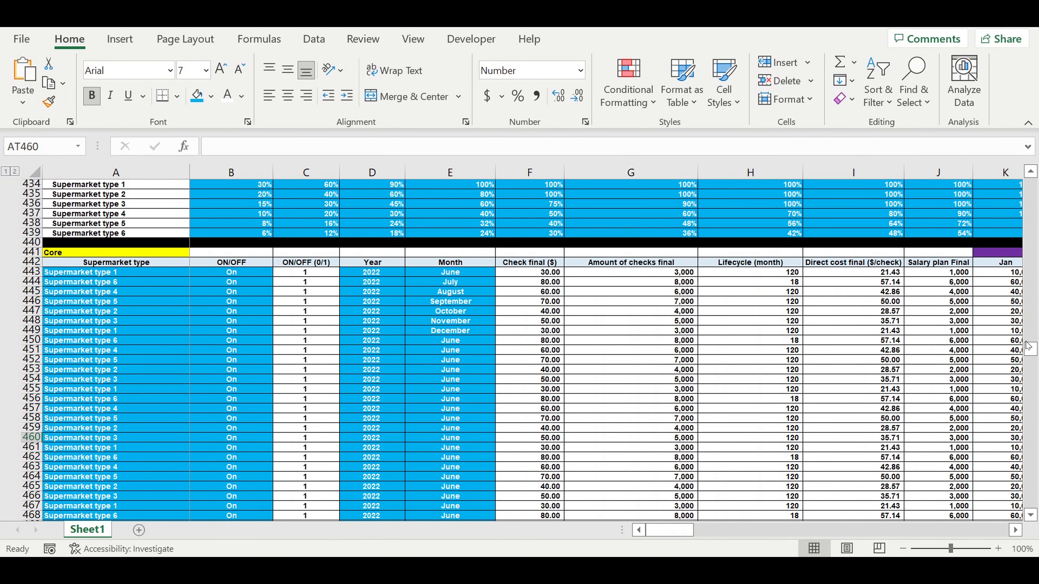
pyautogui.moveTo(1031, 350); pyautogui.dragTo(940, 208)
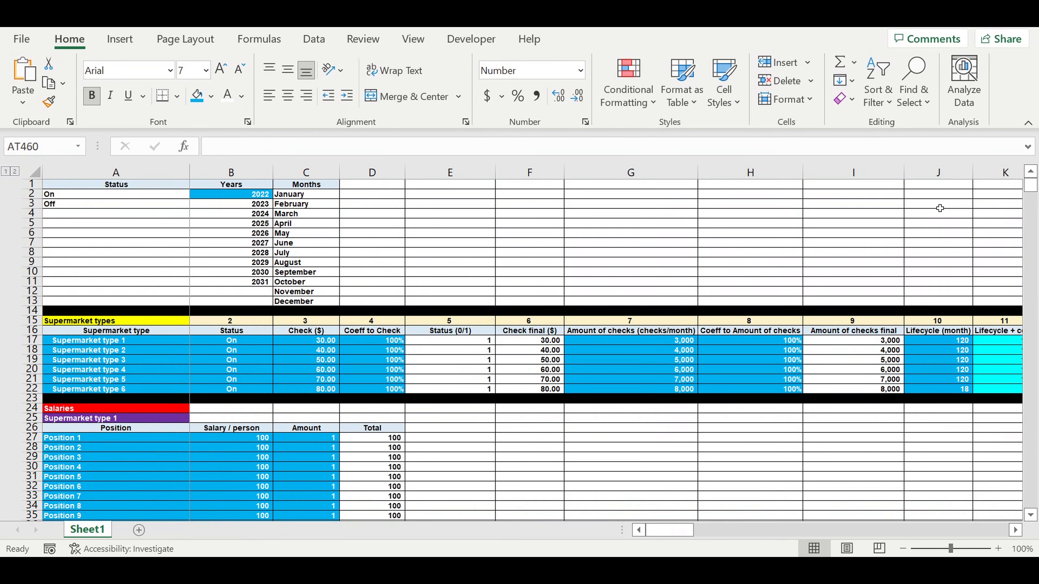
pyautogui.click(676, 529)
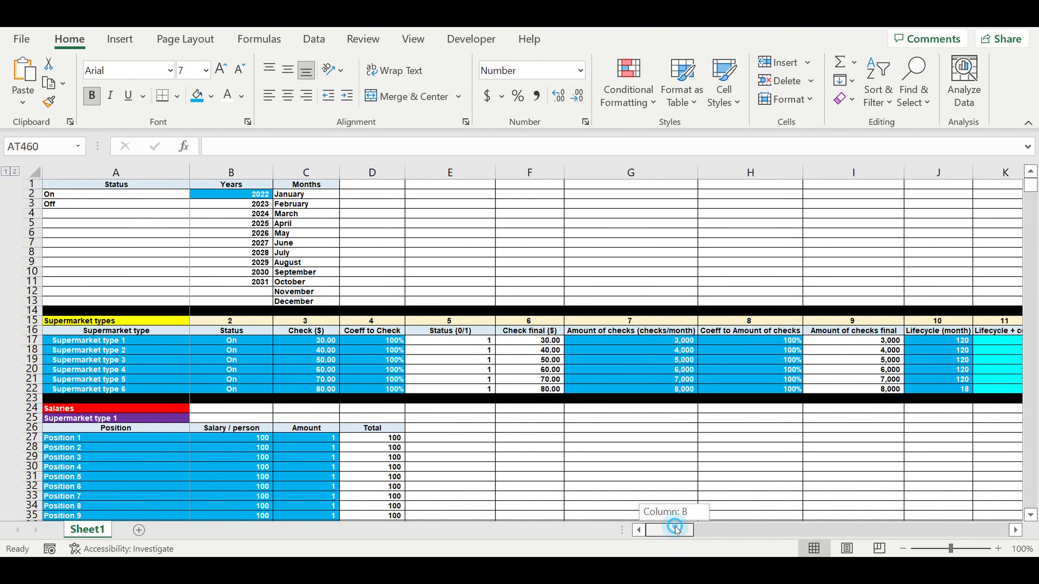
pyautogui.moveTo(676, 529); pyautogui.dragTo(703, 528)
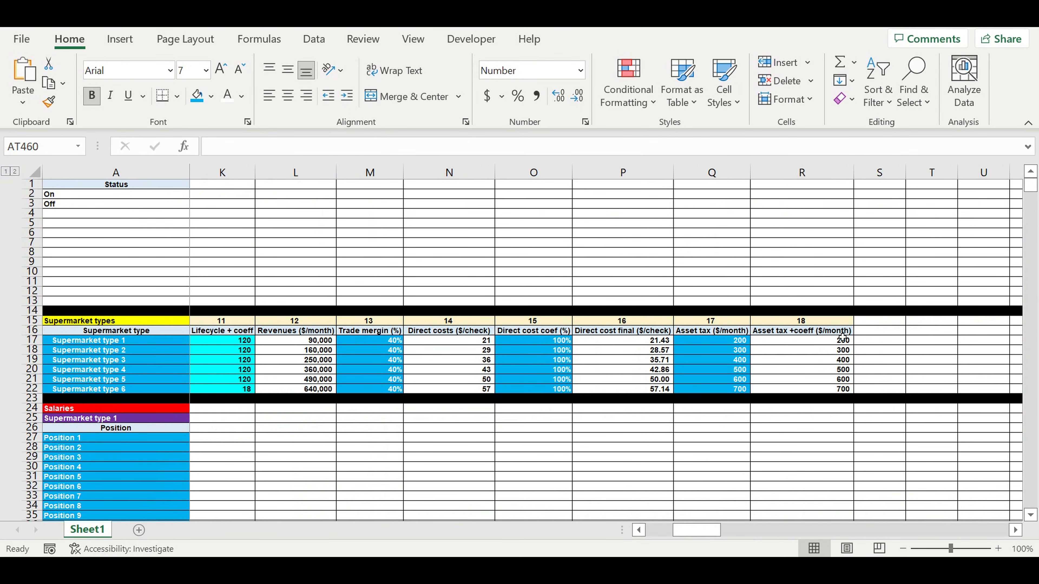
pyautogui.moveTo(833, 340); pyautogui.dragTo(828, 389)
pyautogui.moveTo(698, 530); pyautogui.dragTo(670, 530)
pyautogui.moveTo(1030, 187); pyautogui.dragTo(1031, 501)
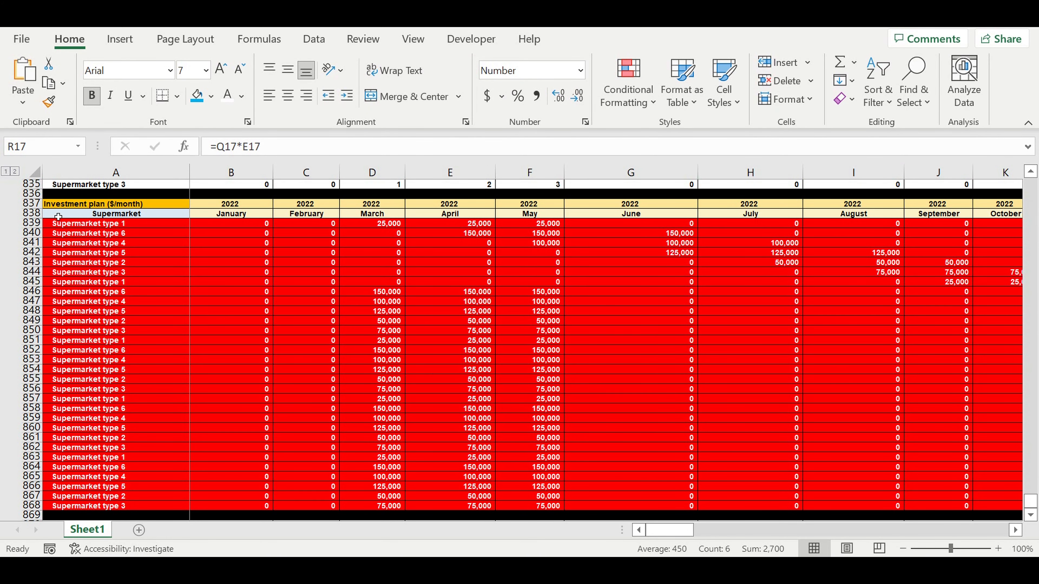
# - Copy the Investment plan block rows and paste them starting at A870
pyautogui.moveTo(30, 206); pyautogui.dragTo(24, 518)
pyautogui.rightClick(109, 304)
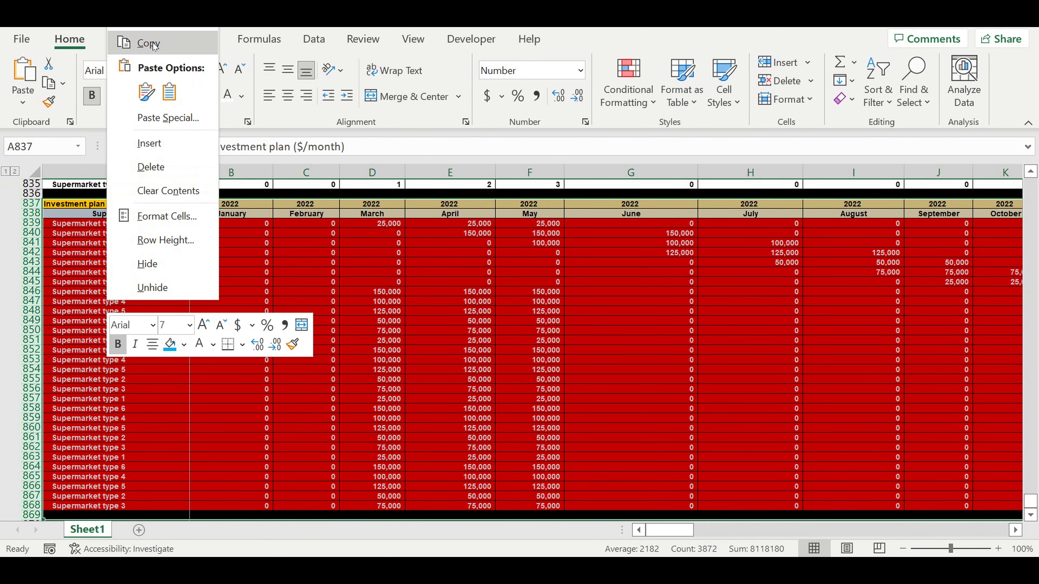
pyautogui.click(135, 43)
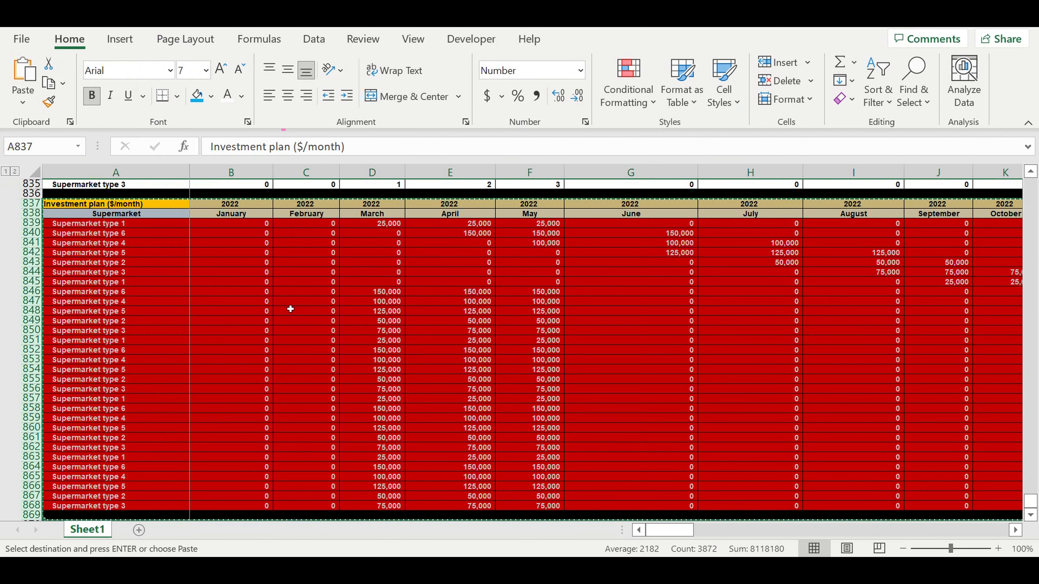
pyautogui.scroll(-4, 282, 319)
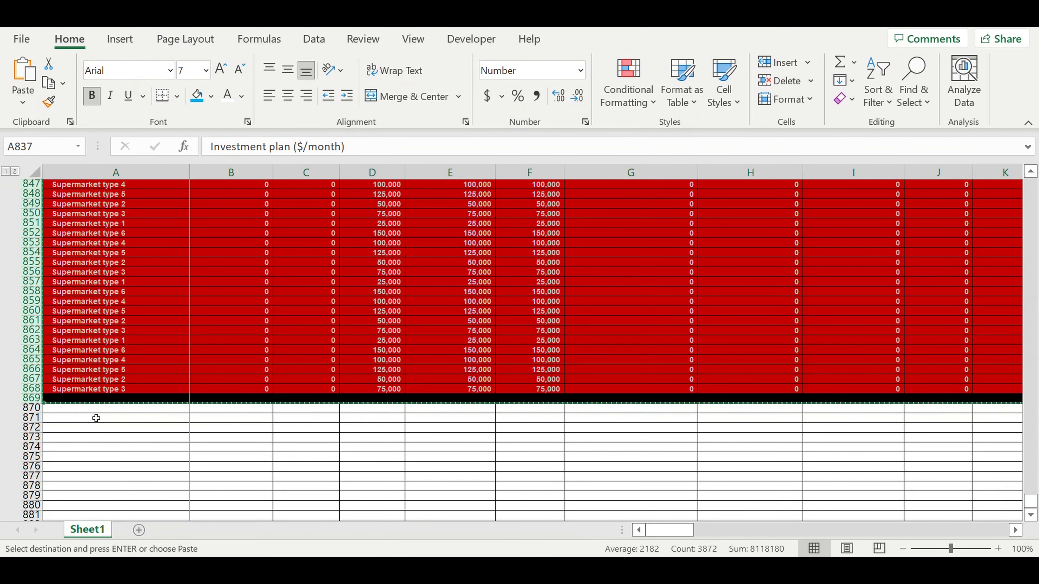
pyautogui.click(94, 408)
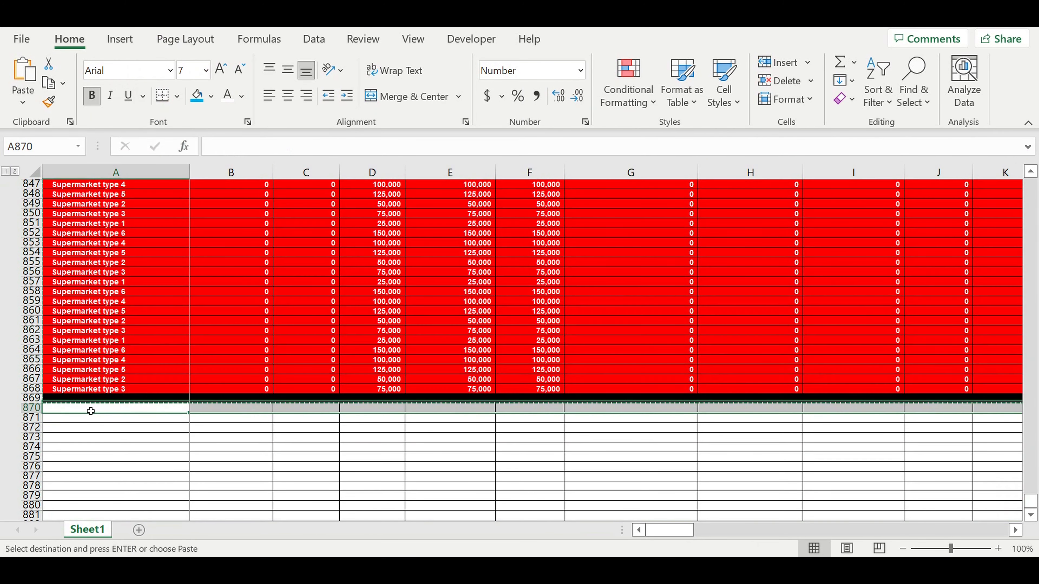
pyautogui.hotkey('ctrl', 'v')
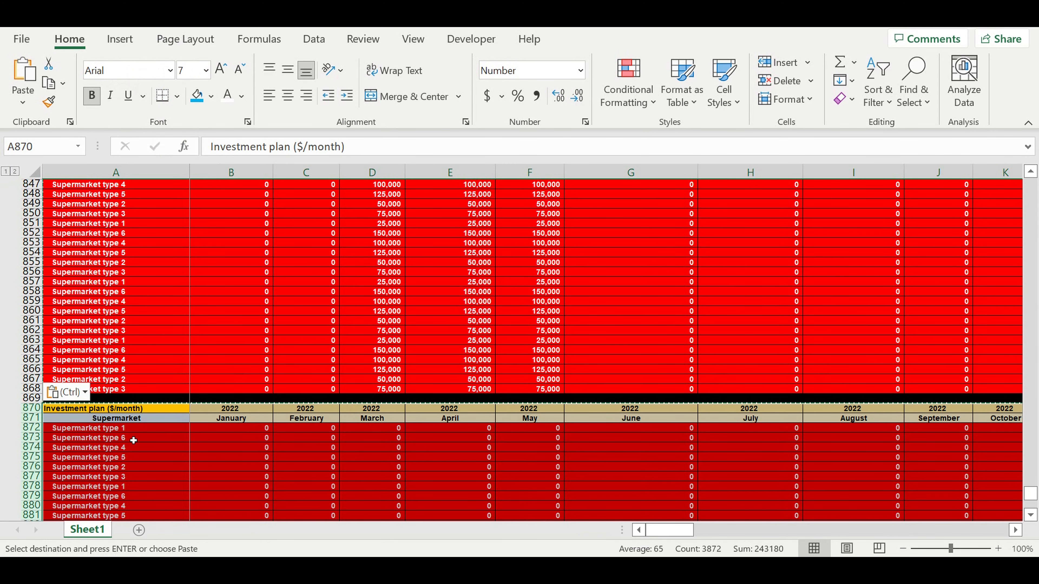
# - Retitle the pasted block's A870 header to 'Asset tax ($/month)'
pyautogui.click(135, 439)
pyautogui.click(92, 409)
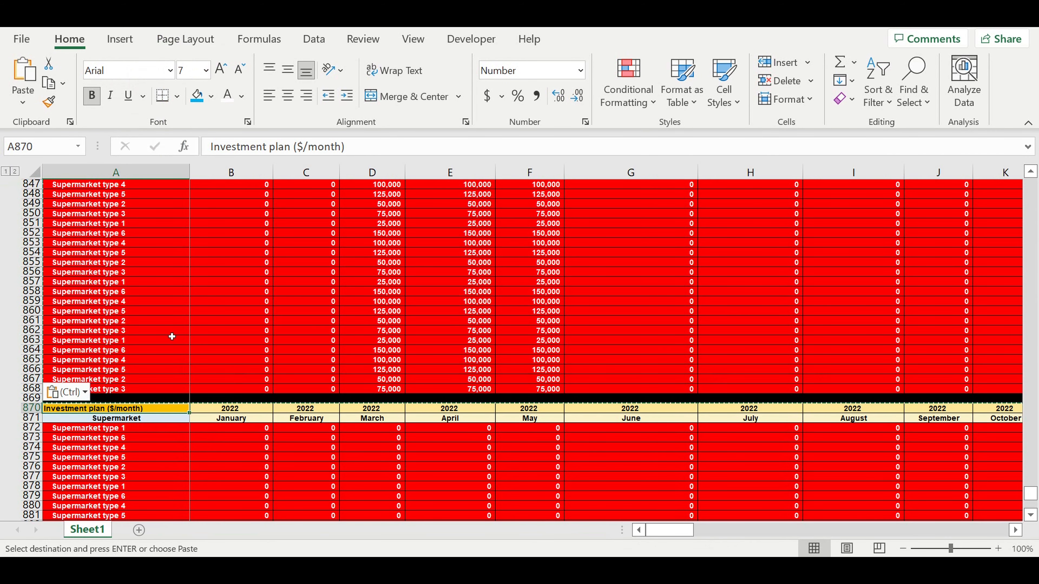
pyautogui.moveTo(291, 148); pyautogui.dragTo(182, 139)
pyautogui.write('A')
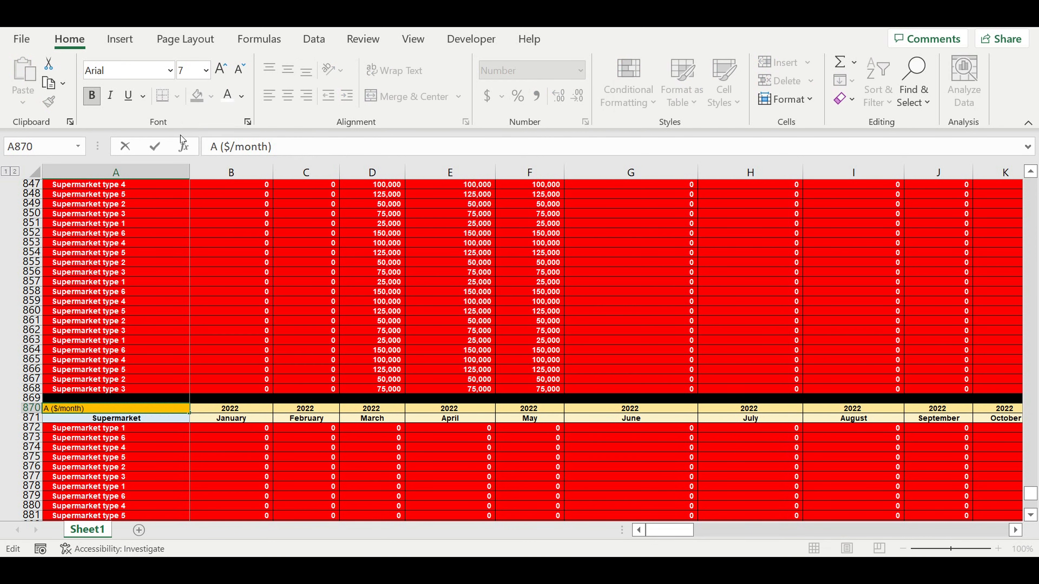
pyautogui.write('sset')
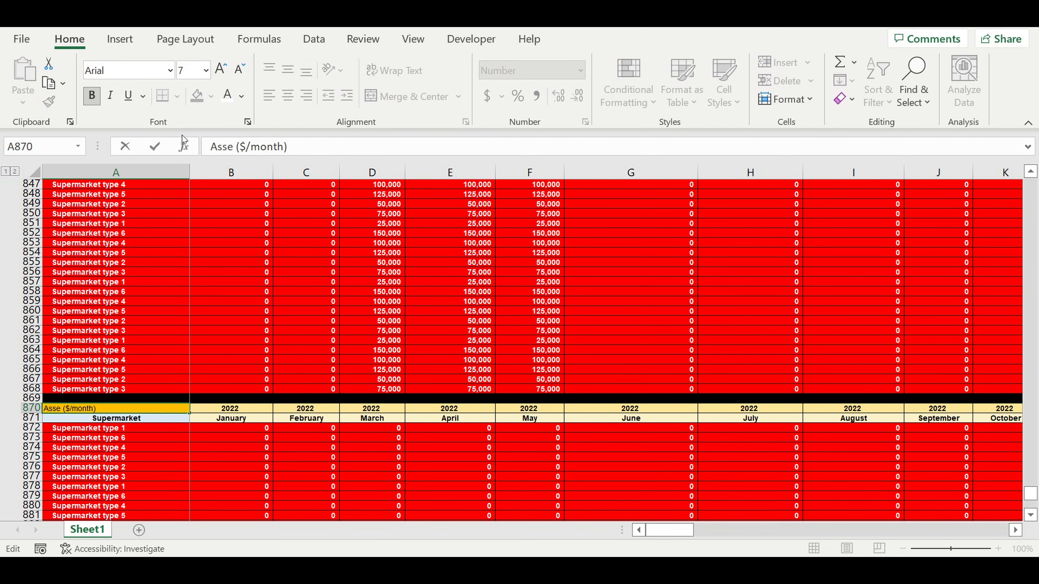
pyautogui.write(' ta')
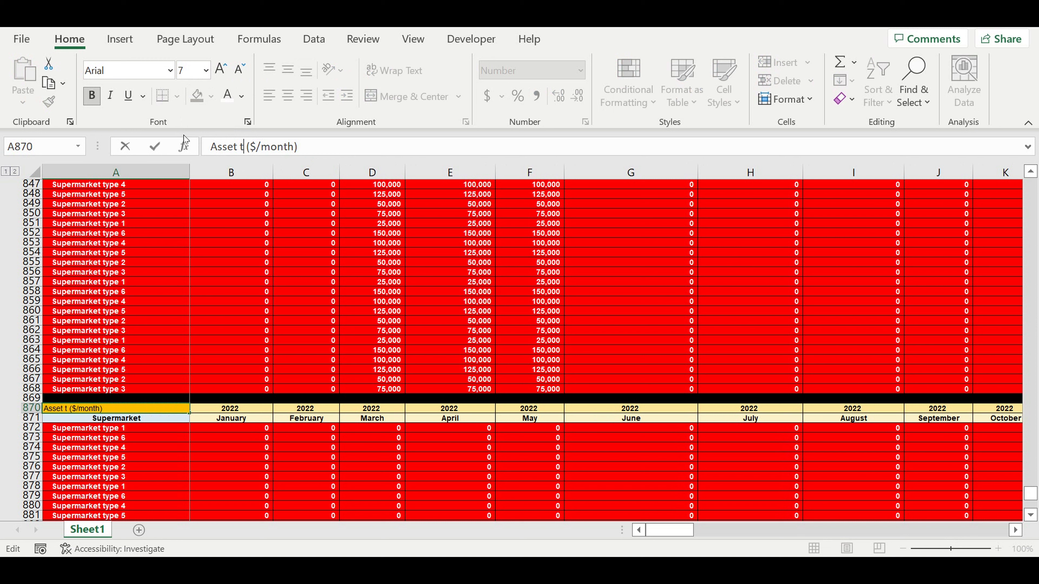
pyautogui.write('x ')
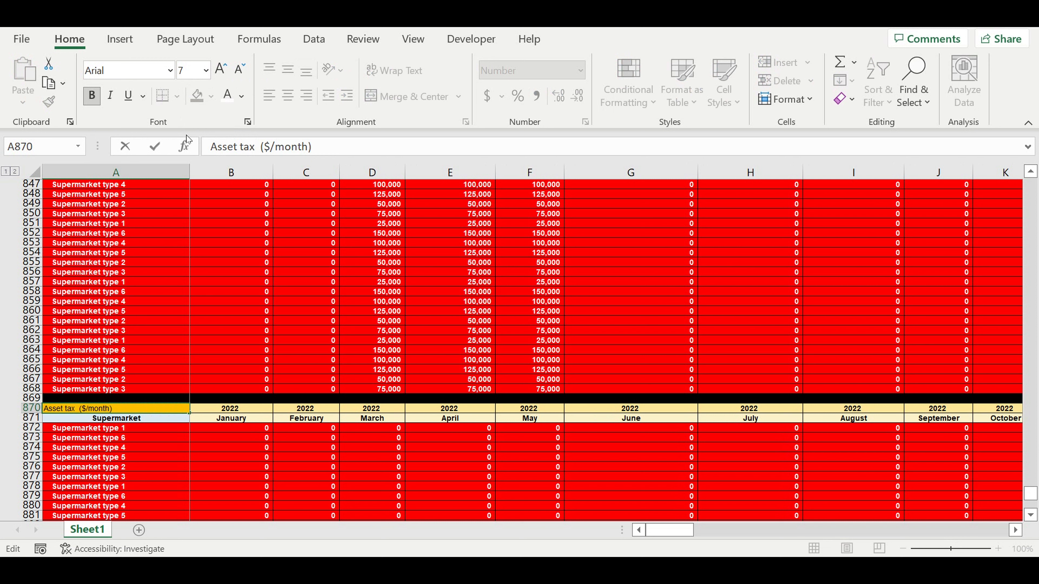
pyautogui.write('(')
pyautogui.press('BackSpace')
pyautogui.press('BackSpace')
pyautogui.press('Return')
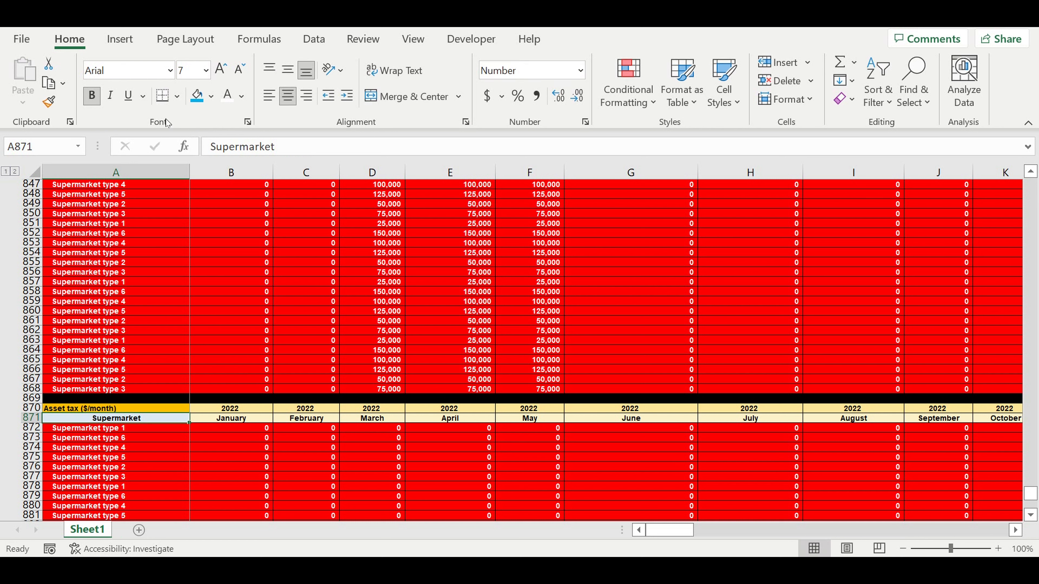
# - Give the A870 title a purple fill and white font
pyautogui.click(116, 409)
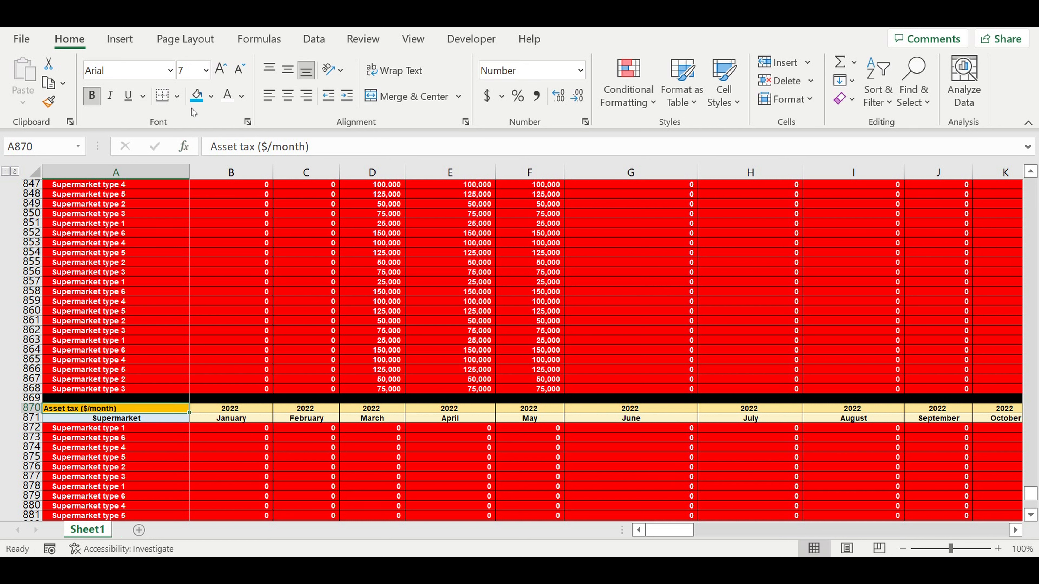
pyautogui.click(211, 96)
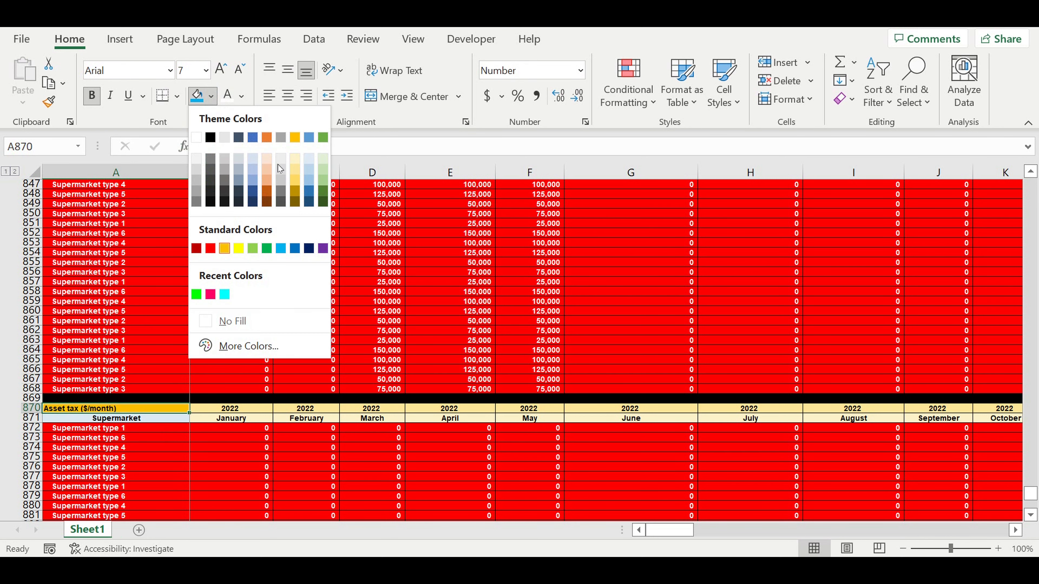
pyautogui.click(323, 248)
pyautogui.click(228, 96)
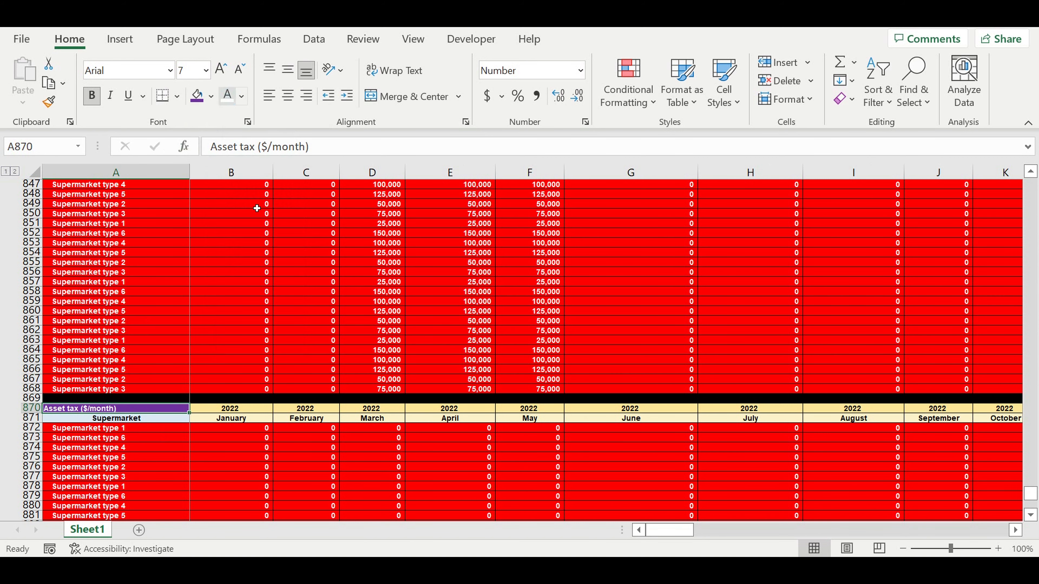
pyautogui.click(306, 448)
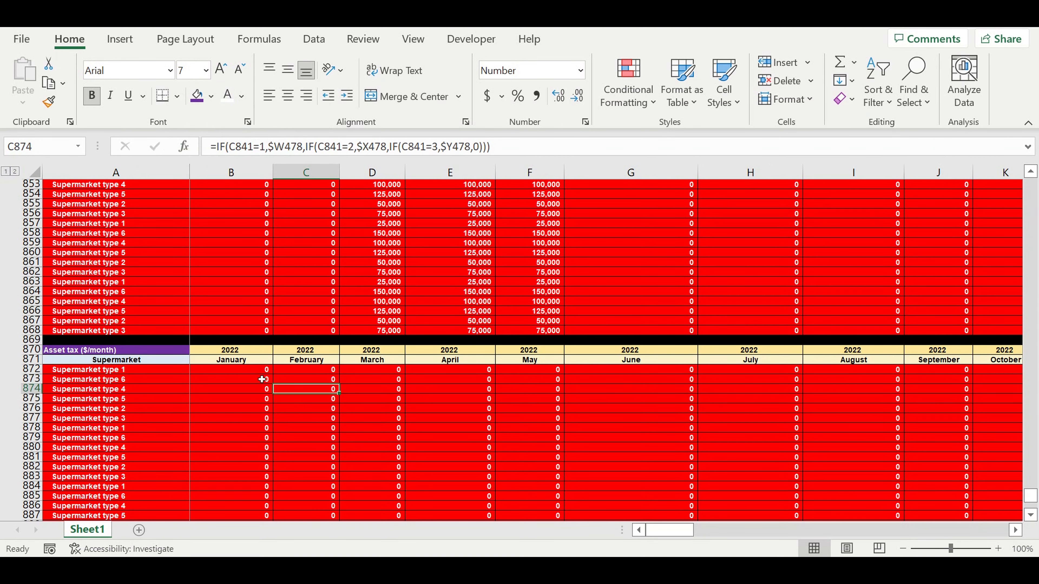
# - Start an =IF( formula in B872 and bring the Life cycle (0-1-2-3-0) block into view
pyautogui.click(248, 370)
pyautogui.write('=')
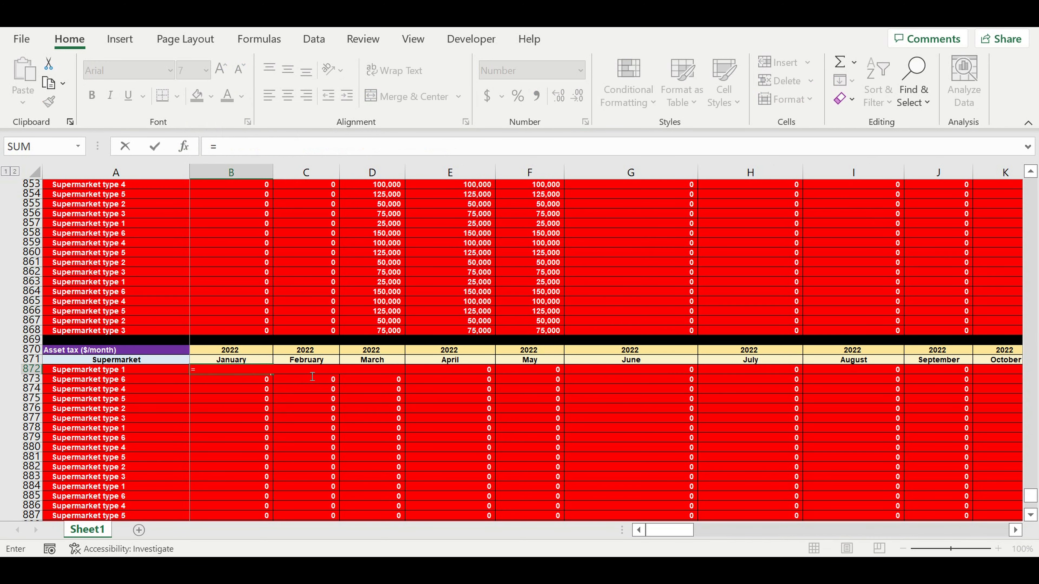
pyautogui.write('if')
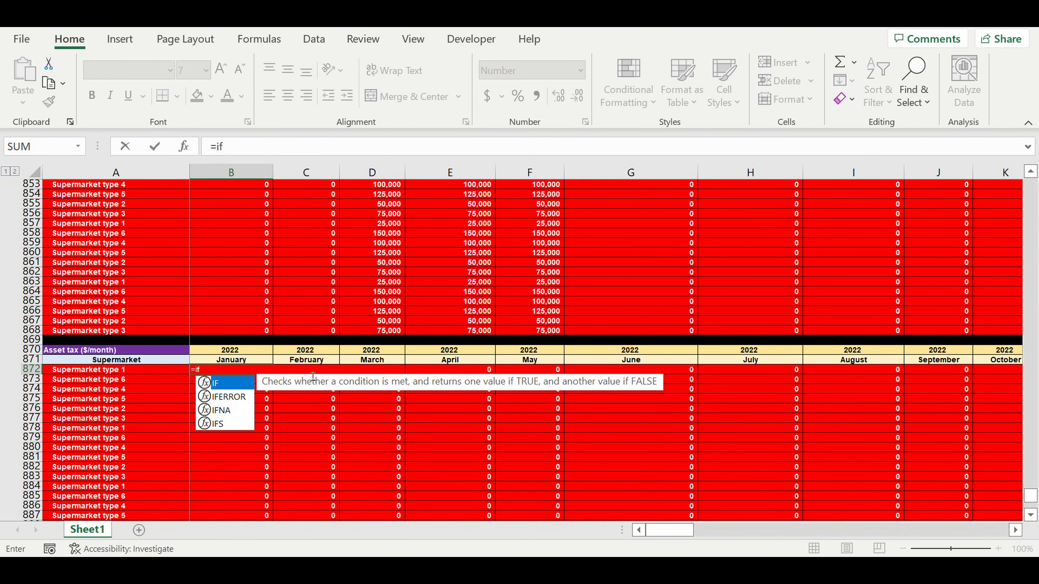
pyautogui.write('(')
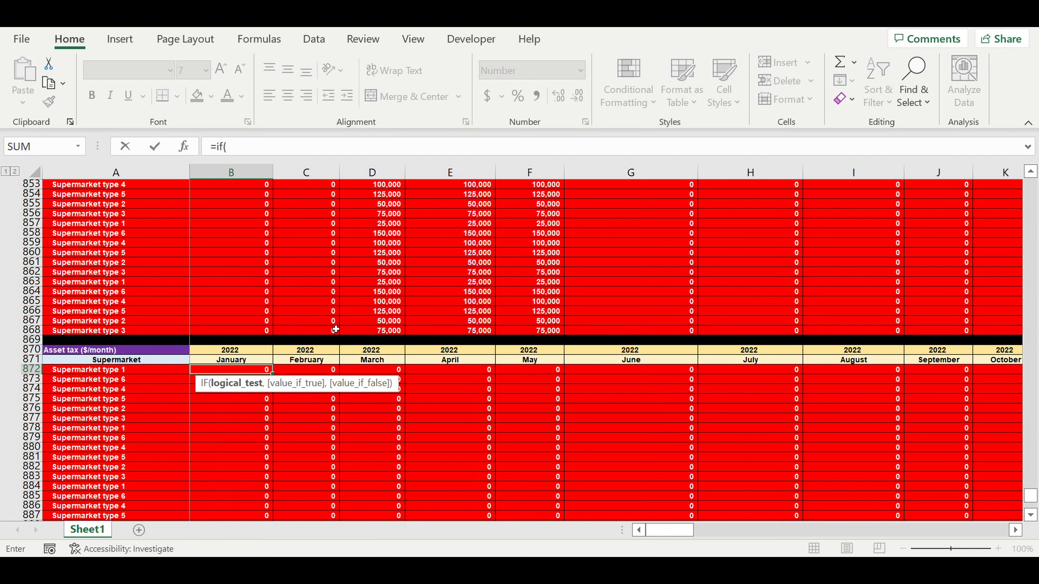
pyautogui.scroll(4, 335, 329)
pyautogui.scroll(9, 334, 323)
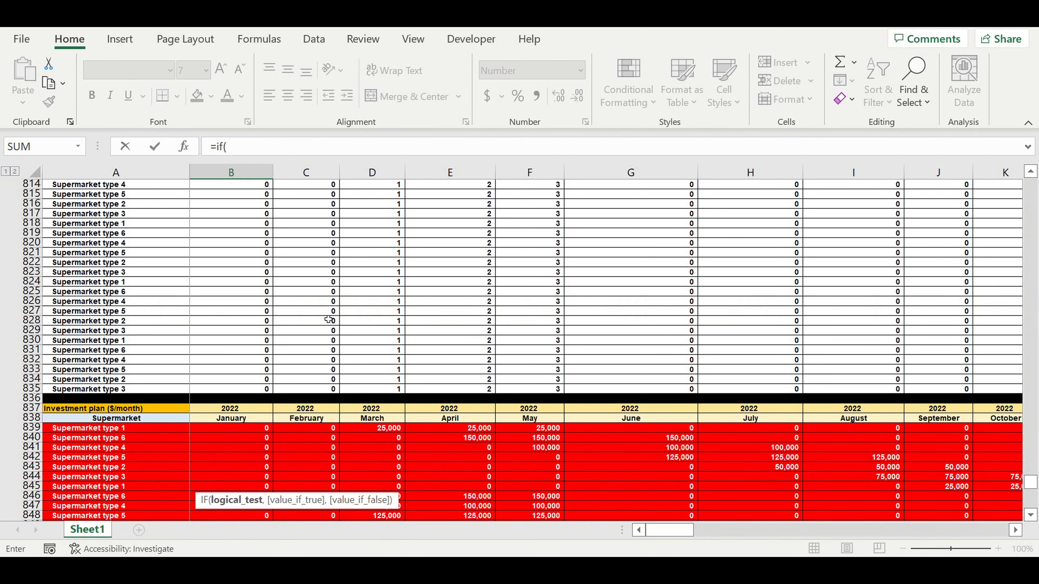
pyautogui.scroll(6, 329, 319)
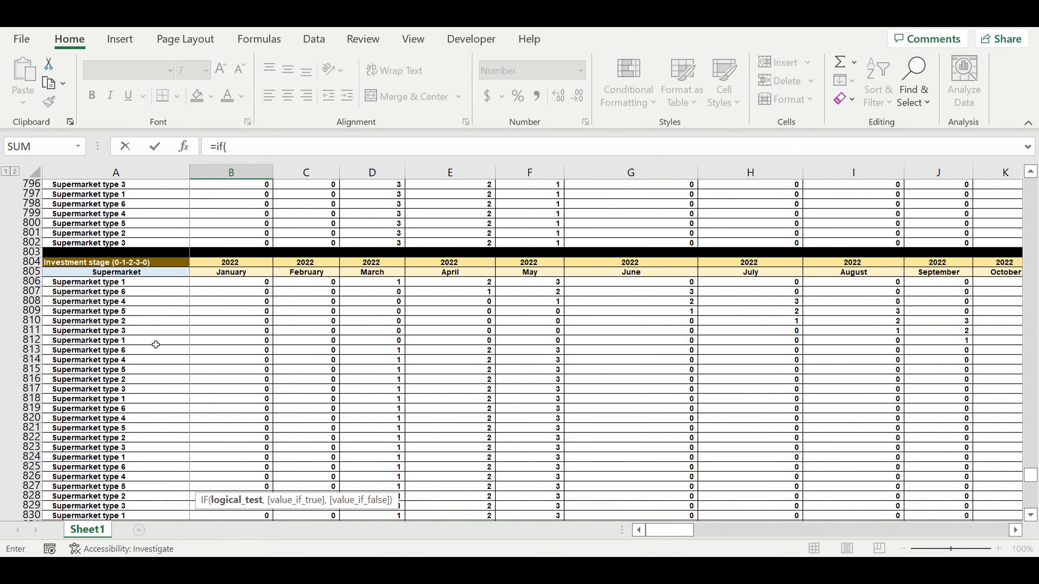
pyautogui.scroll(4, 188, 317)
pyautogui.scroll(7, 189, 317)
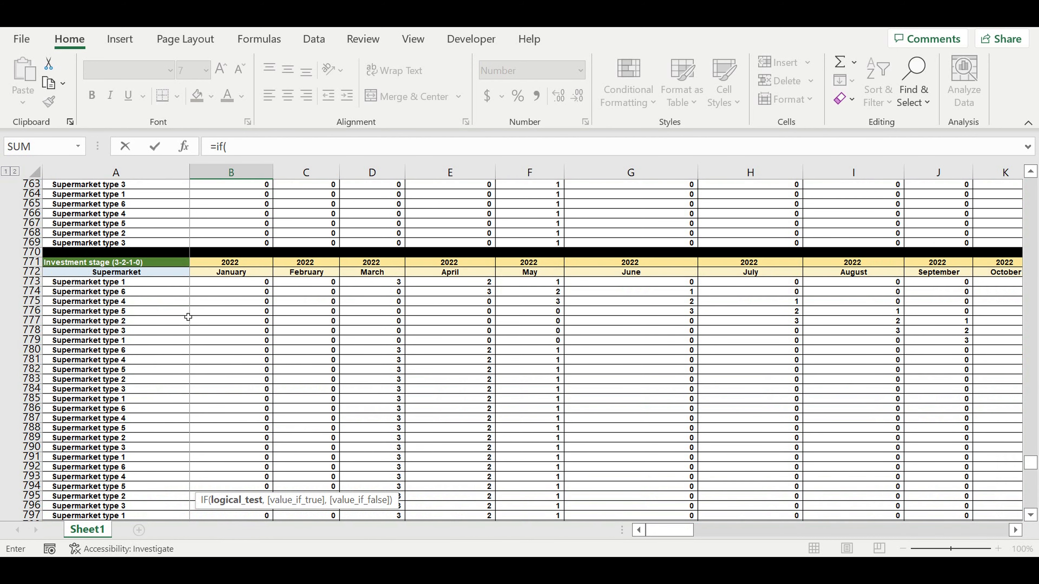
pyautogui.scroll(8, 188, 316)
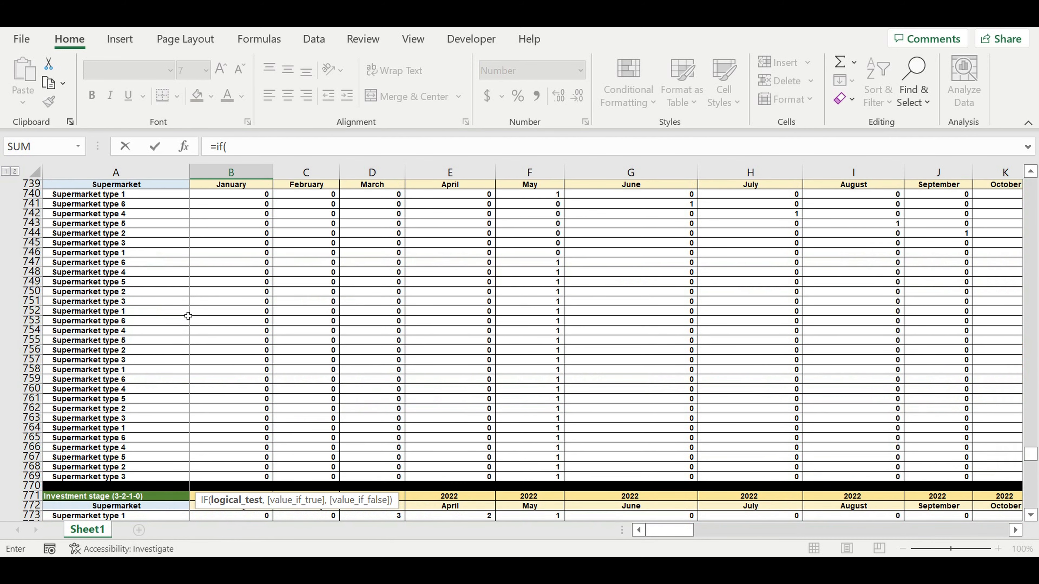
pyautogui.scroll(8, 188, 316)
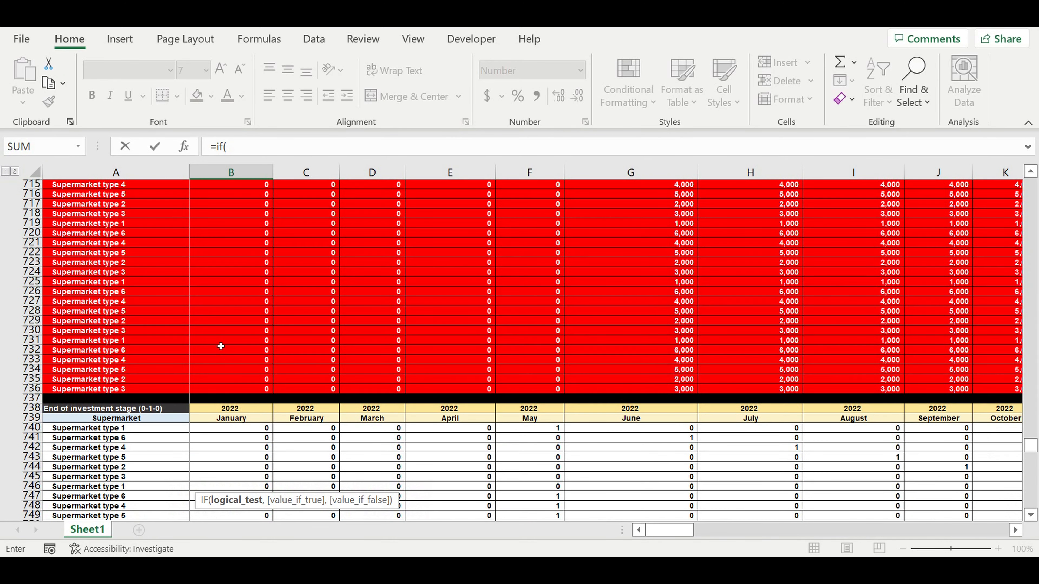
pyautogui.scroll(8, 220, 344)
pyautogui.scroll(12, 215, 337)
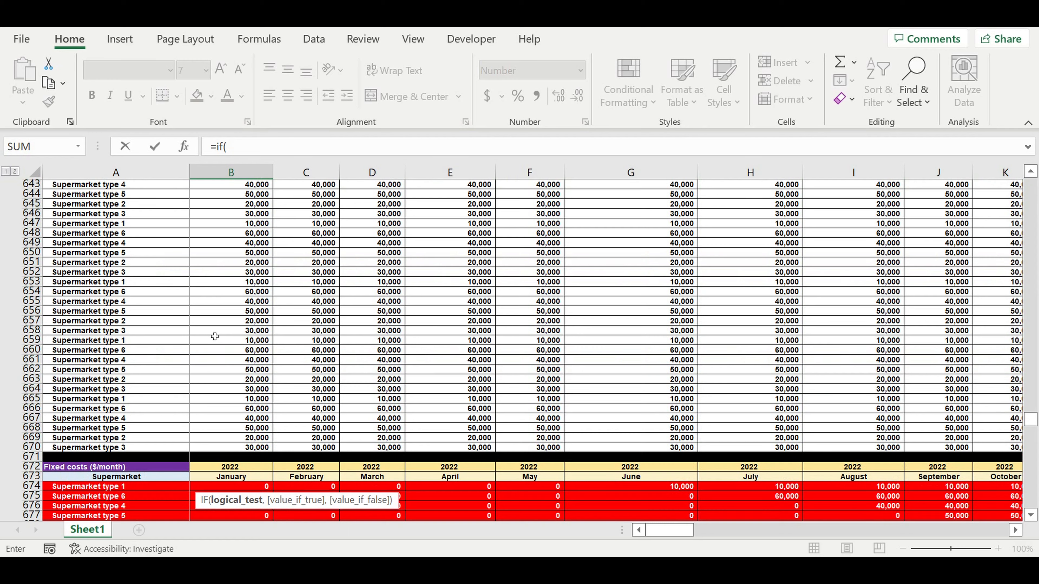
pyautogui.scroll(8, 215, 336)
pyautogui.scroll(5, 214, 336)
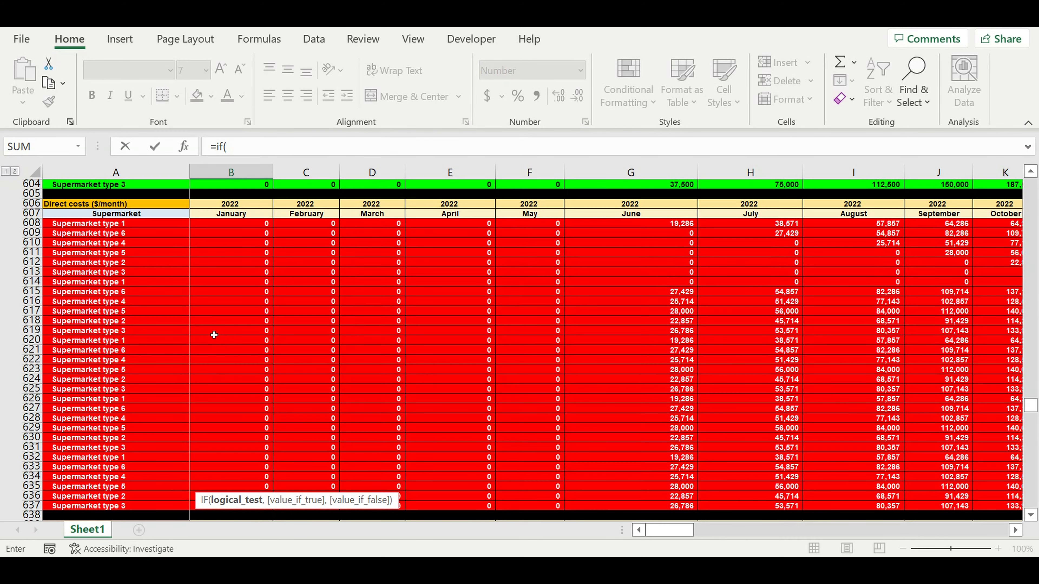
pyautogui.scroll(8, 214, 335)
pyautogui.scroll(20, 214, 335)
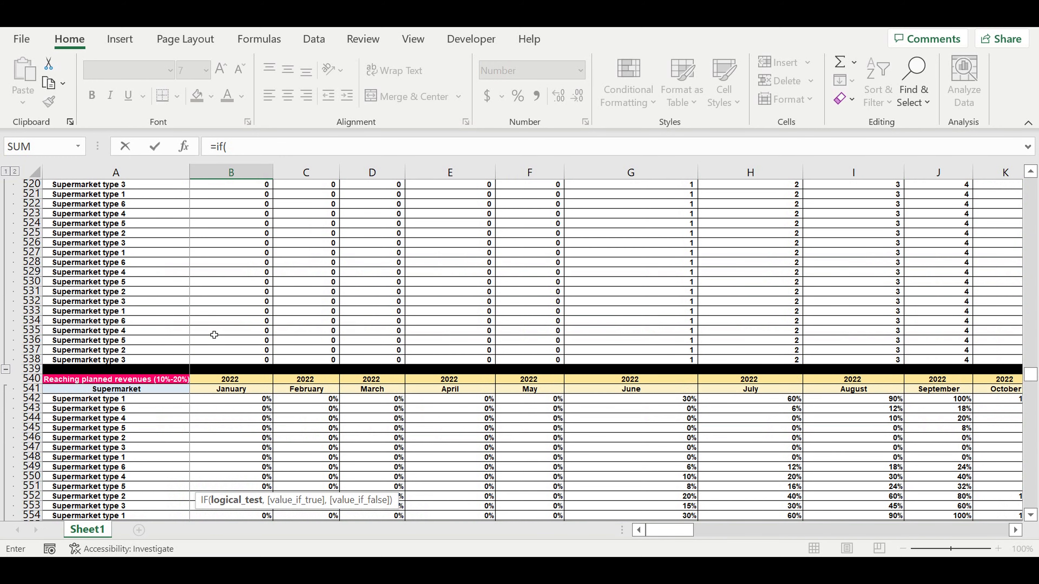
pyautogui.scroll(4, 214, 335)
pyautogui.scroll(2, 214, 335)
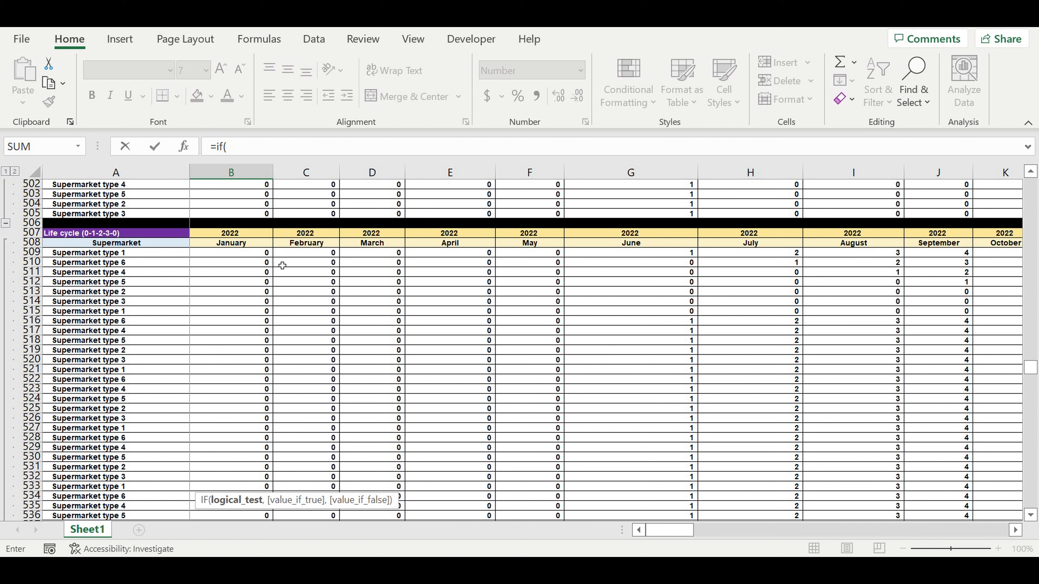
pyautogui.moveTo(674, 534); pyautogui.dragTo(686, 532)
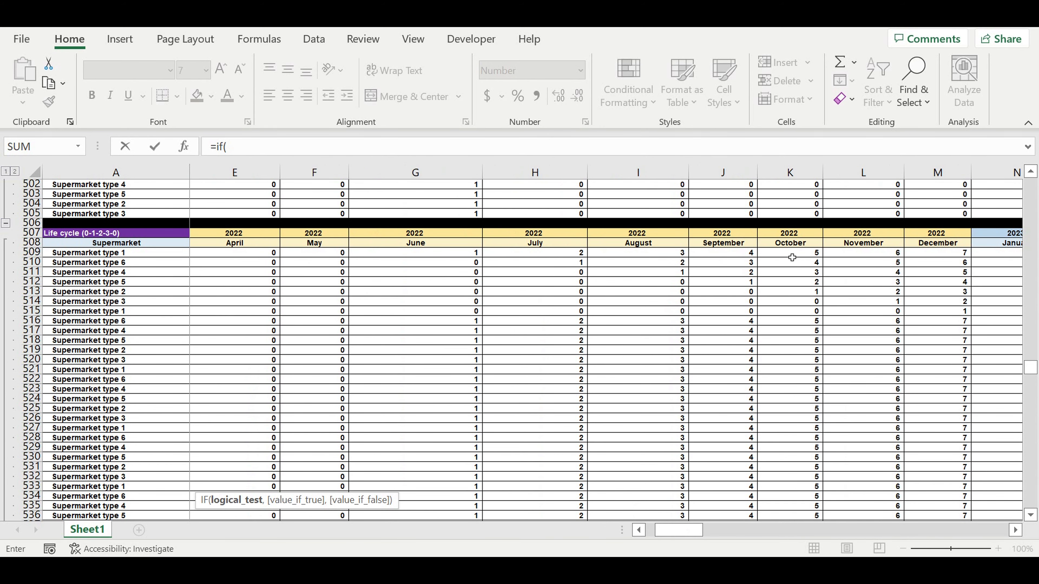
pyautogui.moveTo(674, 532); pyautogui.dragTo(586, 523)
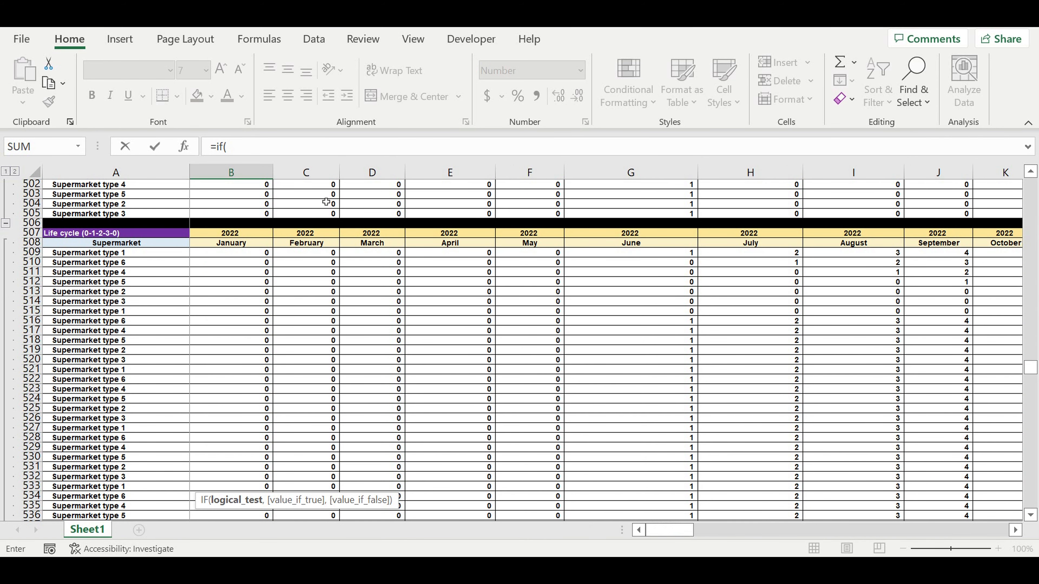
# - Build the IF condition B509>0 and point the true result at AS443
pyautogui.click(246, 154)
pyautogui.click(214, 256)
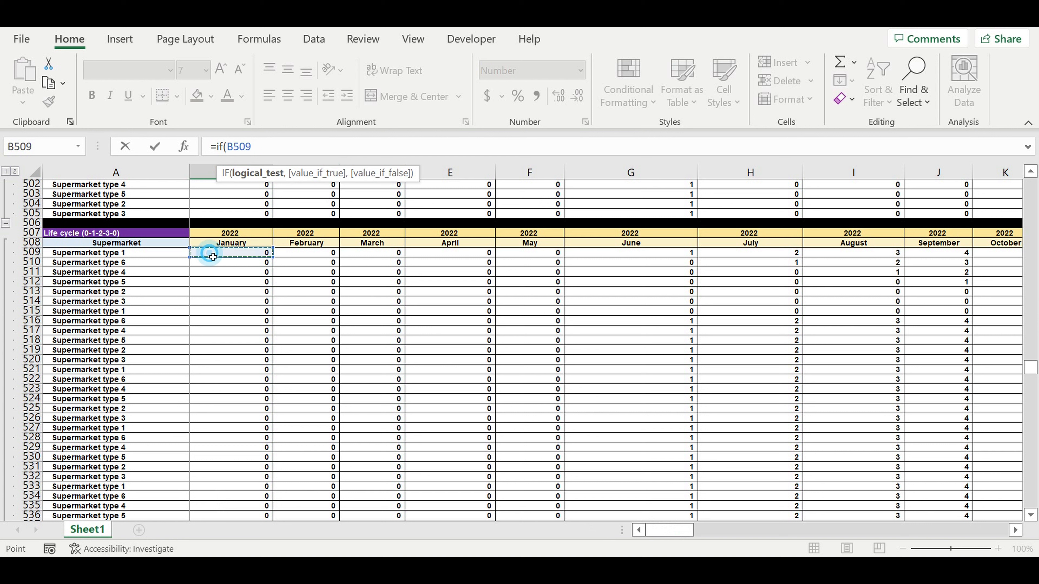
pyautogui.write('>')
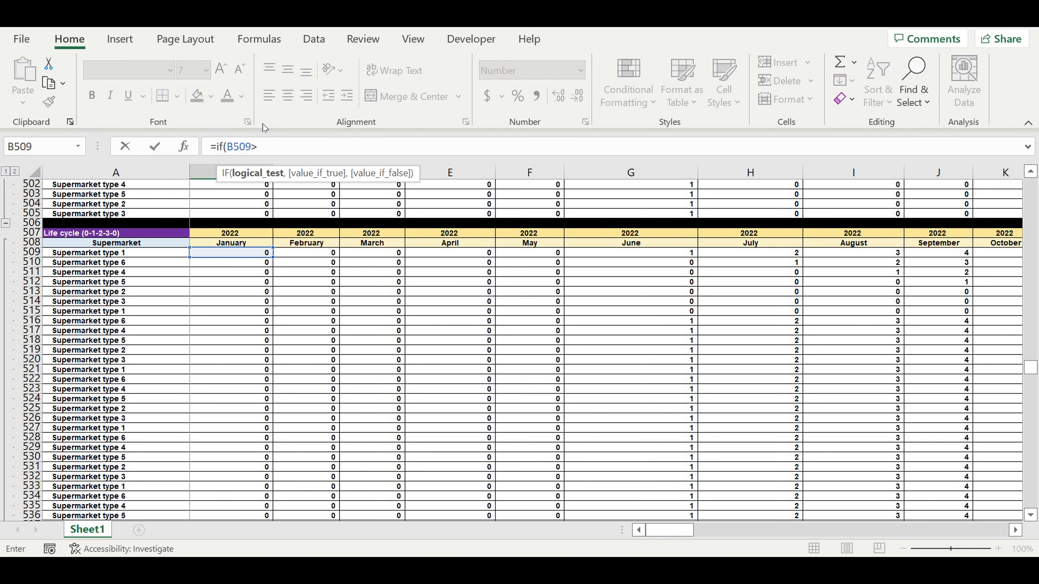
pyautogui.write('0,')
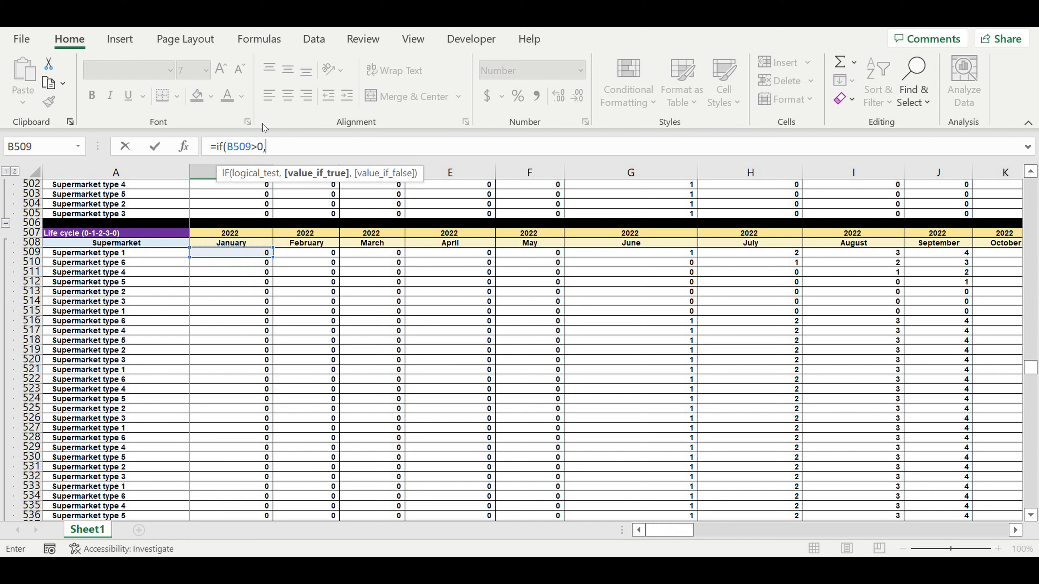
pyautogui.moveTo(1032, 367)
pyautogui.mouseDown()
pyautogui.moveTo(1033, 326)
pyautogui.moveTo(1031, 351)
pyautogui.mouseUp()
pyautogui.moveTo(670, 530); pyautogui.dragTo(859, 530)
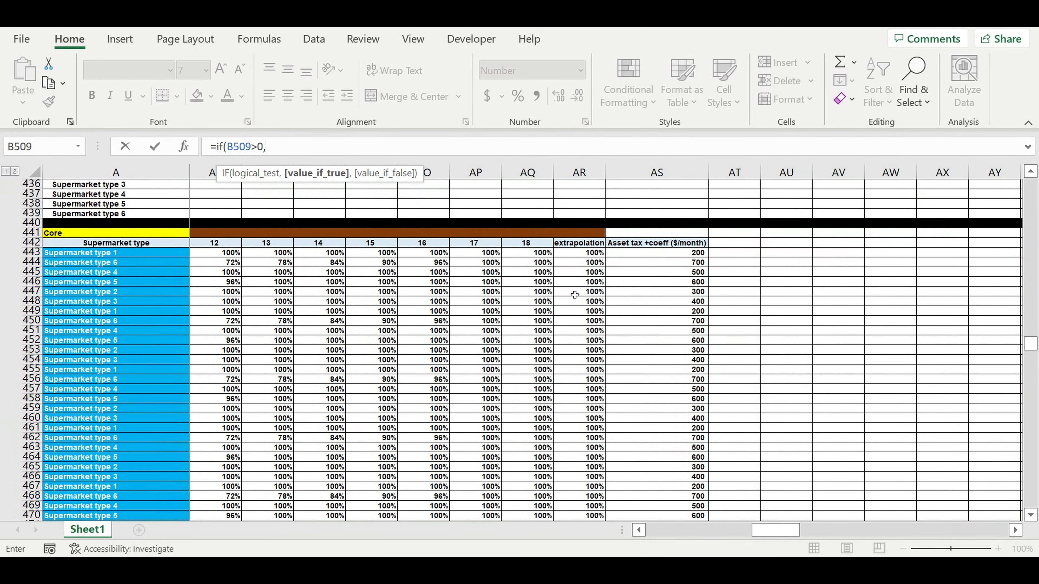
pyautogui.click(677, 257)
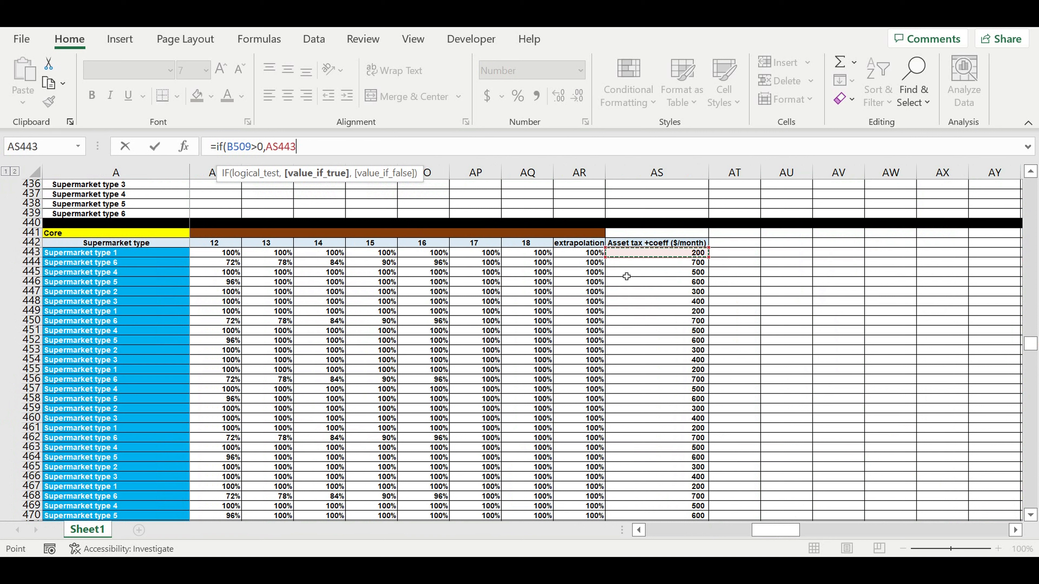
# - Anchor the reference as $AS443, add the 0 fallback and confirm =IF(B509>0,$AS443,0)
pyautogui.moveTo(267, 147); pyautogui.dragTo(314, 136)
pyautogui.press('Left')
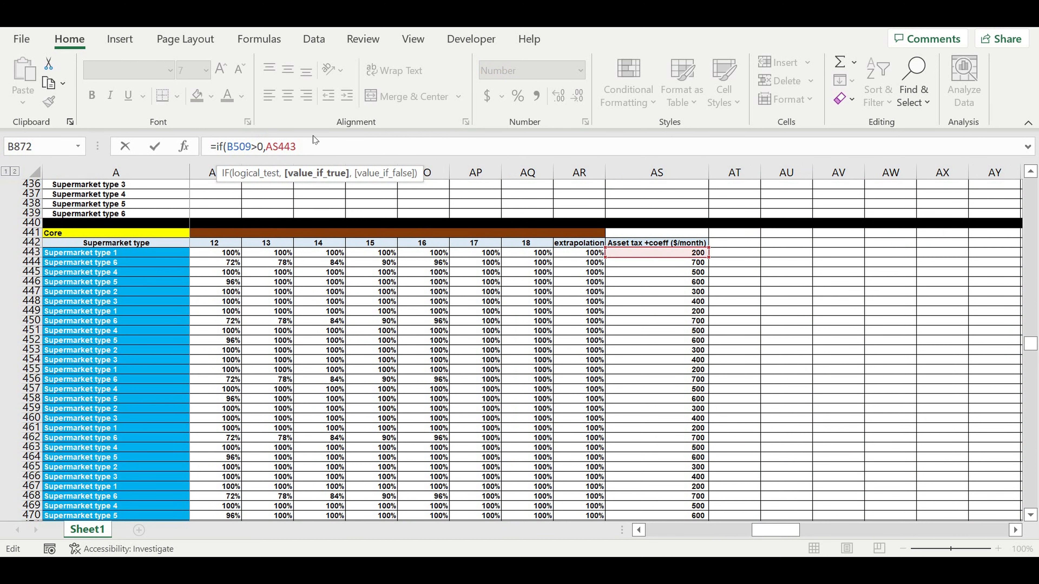
pyautogui.write('$')
pyautogui.click(325, 155)
pyautogui.write(',0)')
pyautogui.hotkey('ctrl', 'Return')
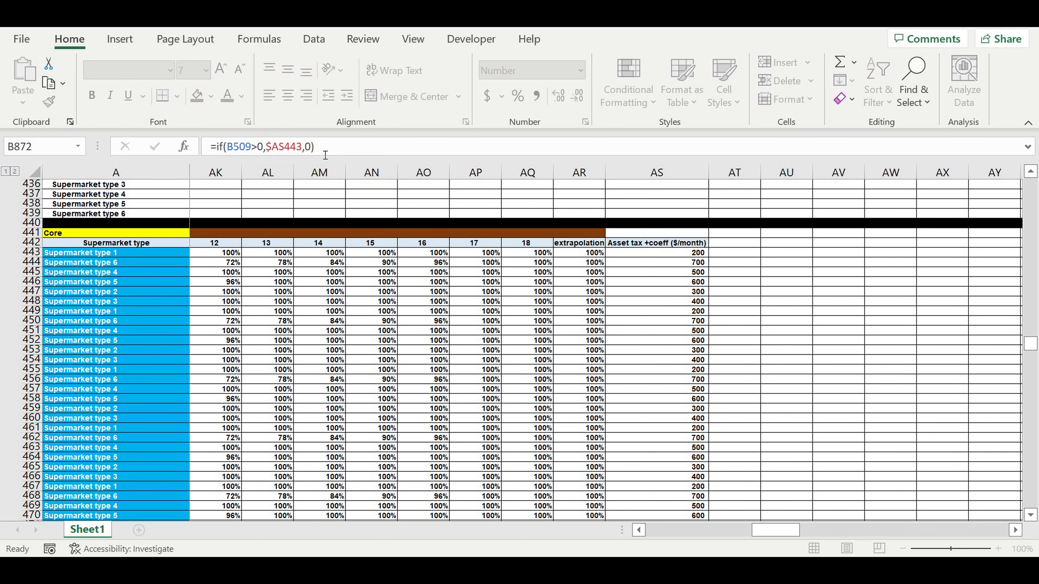
pyautogui.press('Return')
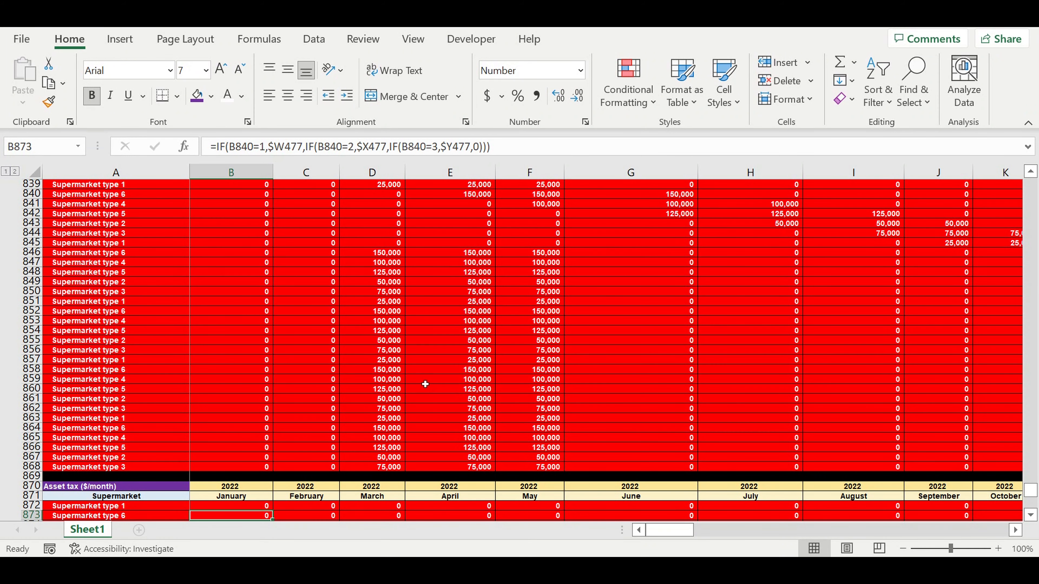
# - Fill the B872 IF formula across and down to DQ901, through December 2031
pyautogui.scroll(-3, 425, 384)
pyautogui.scroll(-3, 354, 408)
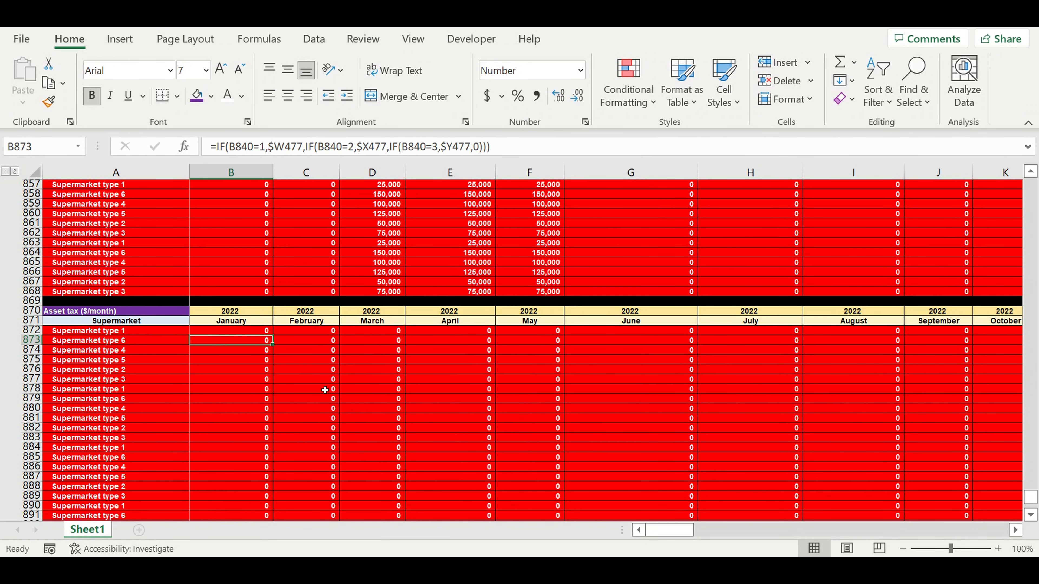
pyautogui.click(242, 331)
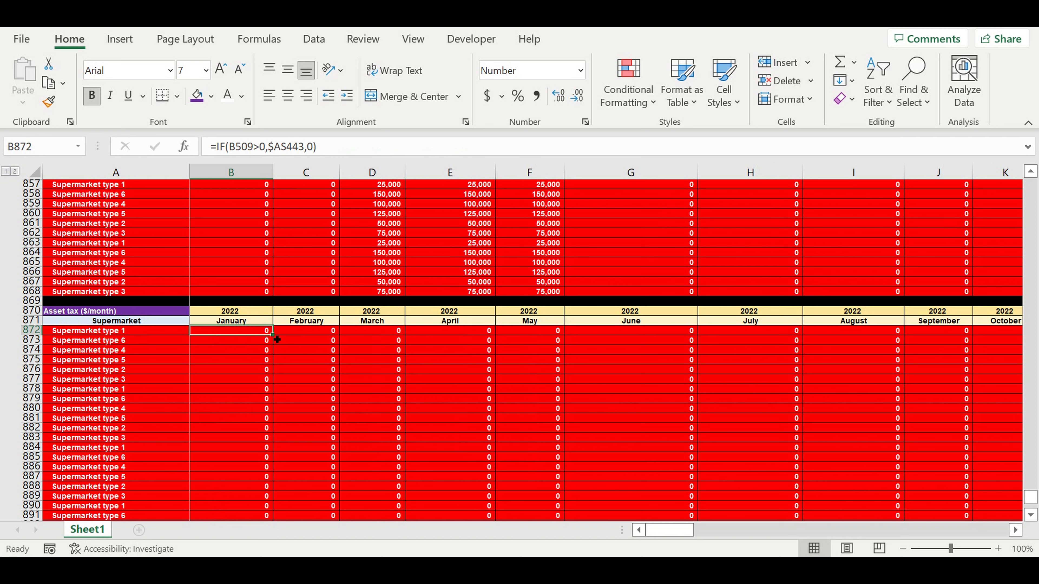
pyautogui.moveTo(276, 341); pyautogui.dragTo(500, 319)
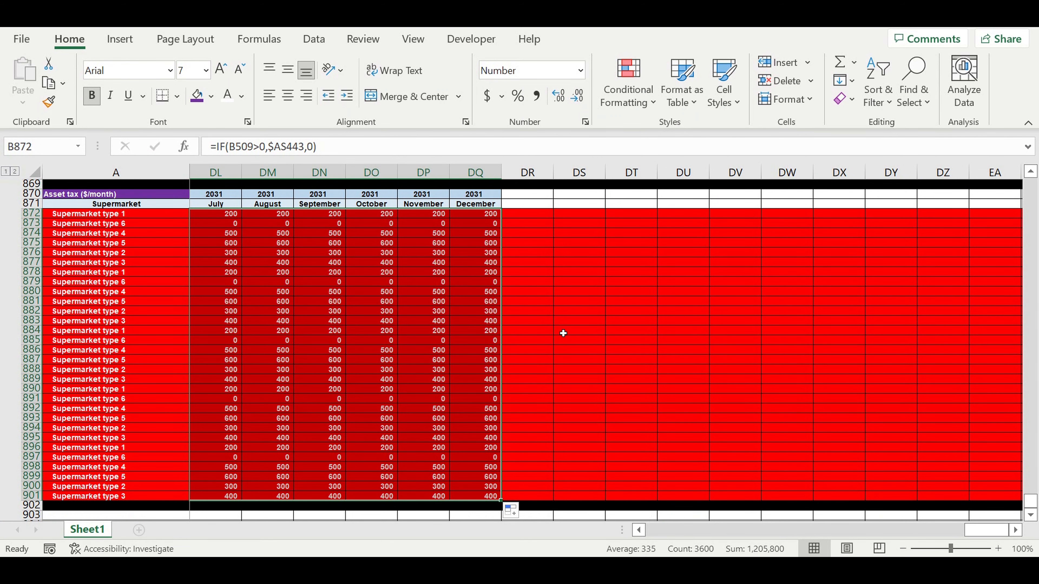
pyautogui.click(563, 333)
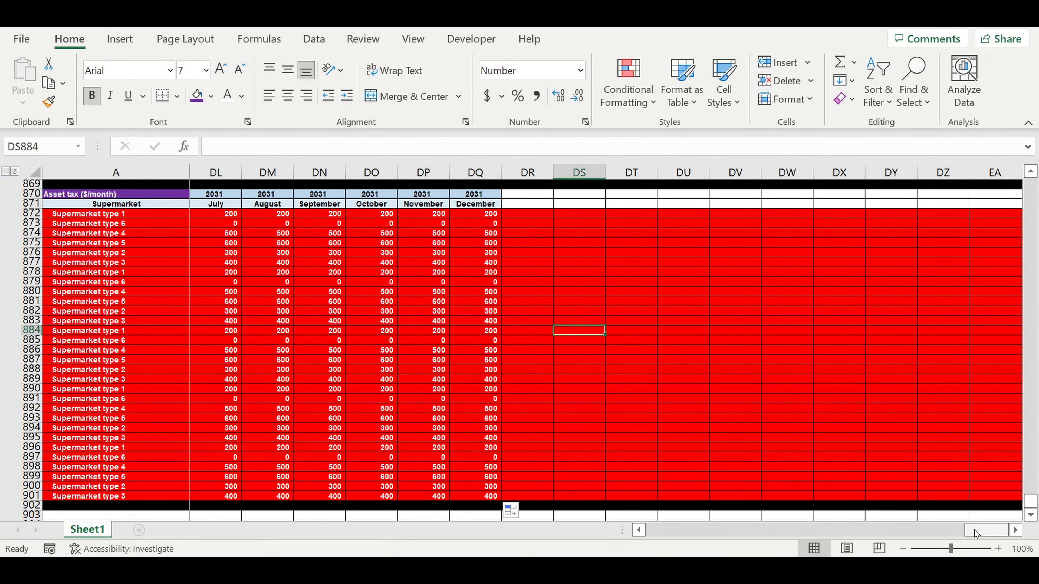
# - Scroll back up to the supermarket parameters table showing the June start months
pyautogui.moveTo(974, 530); pyautogui.dragTo(679, 529)
pyautogui.moveTo(582, 531); pyautogui.dragTo(577, 531)
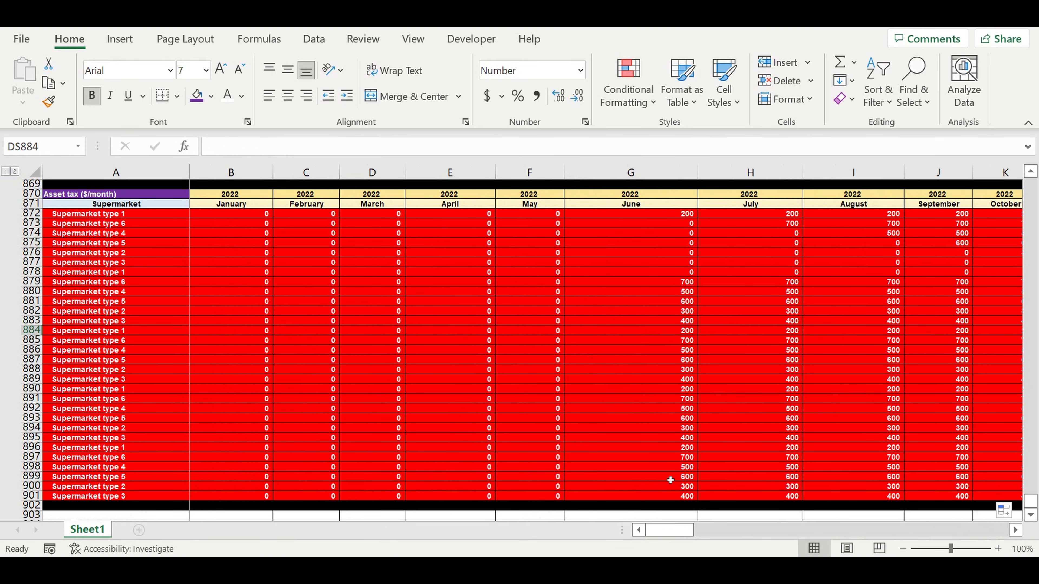
pyautogui.scroll(1, 731, 384)
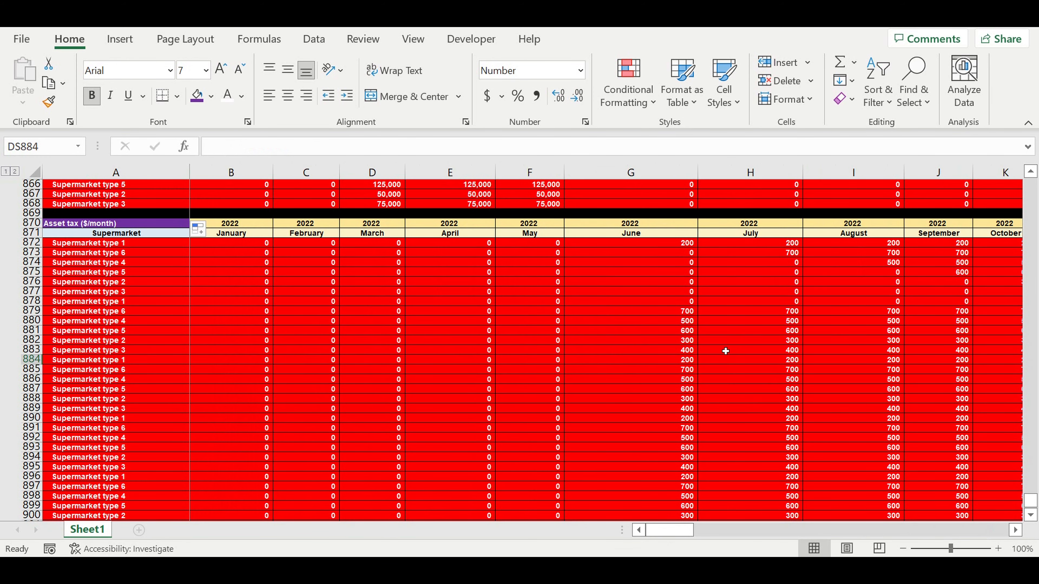
pyautogui.scroll(3, 712, 354)
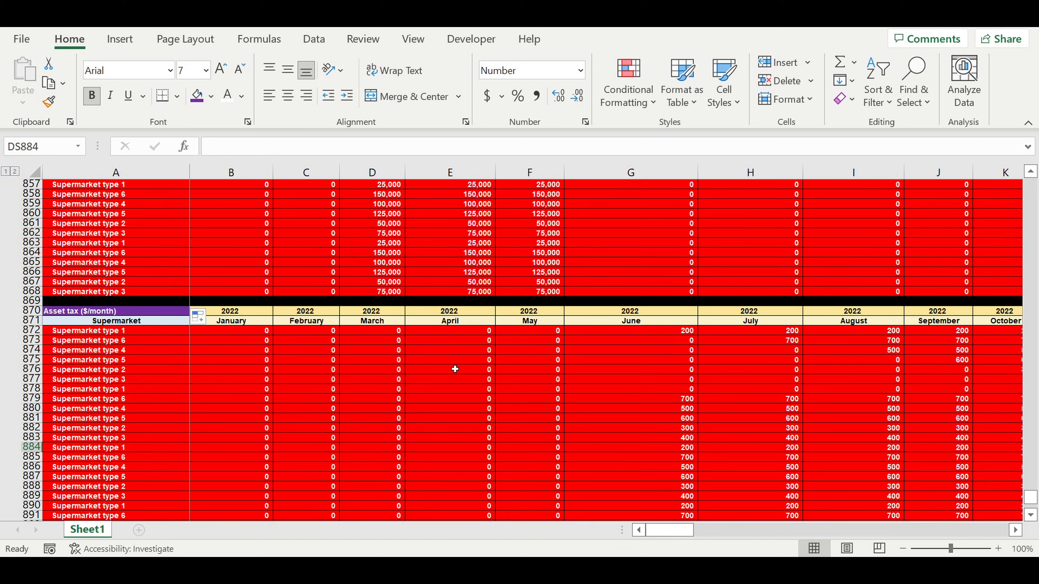
pyautogui.scroll(4, 543, 350)
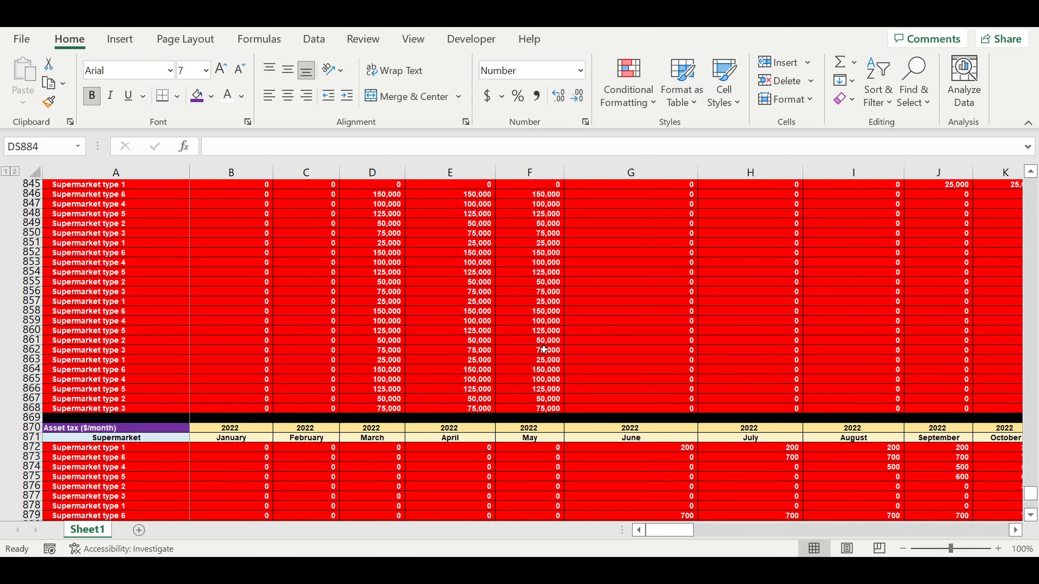
pyautogui.scroll(4, 543, 350)
pyautogui.scroll(1, 542, 345)
pyautogui.moveTo(1032, 490); pyautogui.dragTo(990, 333)
pyautogui.scroll(-4, 520, 415)
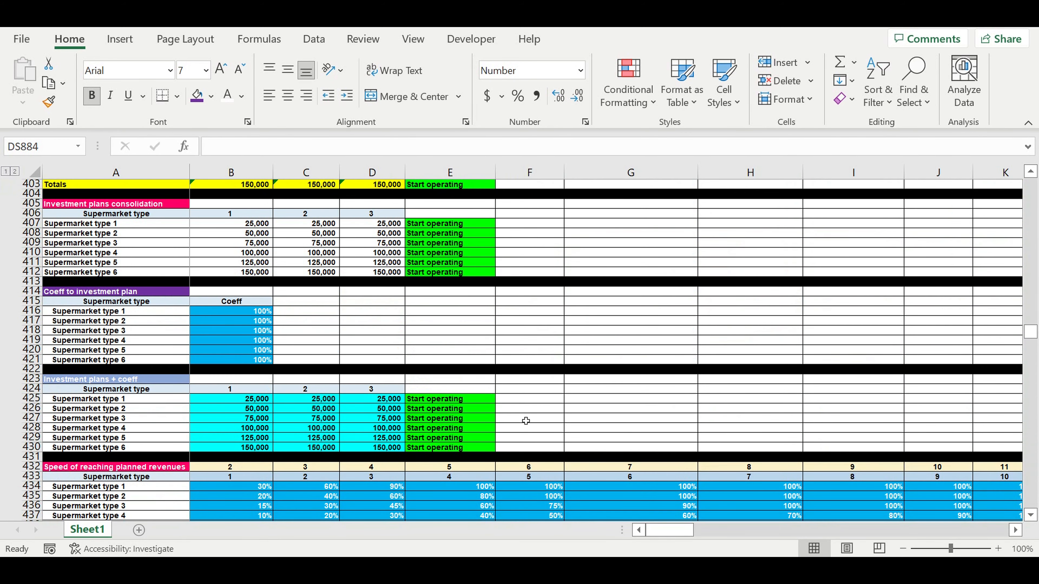
pyautogui.scroll(-16, 527, 420)
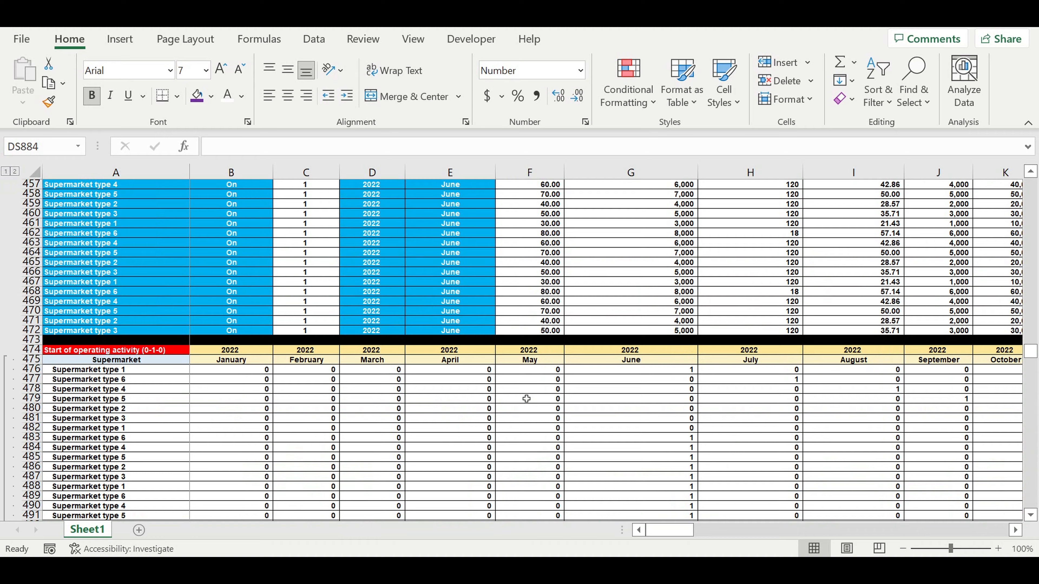
pyautogui.scroll(2, 529, 392)
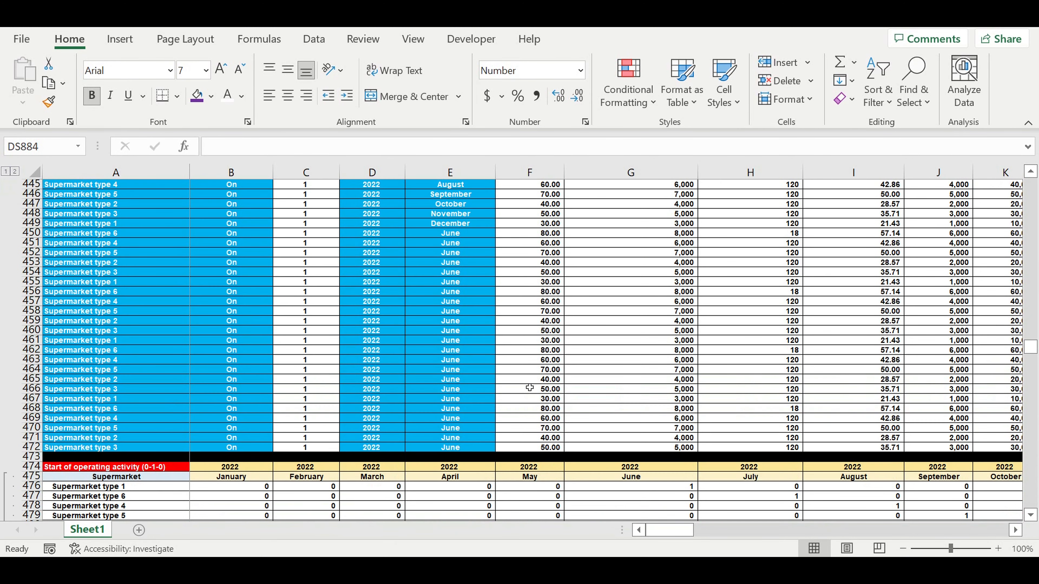
pyautogui.scroll(1, 500, 331)
# - Change E443's start month to September and paste it into E444:E472
pyautogui.click(456, 198)
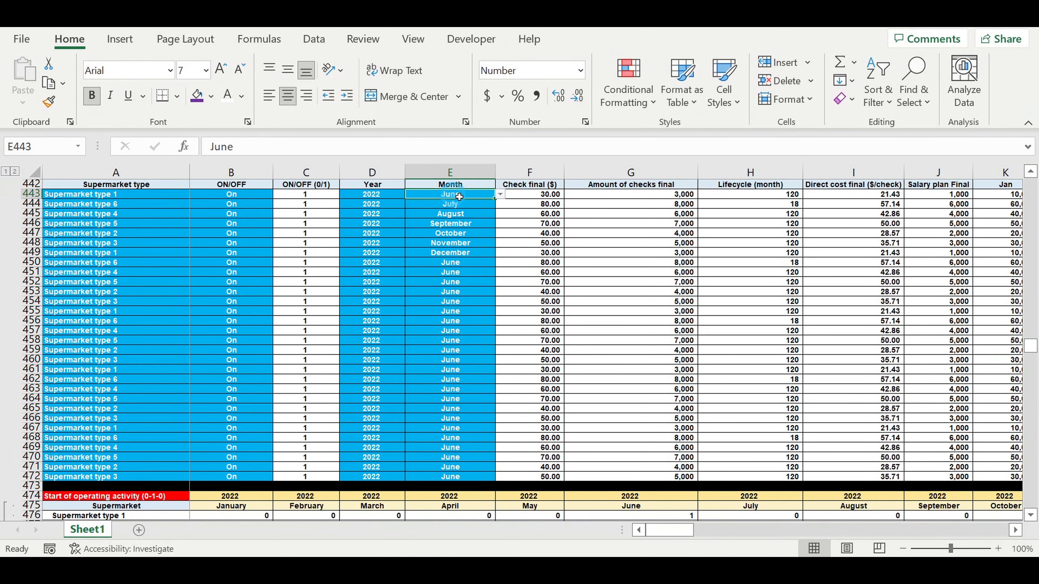
pyautogui.click(500, 195)
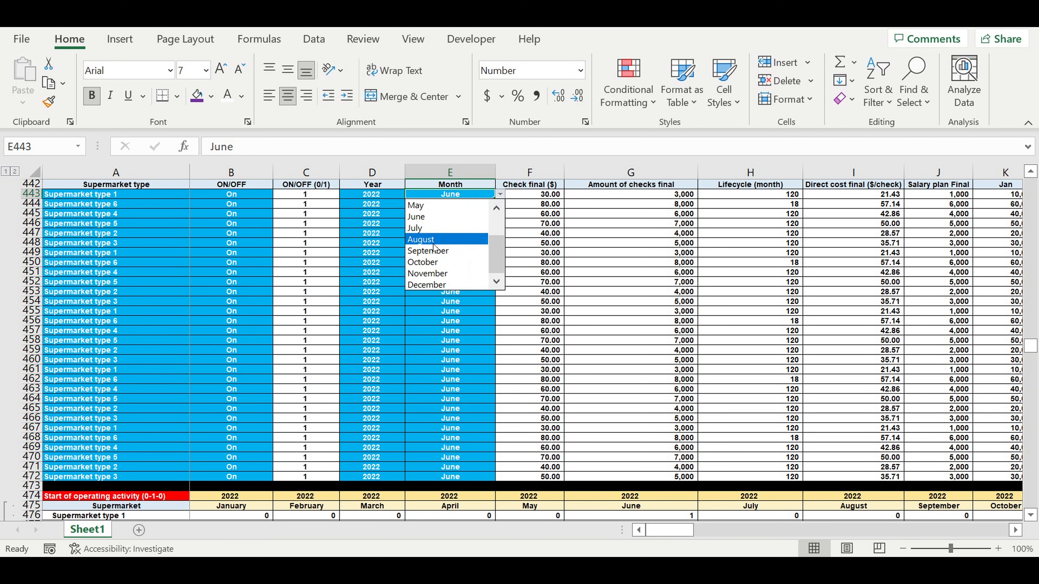
pyautogui.click(430, 250)
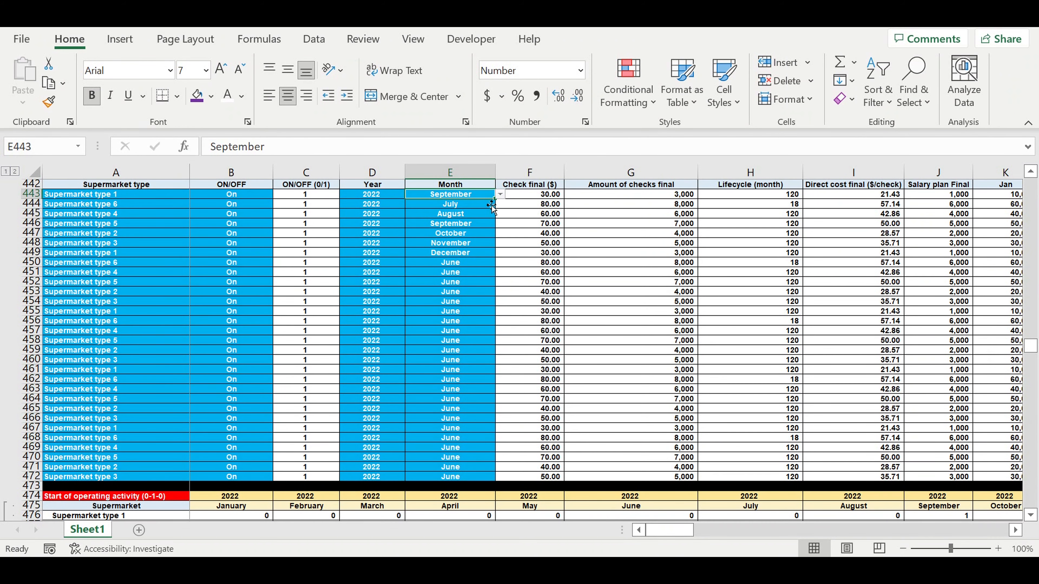
pyautogui.hotkey('ctrl', 'c')
pyautogui.moveTo(452, 206); pyautogui.dragTo(434, 477)
pyautogui.hotkey('ctrl', 'v')
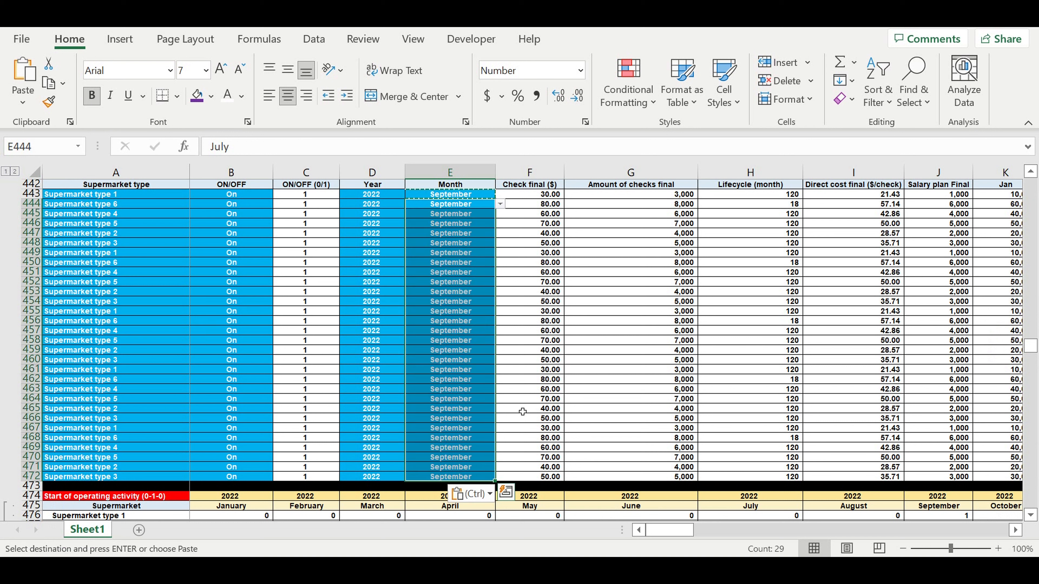
# - Review a supermarket's checks-amount formula and the September start-of-operations flags
pyautogui.click(527, 379)
pyautogui.click(575, 371)
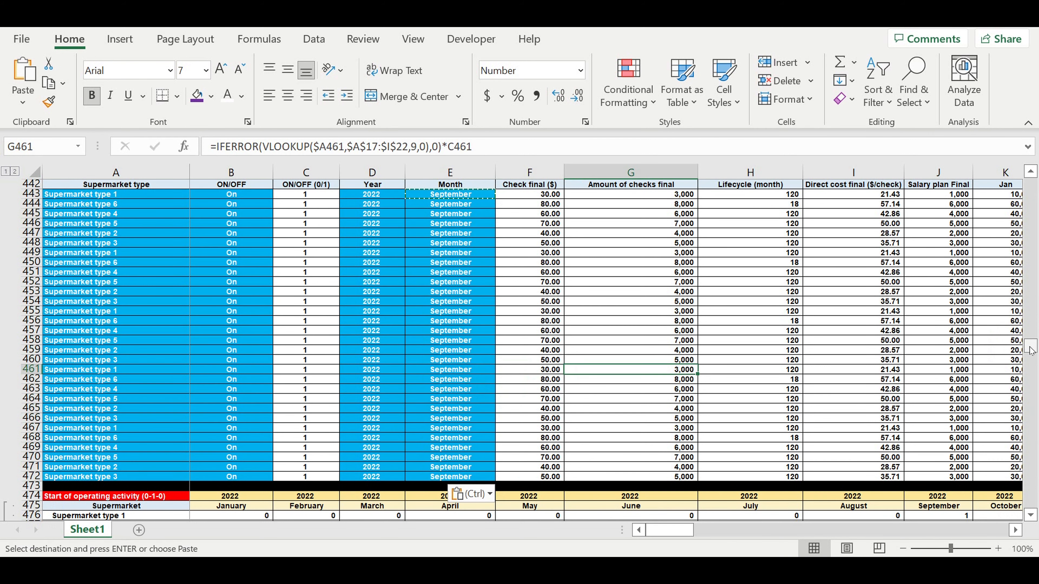
pyautogui.scroll(-13, 714, 353)
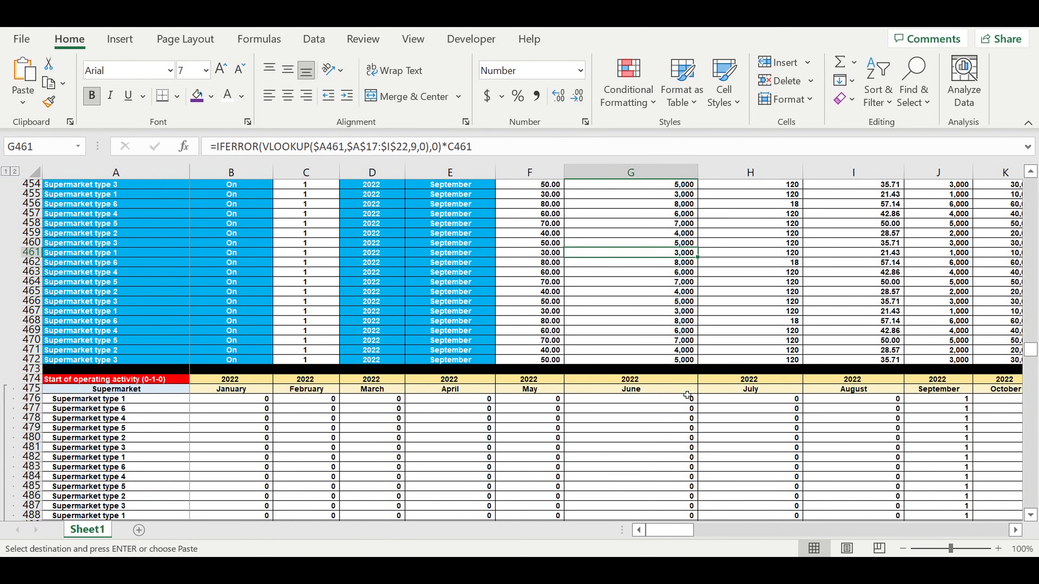
pyautogui.scroll(-20, 682, 402)
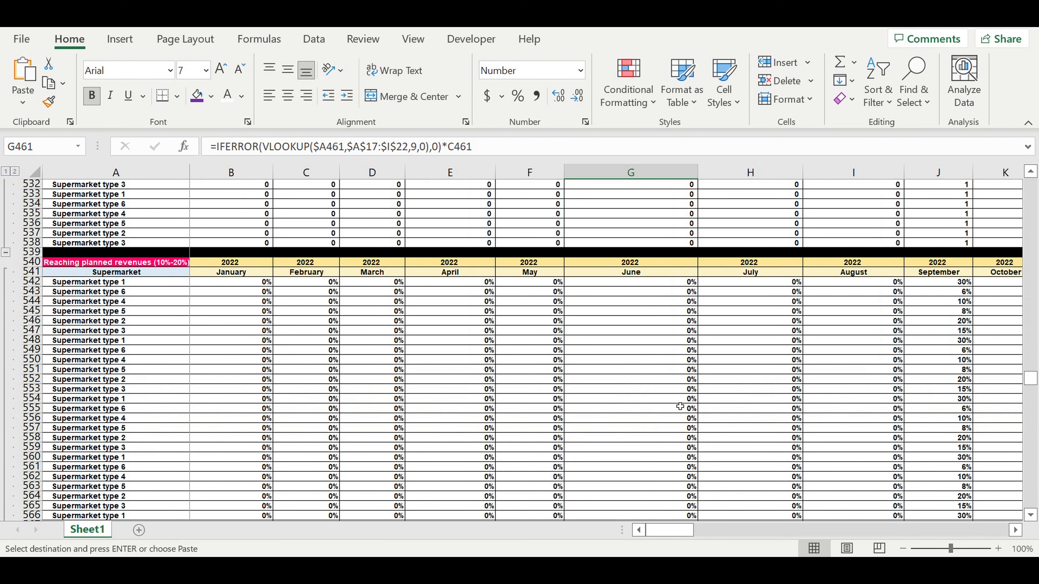
# - Check that revenues and direct costs in column J now start in September
pyautogui.moveTo(942, 315); pyautogui.dragTo(940, 467)
pyautogui.scroll(-4, 891, 409)
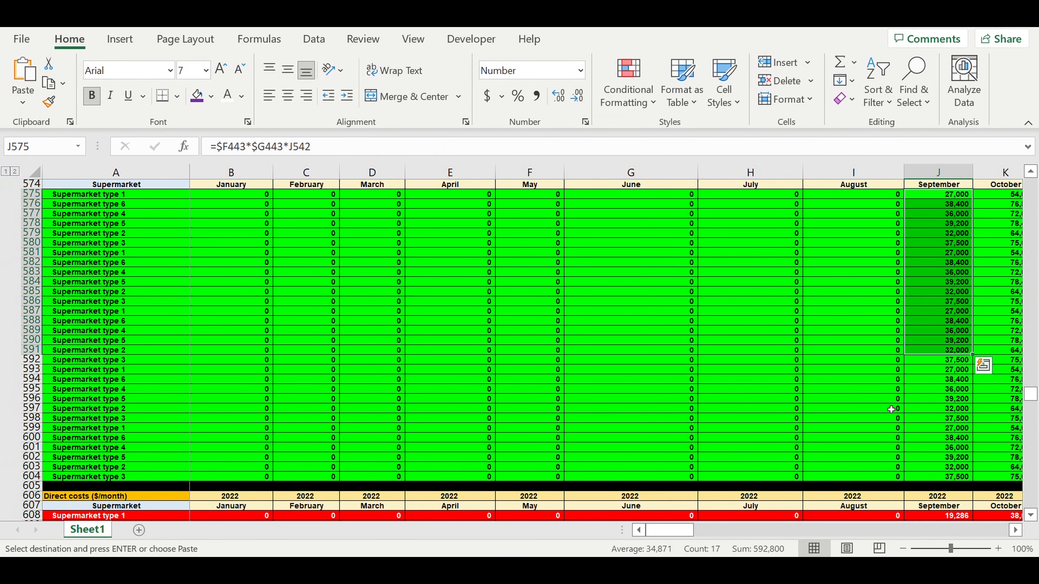
pyautogui.scroll(-2, 890, 409)
pyautogui.scroll(-7, 891, 409)
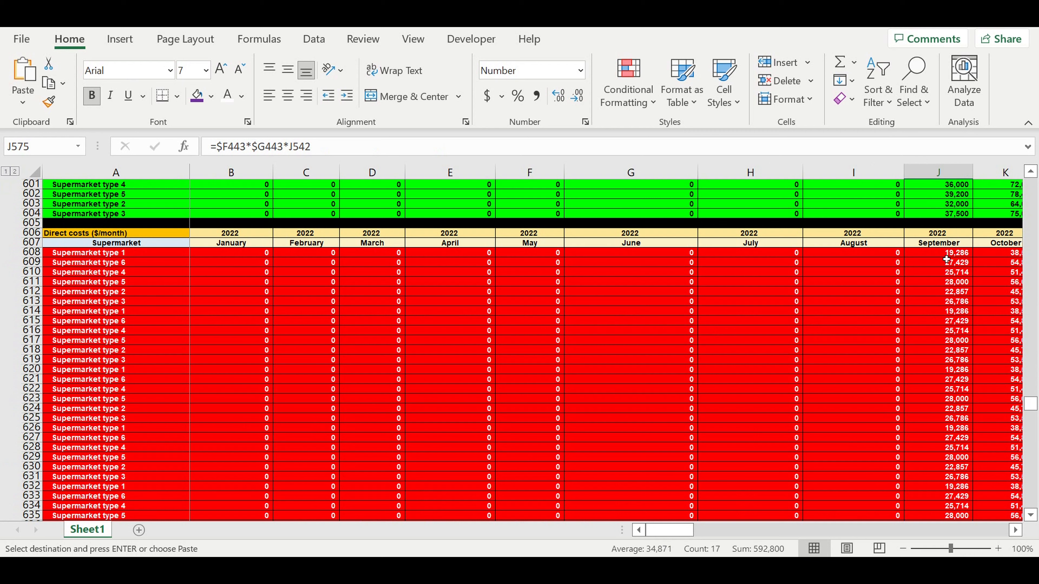
pyautogui.moveTo(941, 253); pyautogui.dragTo(937, 467)
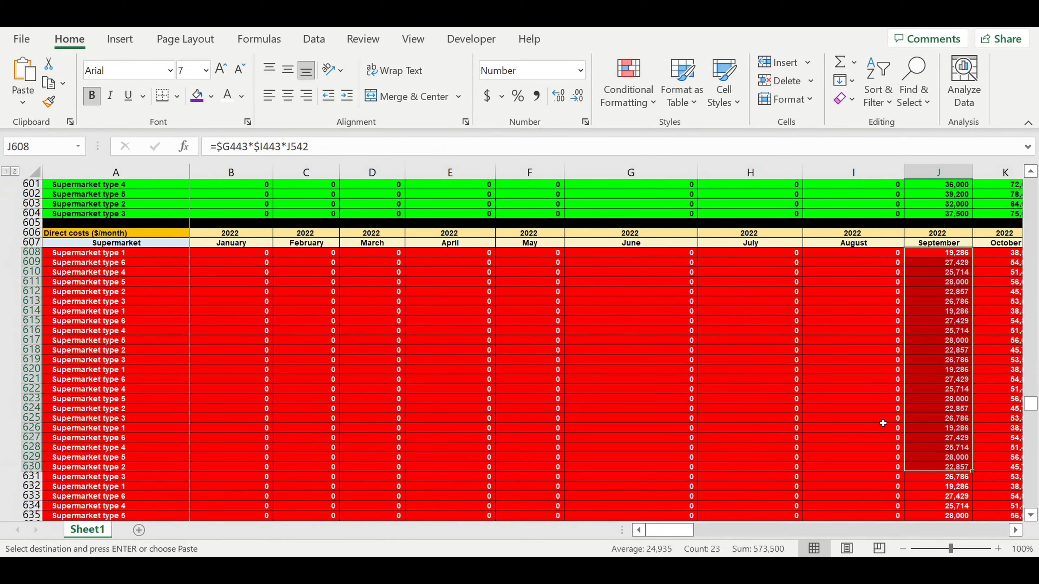
pyautogui.scroll(-9, 884, 420)
pyautogui.scroll(-13, 885, 423)
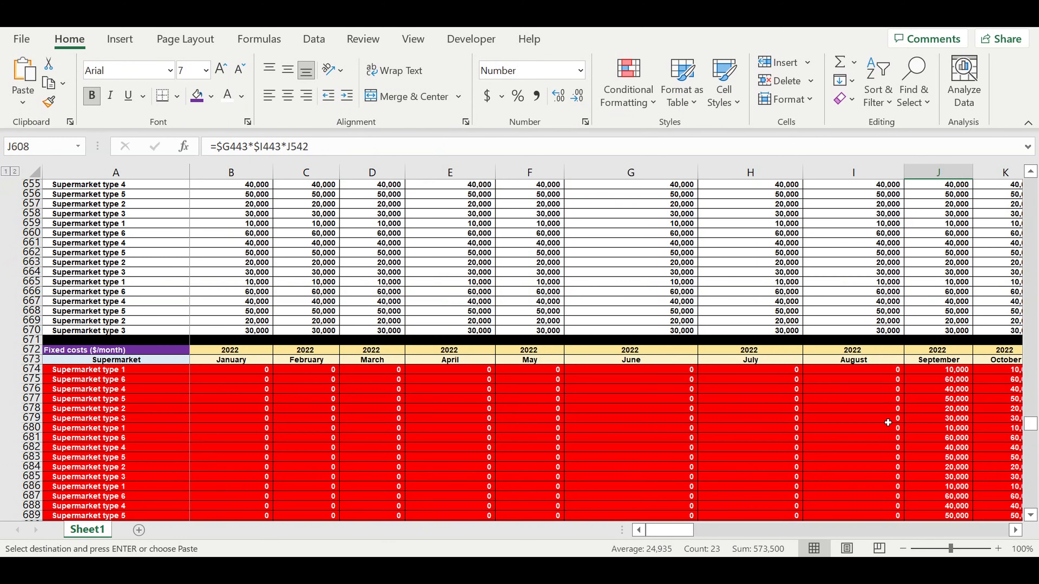
# - Check that fixed costs and payroll start in September, ending at the Investment plan block
pyautogui.moveTo(945, 263); pyautogui.dragTo(931, 400)
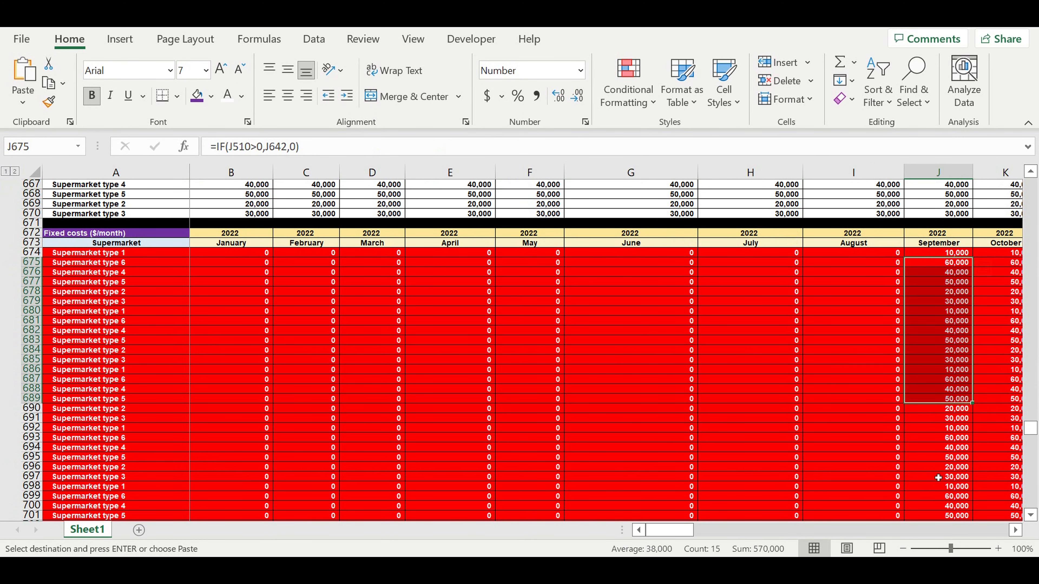
pyautogui.scroll(-9, 937, 475)
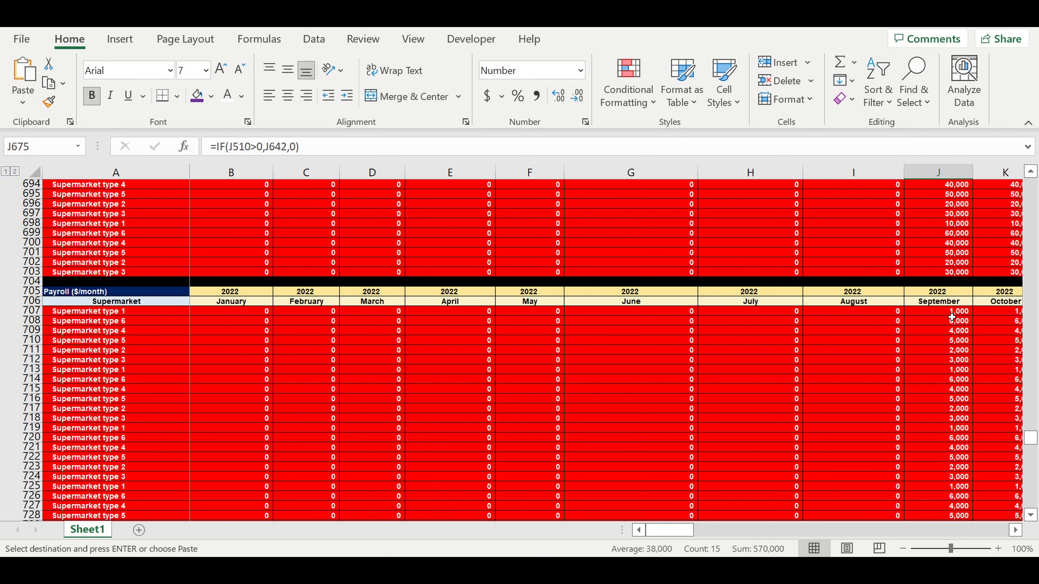
pyautogui.moveTo(951, 313); pyautogui.dragTo(929, 446)
pyautogui.scroll(-6, 928, 427)
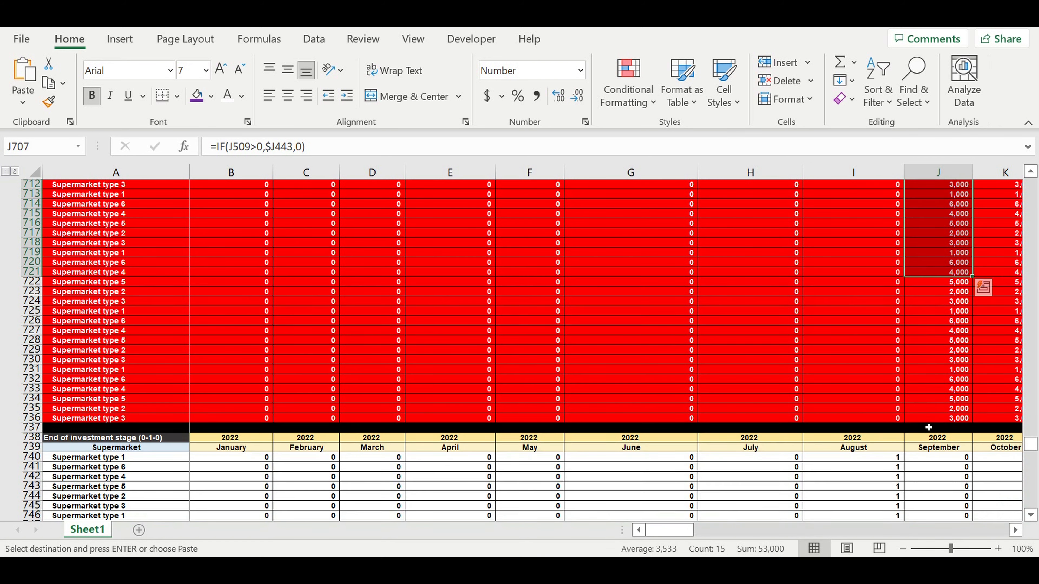
pyautogui.scroll(-12, 928, 428)
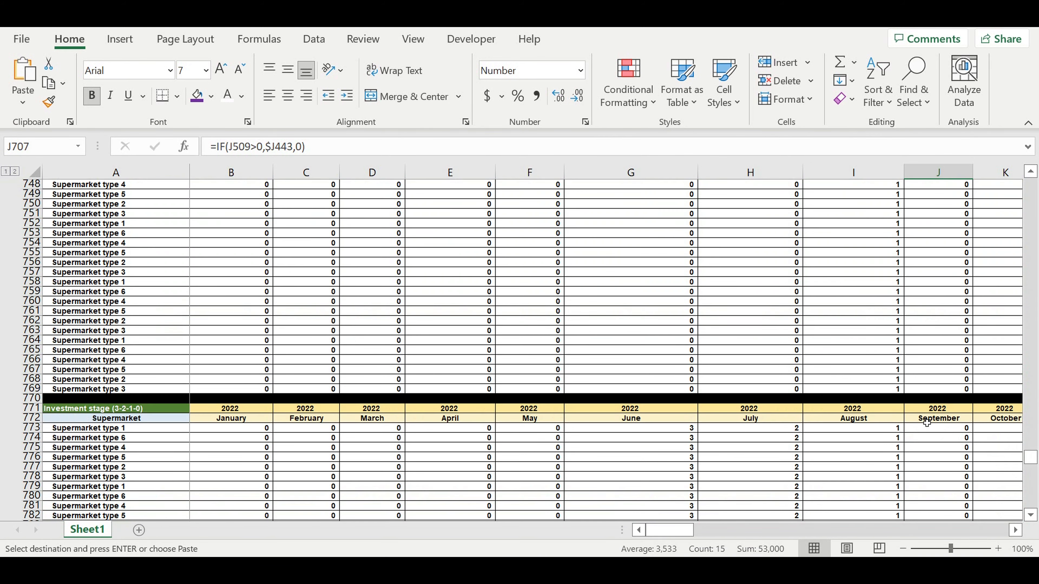
pyautogui.scroll(-12, 927, 423)
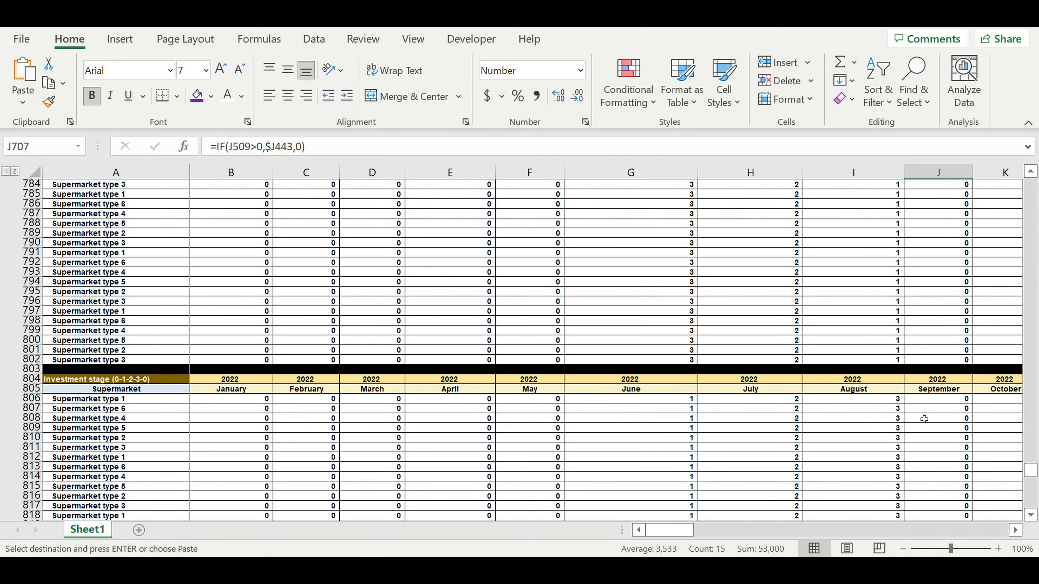
pyautogui.scroll(-14, 924, 419)
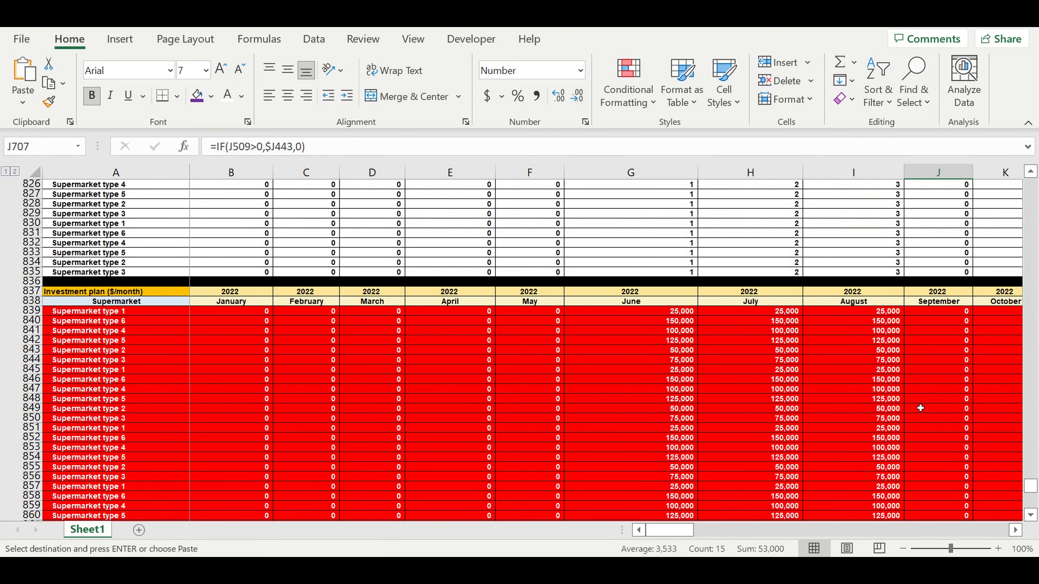
# - Paste the copied content into the investment spending ranges G839:I857 and J872:T881
pyautogui.moveTo(933, 312); pyautogui.dragTo(927, 409)
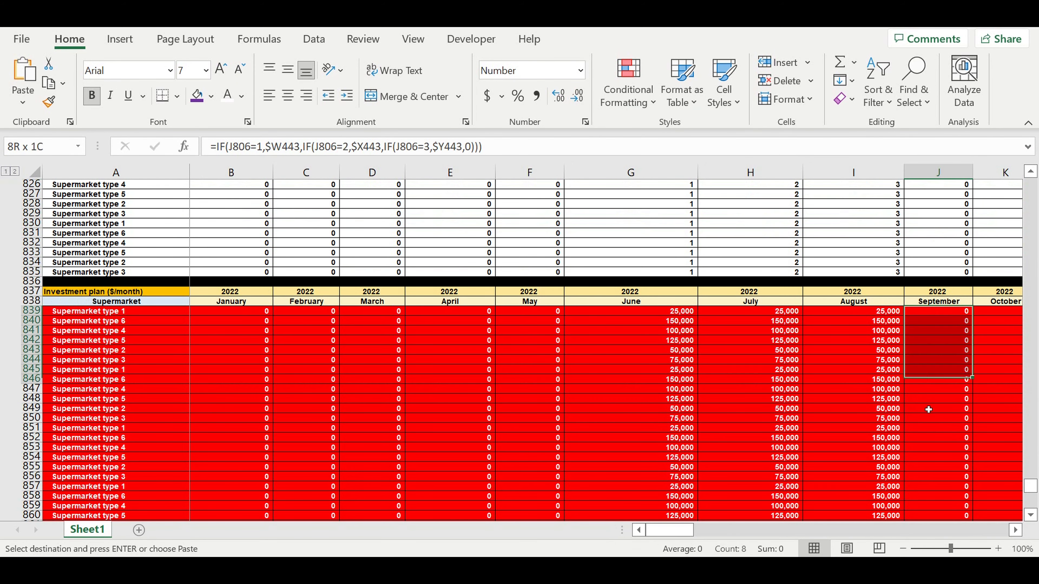
pyautogui.hotkey('ctrl', 'v')
pyautogui.moveTo(877, 314); pyautogui.dragTo(670, 487)
pyautogui.hotkey('ctrl', 'v')
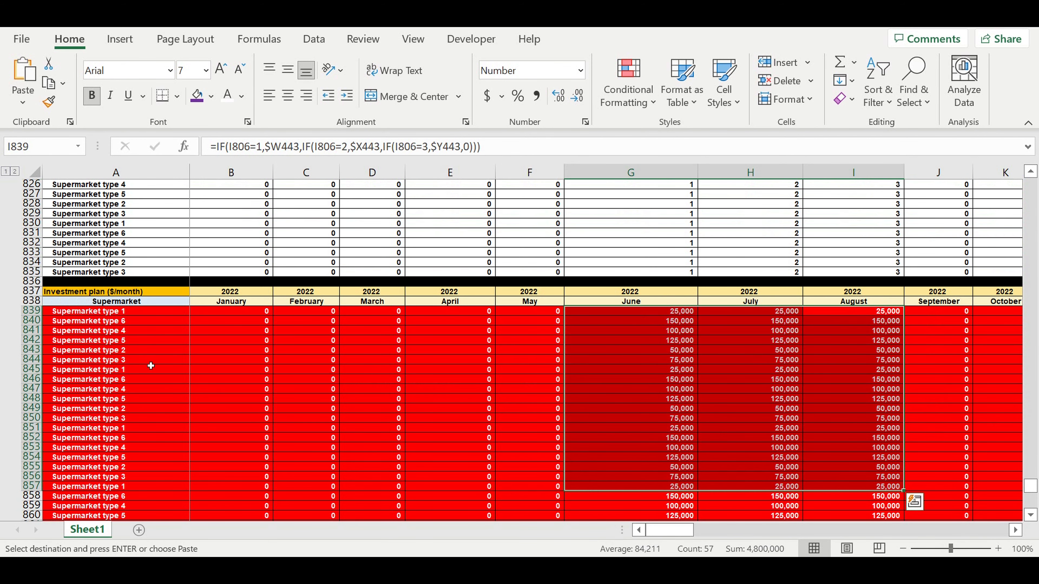
# - Verify the Asset tax block: September formulas show monthly tax, early-month cells stay zero
pyautogui.scroll(-9, 735, 401)
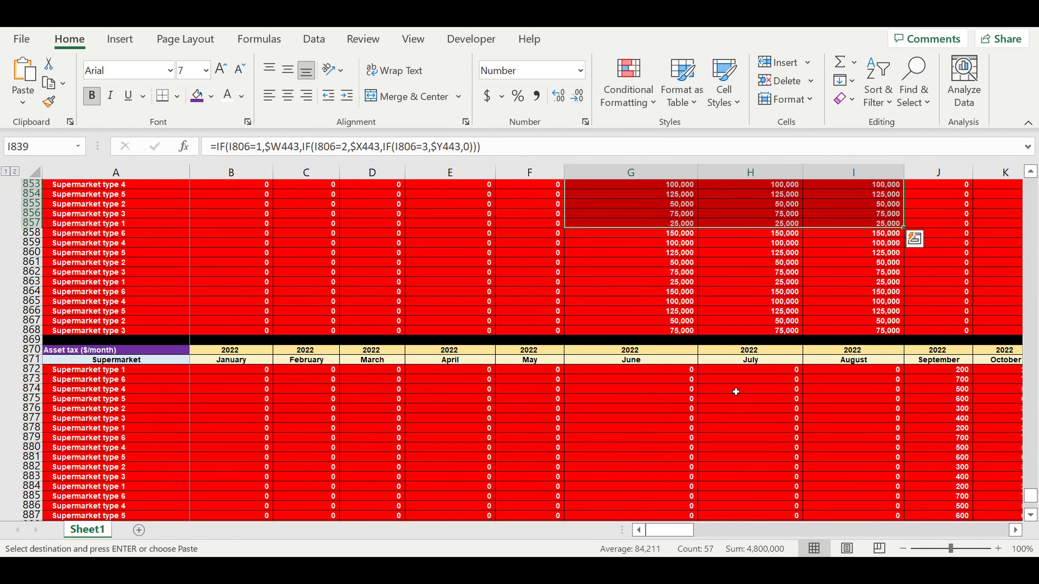
pyautogui.click(950, 379)
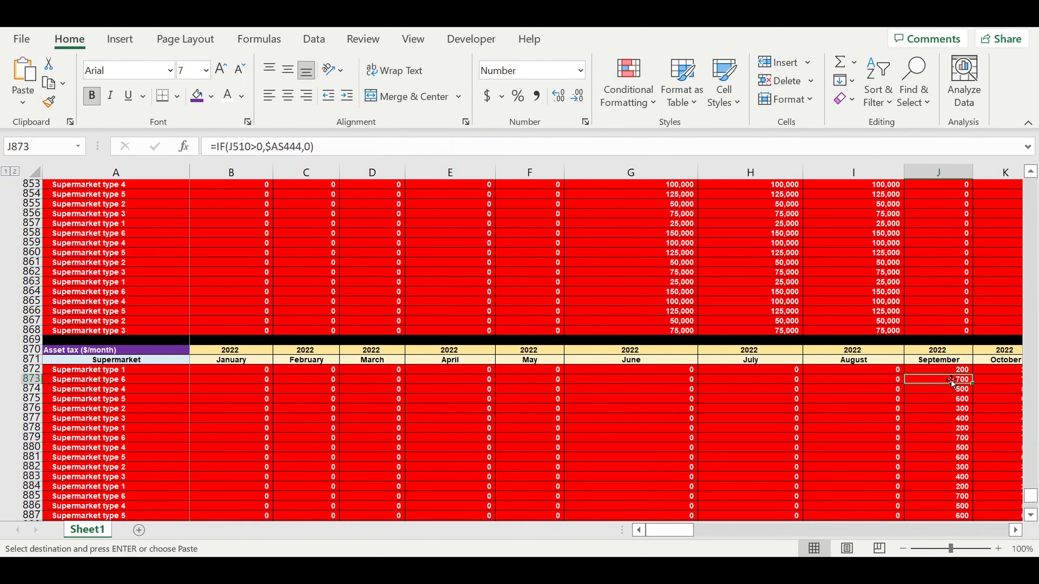
pyautogui.moveTo(953, 374); pyautogui.dragTo(921, 464)
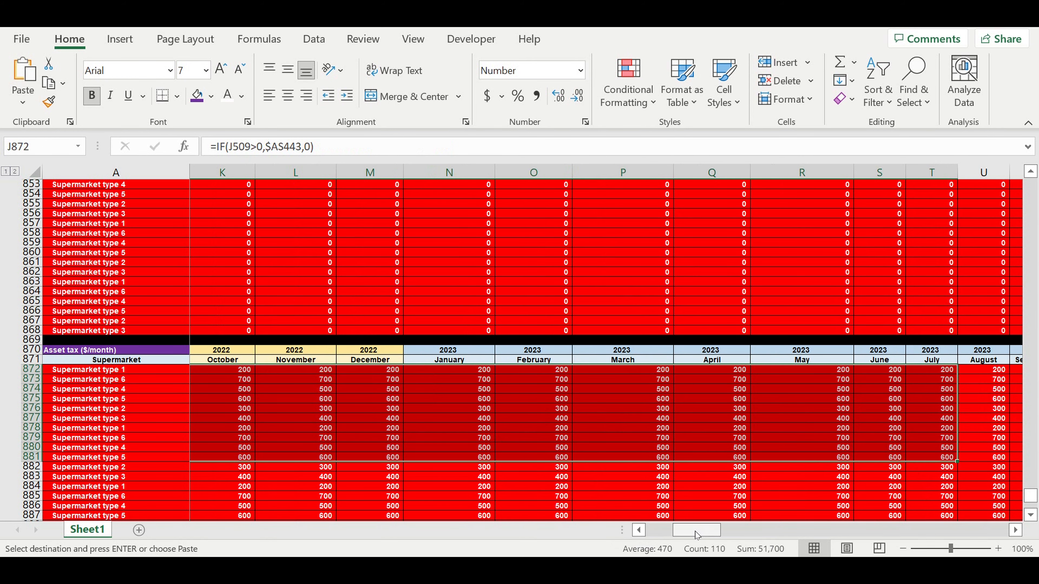
pyautogui.hscroll(-5, 64, 421)
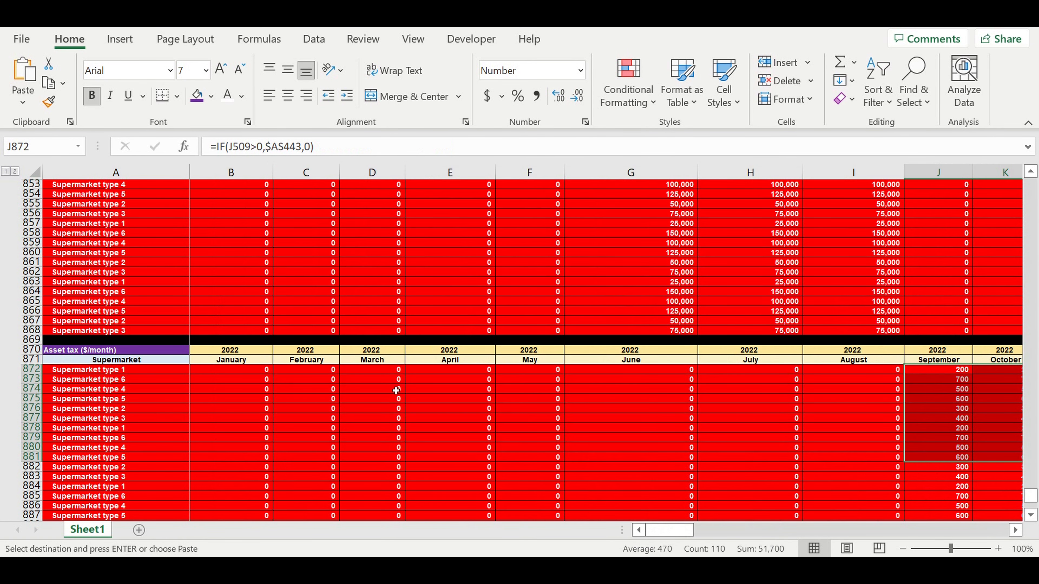
pyautogui.scroll(-8, 396, 390)
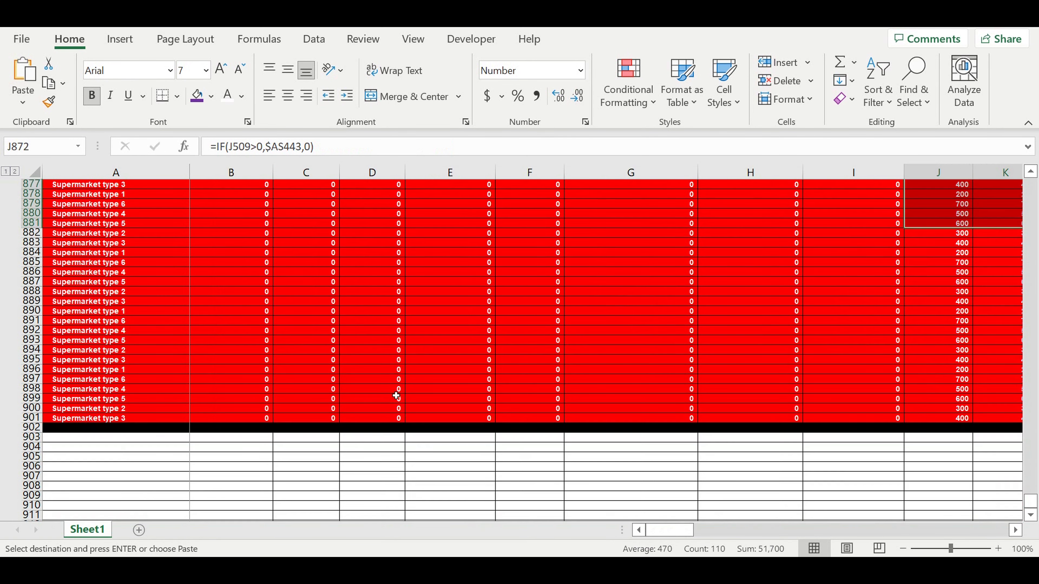
pyautogui.click(361, 354)
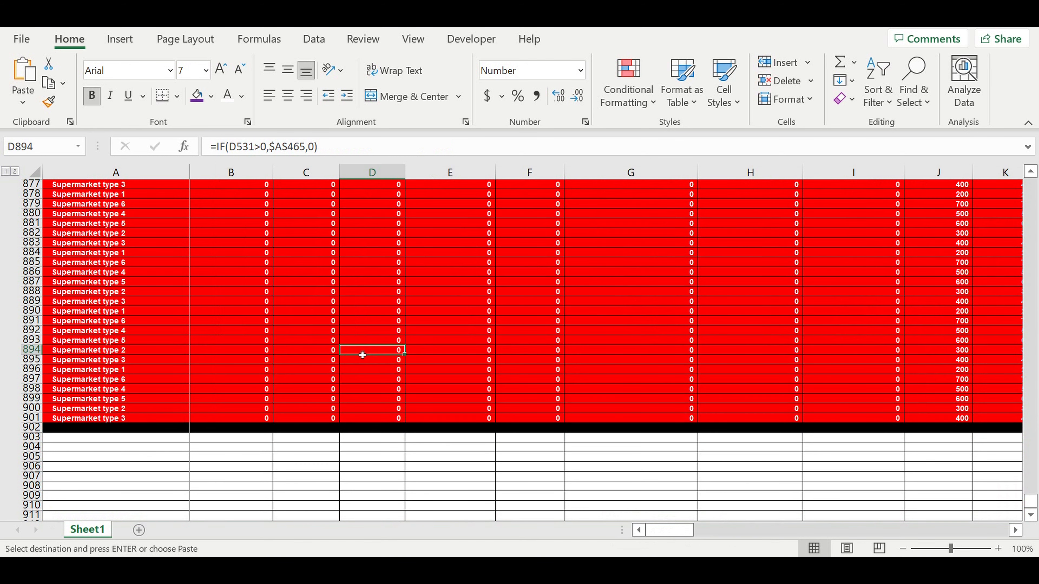